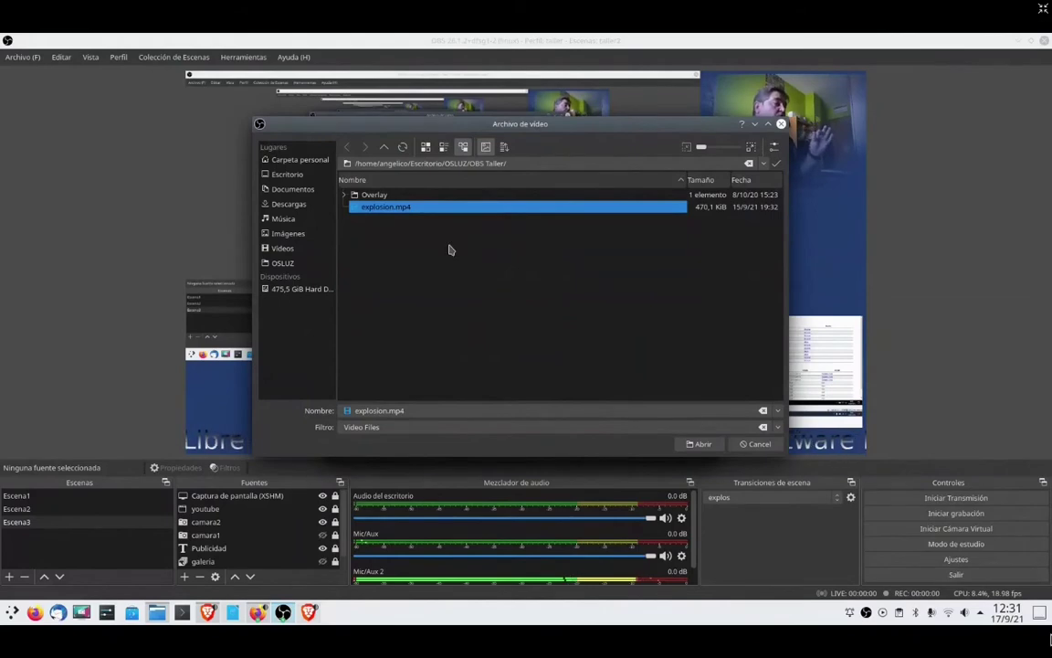
# - Set the explos transition to play explosion.mp4, then test it across Escena1–3
pyautogui.click(702, 444)
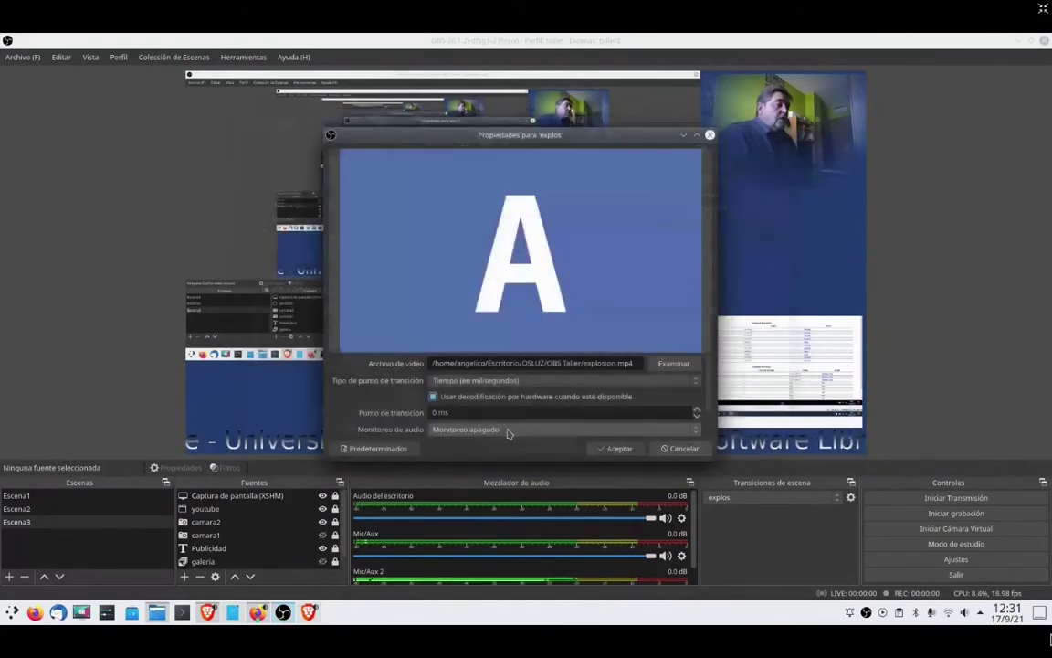
pyautogui.click(616, 451)
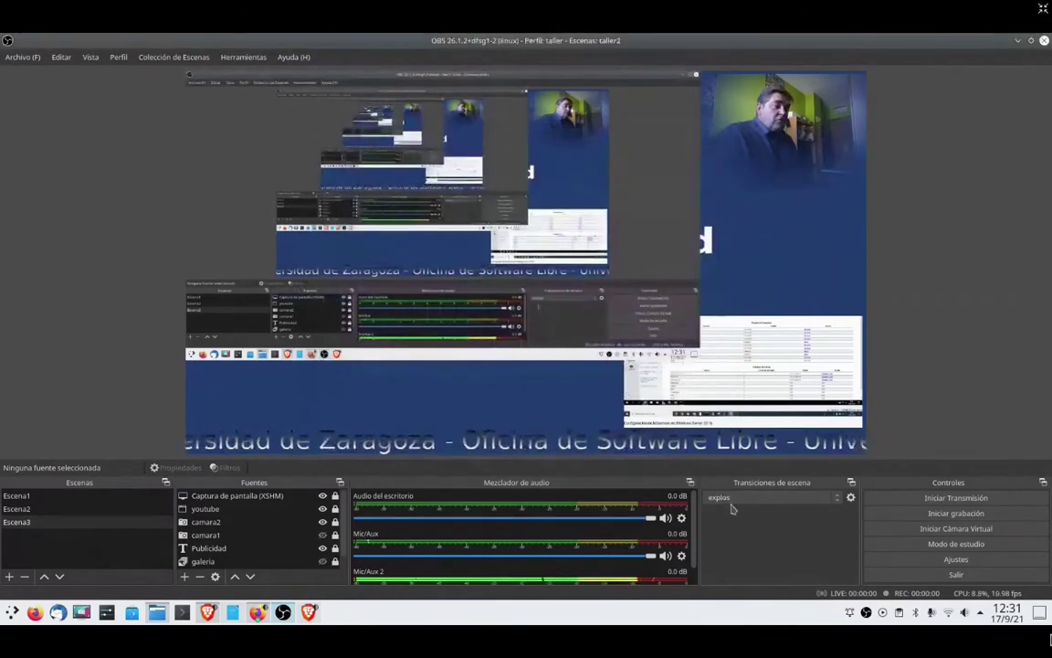
pyautogui.click(40, 510)
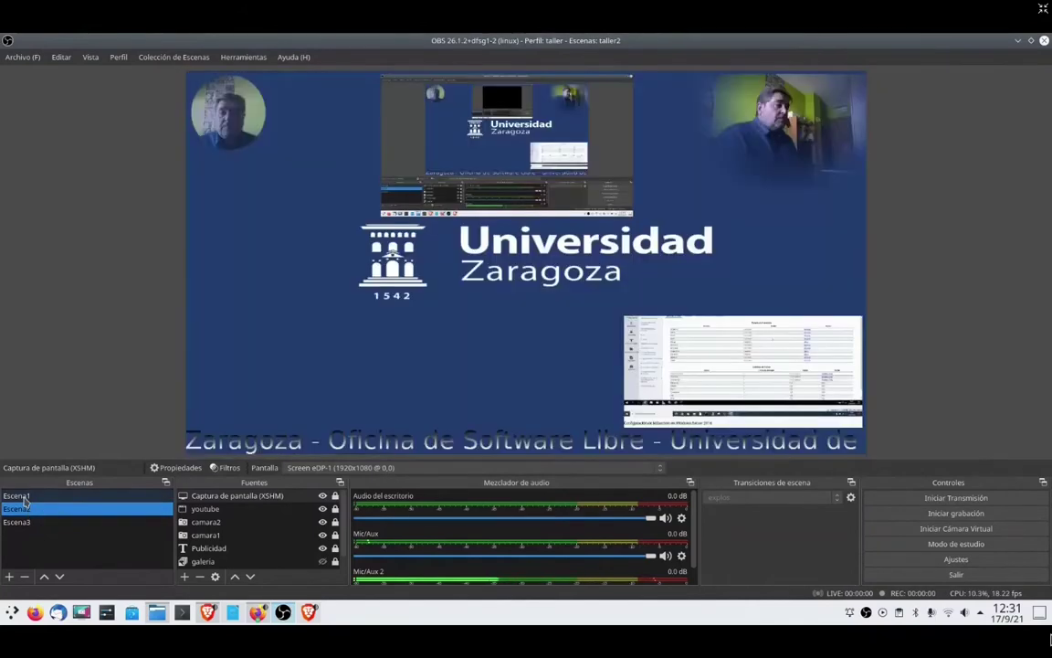
pyautogui.click(24, 497)
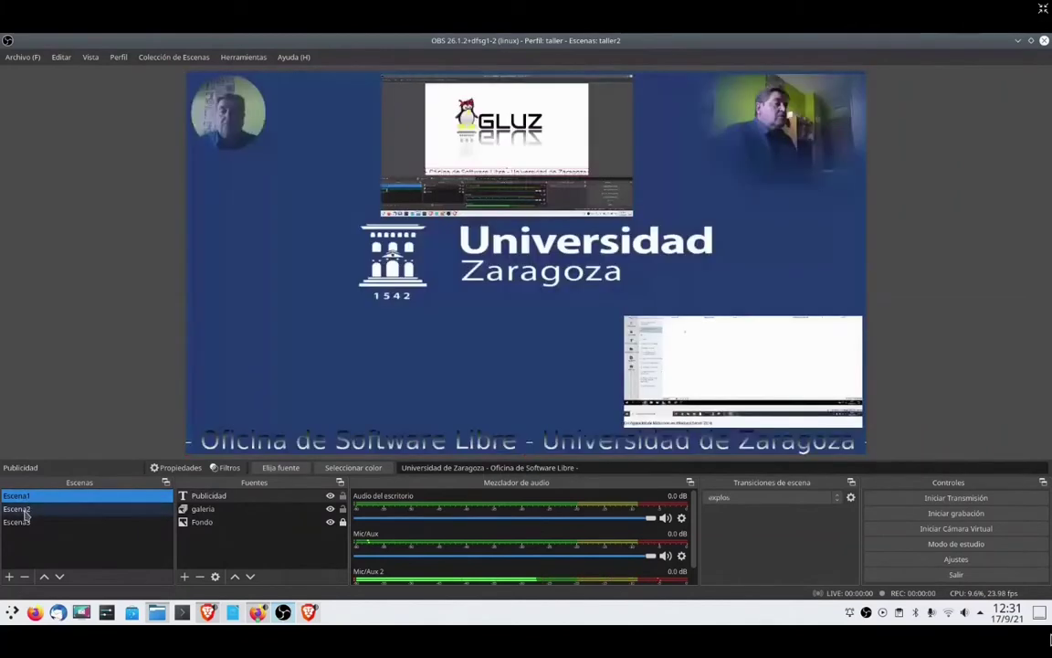
pyautogui.click(25, 509)
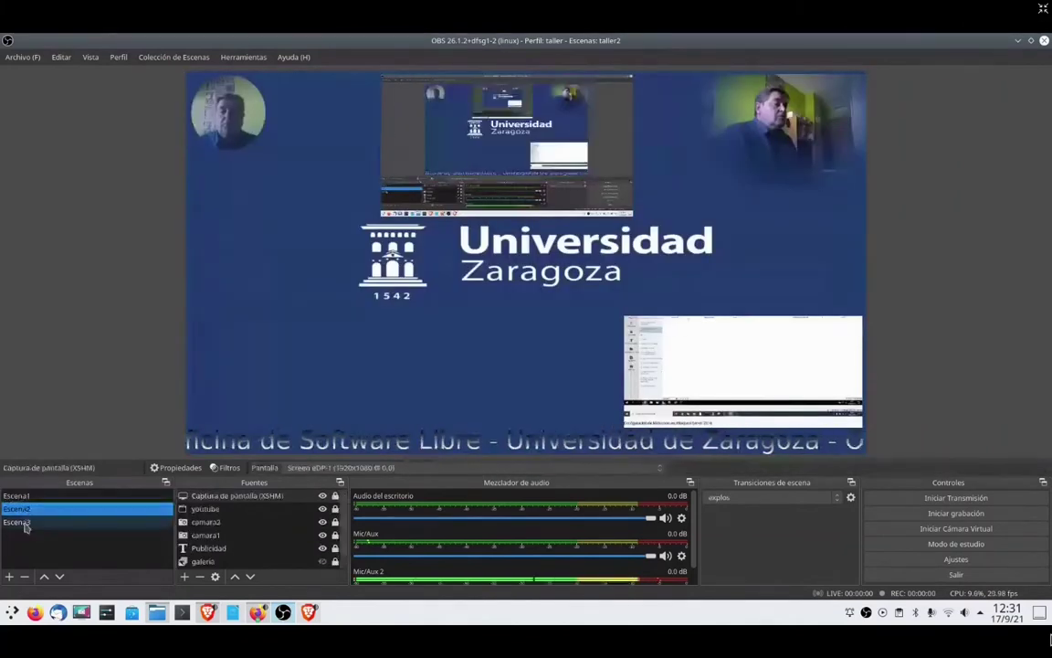
pyautogui.click(24, 522)
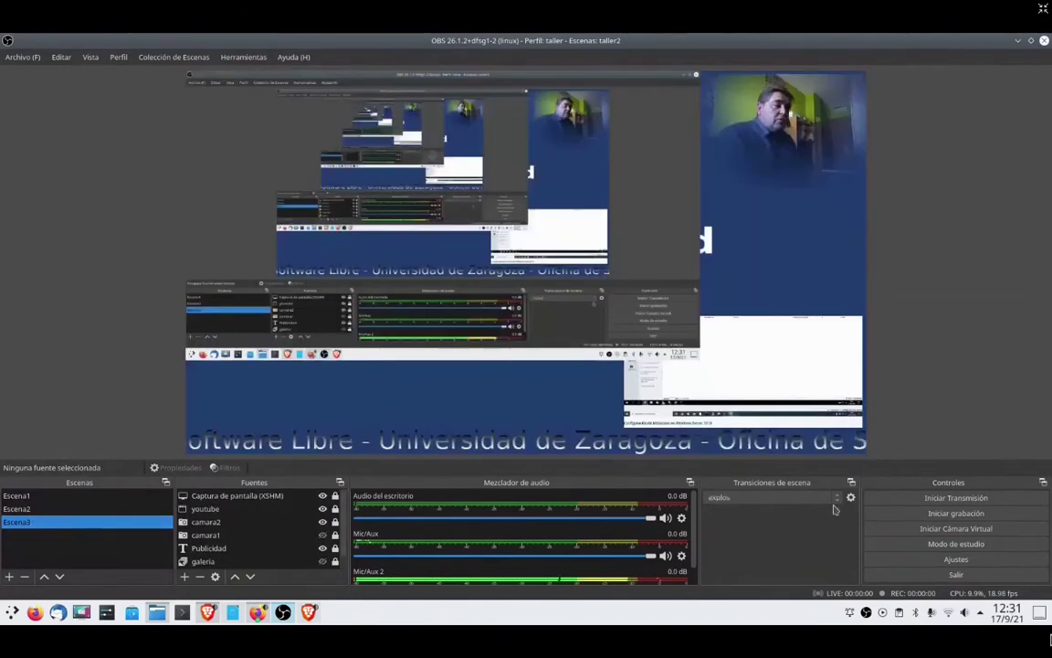
# - Switch to the Desvanecimiento fade, test it on Escena2 and Escena1, and bring Writer forward
pyautogui.click(772, 497)
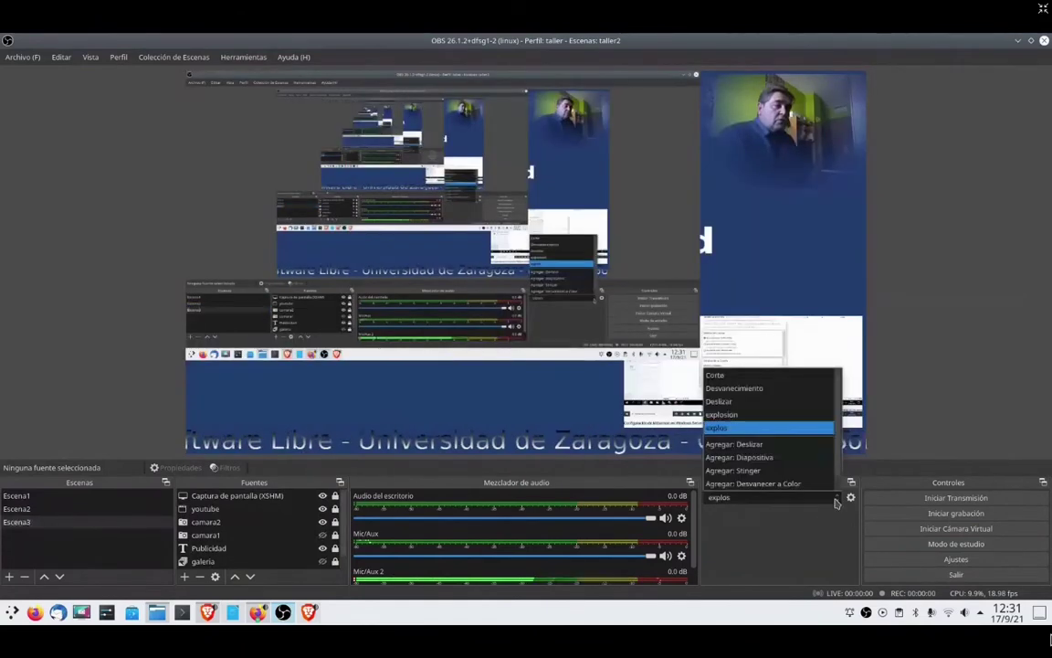
pyautogui.click(742, 391)
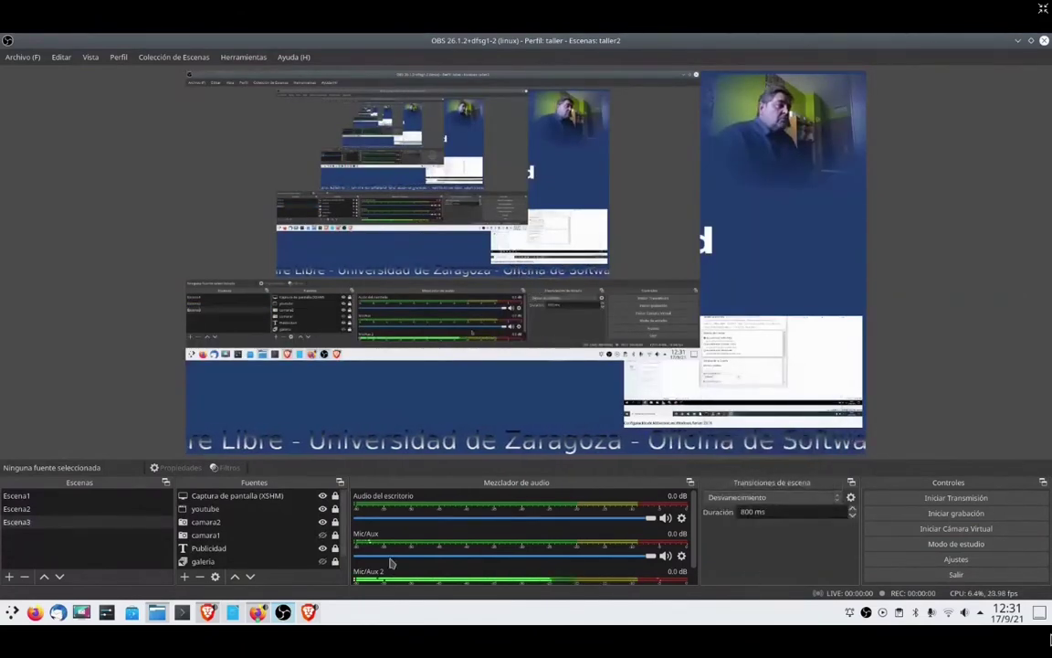
pyautogui.click(40, 515)
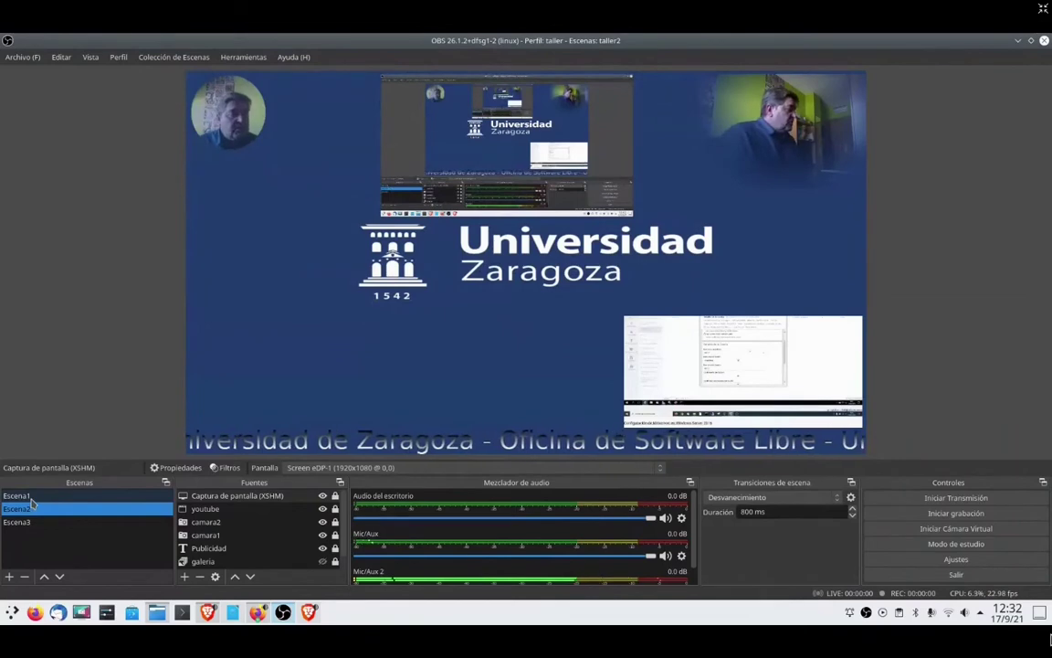
pyautogui.click(32, 497)
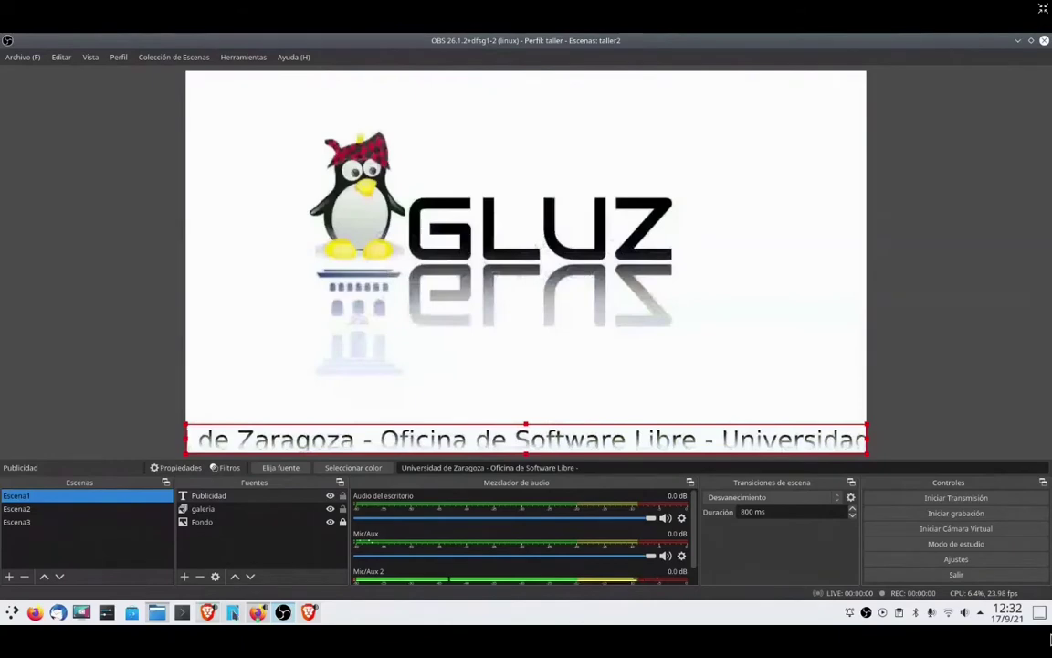
pyautogui.click(234, 613)
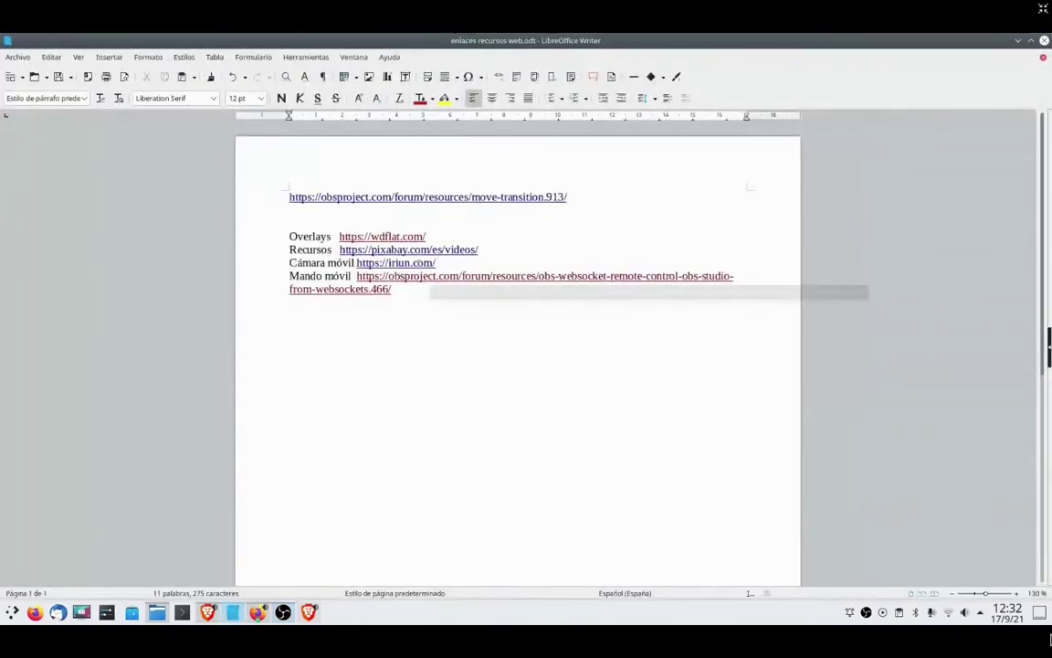
pyautogui.keyDown('ctrl'); pyautogui.click(471, 249); pyautogui.keyUp('ctrl')
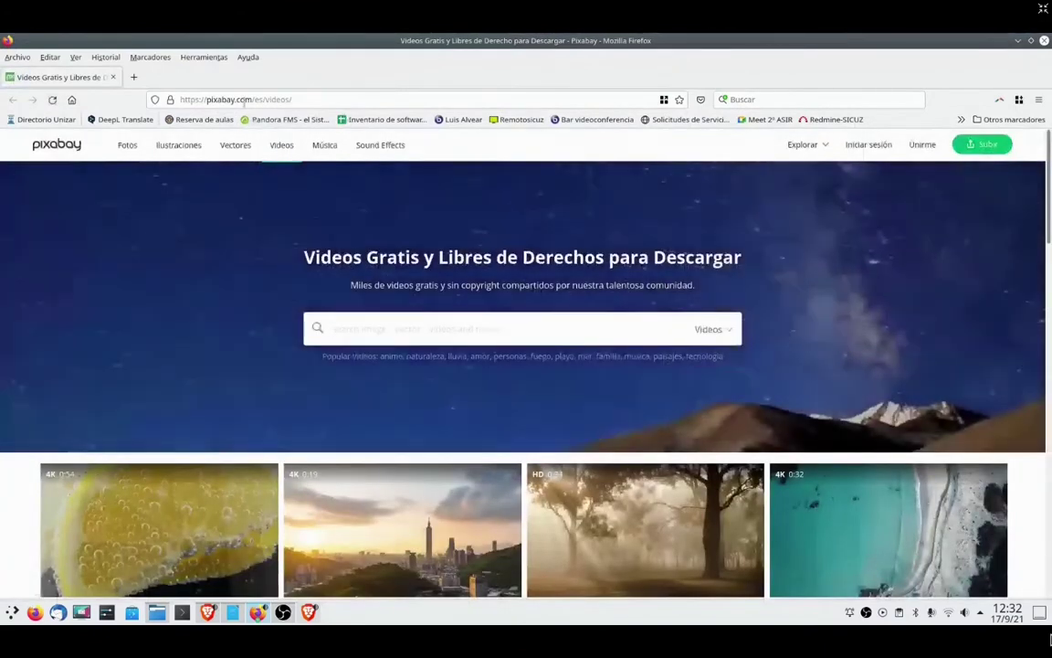
# - Copy the Pixabay videos page address and switch to the BigBlueButton window
pyautogui.click(299, 99)
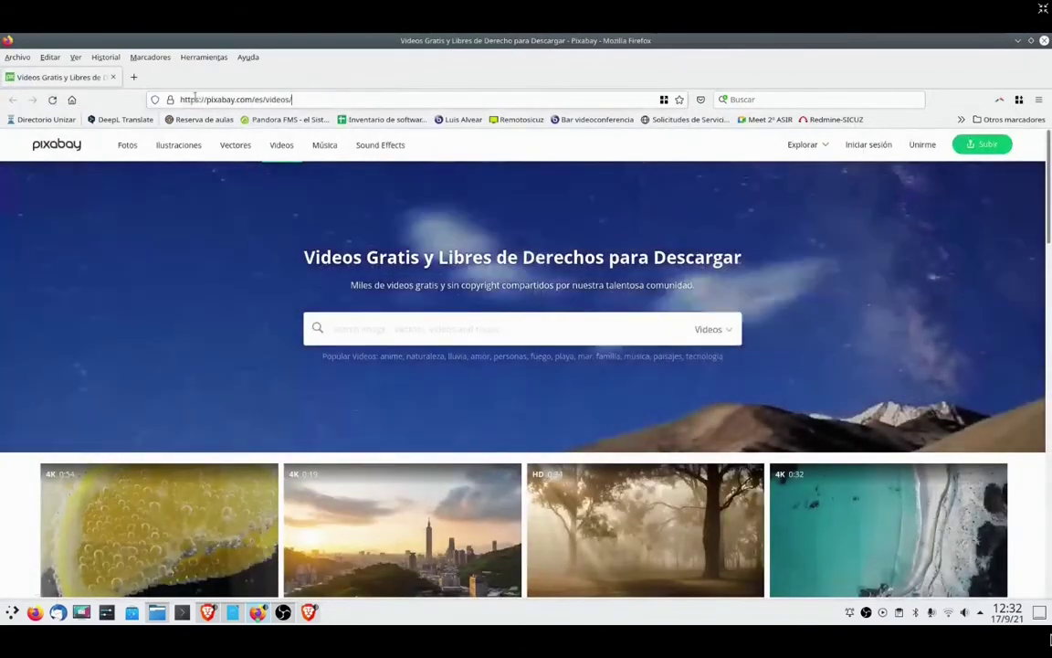
pyautogui.hotkey('alt', 'Tab')
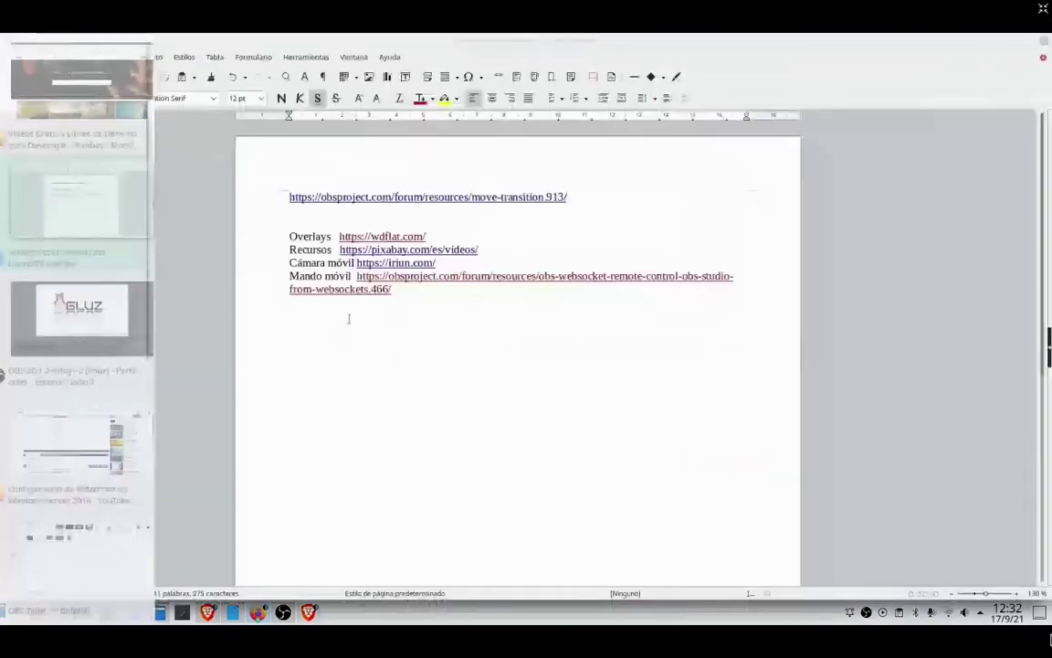
pyautogui.hotkey('alt', 'Tab')
pyautogui.hotkey('alt', 'Tab')
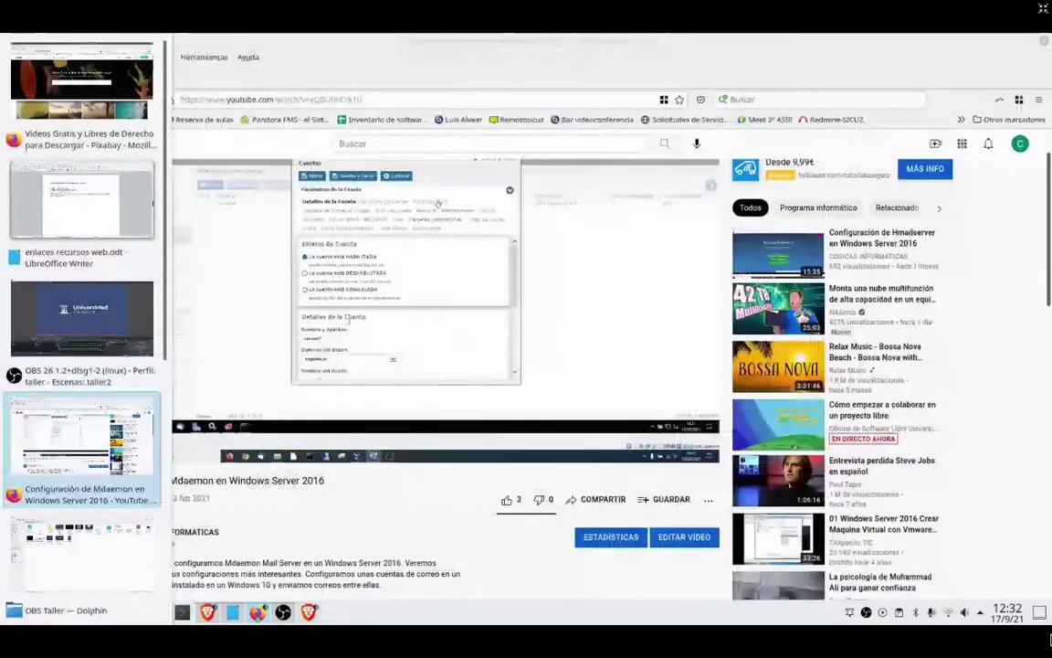
pyautogui.hotkey('alt', 'Tab')
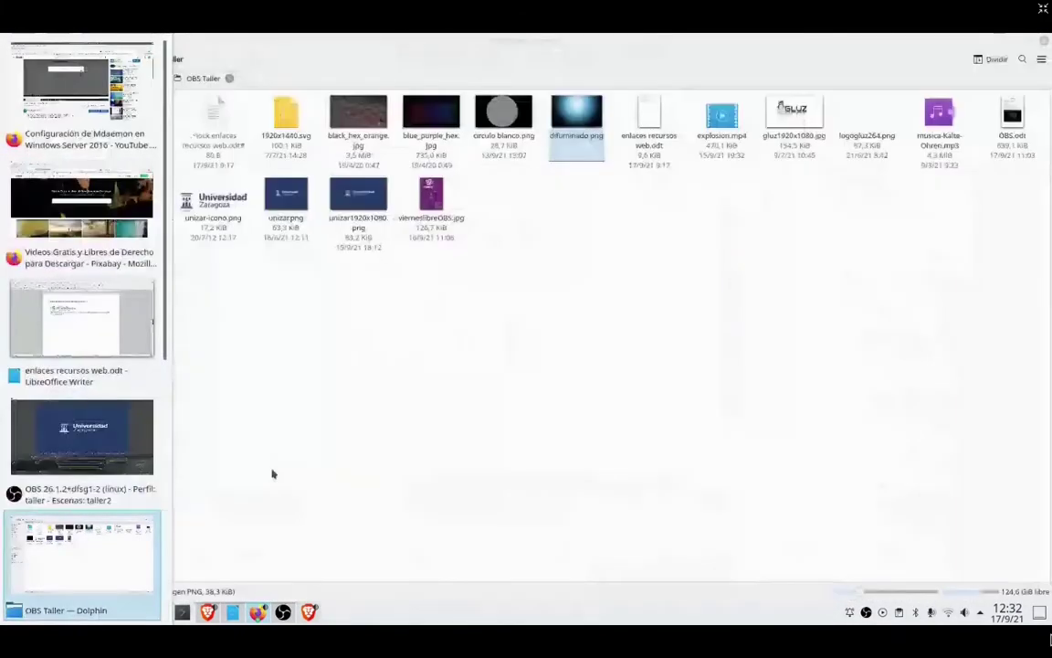
pyautogui.hotkey('alt', 'Tab')
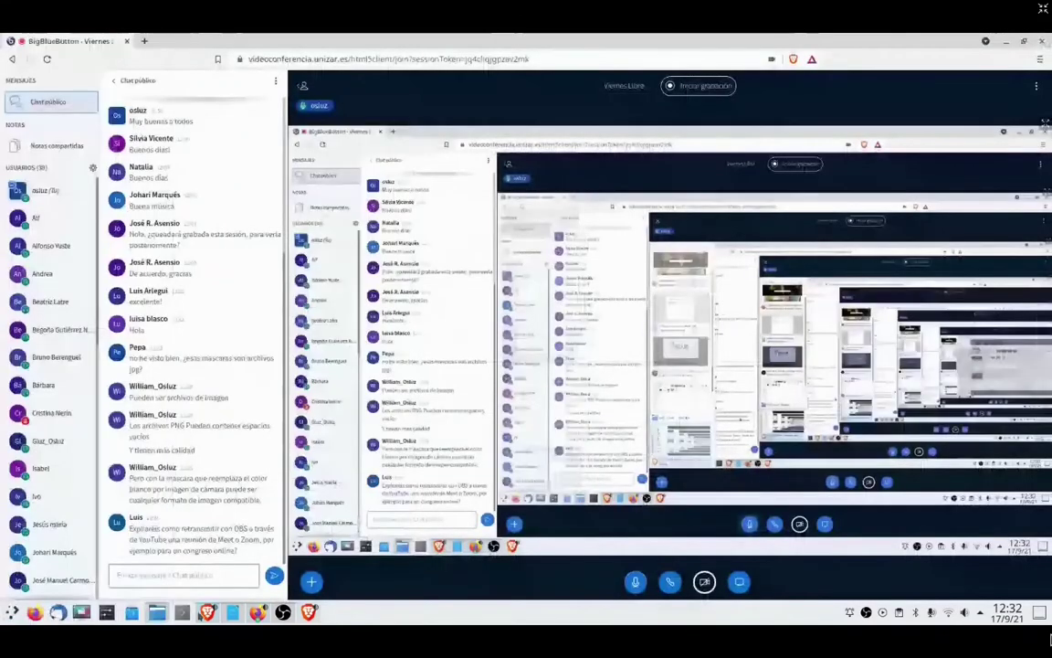
pyautogui.click(170, 578)
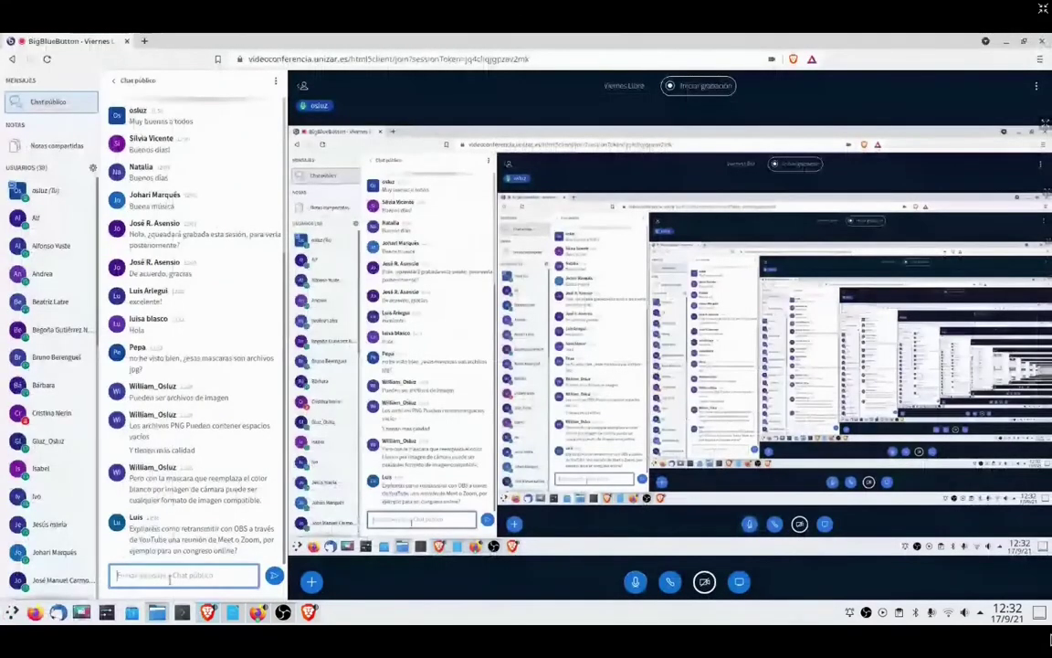
pyautogui.write('https://pixabay.com/es/videos')
pyautogui.press('Return')
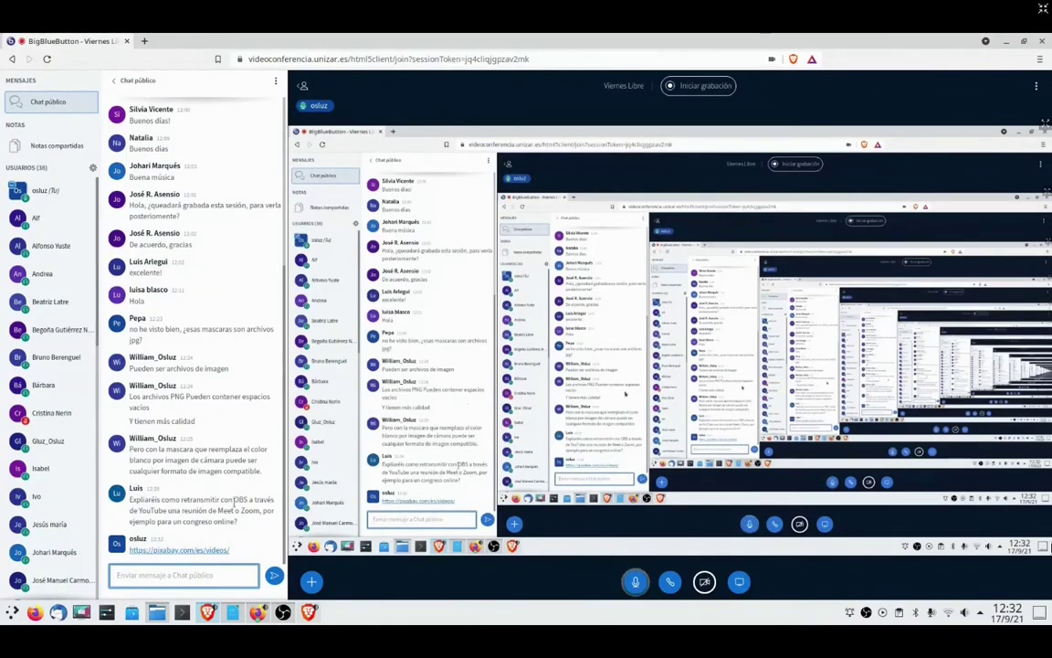
# - Return to the Pixabay window and scroll through the free video thumbnails
pyautogui.hotkey('alt', 'Tab')
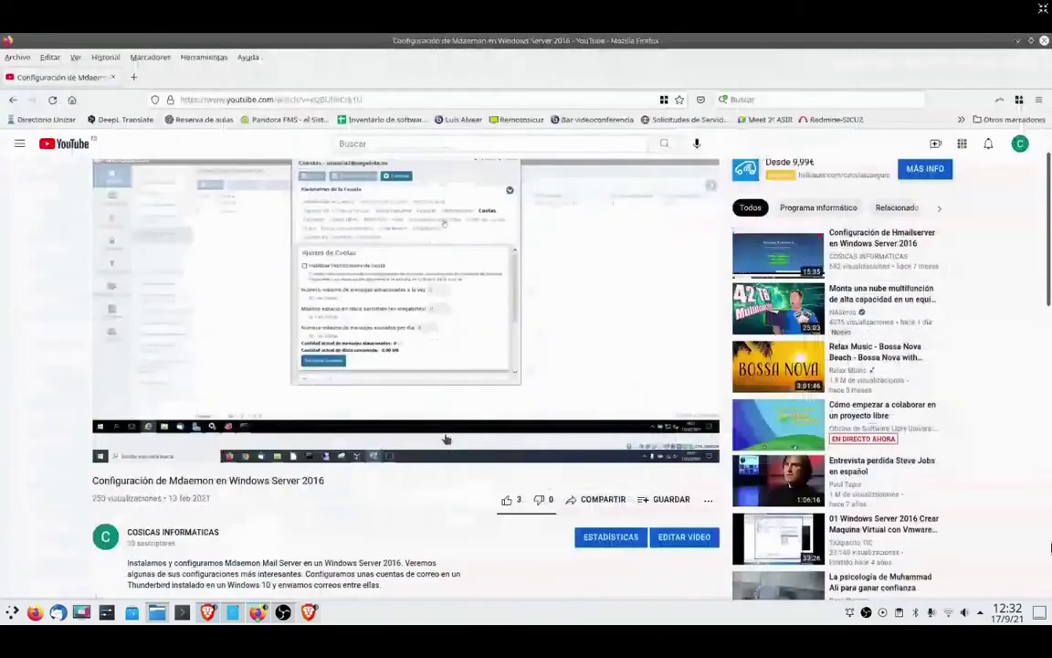
pyautogui.hotkey('alt', 'Tab')
pyautogui.hotkey('alt', 'Tab')
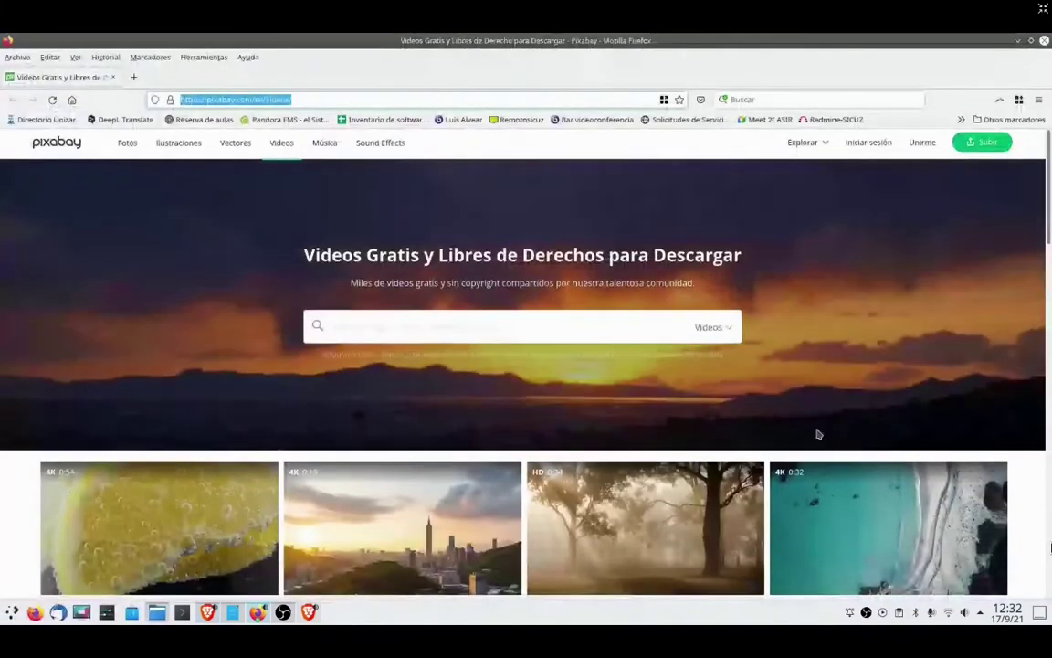
pyautogui.scroll(-3, 818, 434)
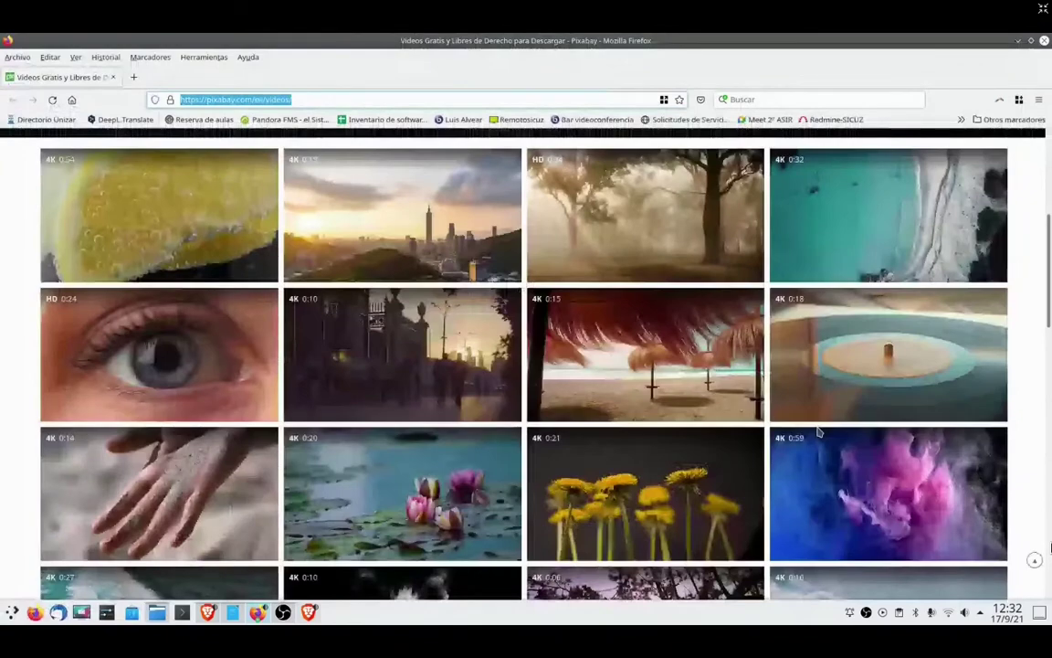
pyautogui.scroll(-5, 819, 434)
pyautogui.scroll(3, 818, 432)
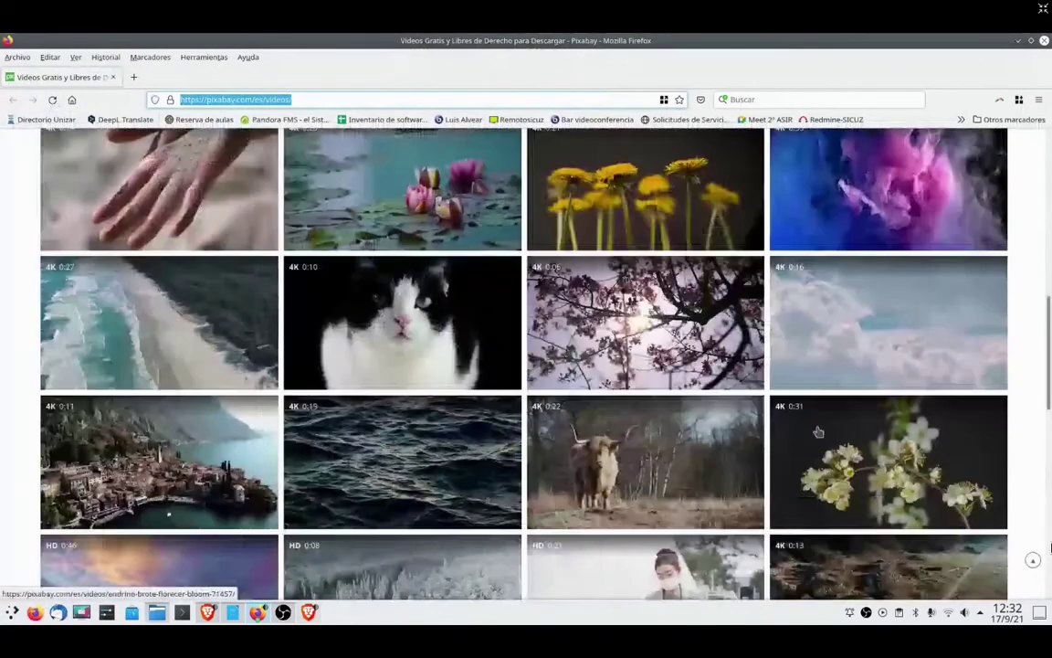
pyautogui.scroll(-1, 819, 432)
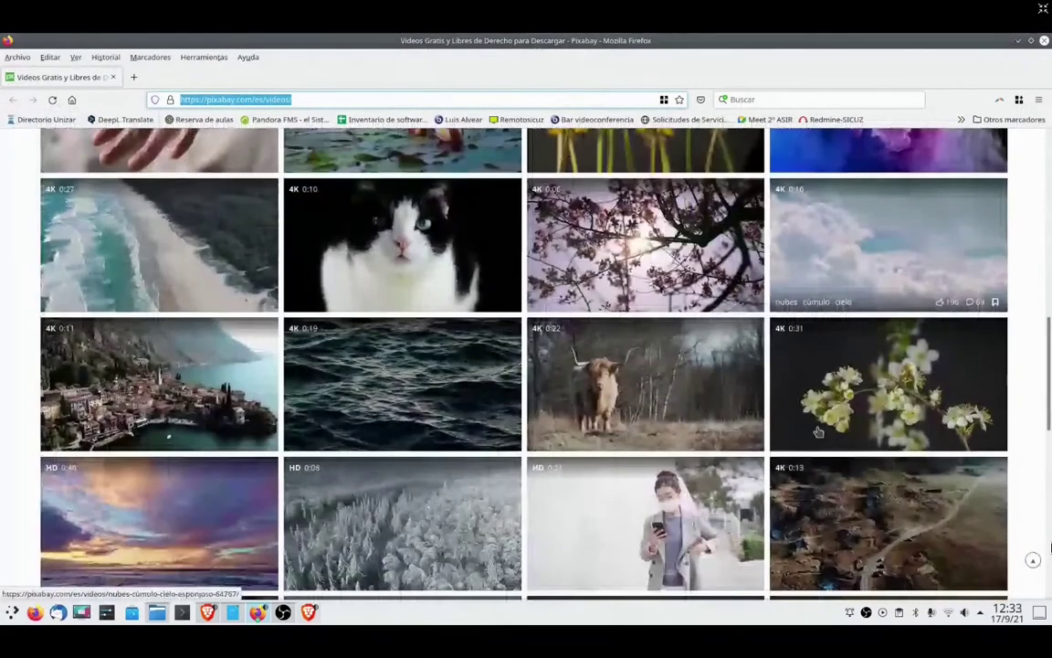
pyautogui.scroll(1, 818, 432)
pyautogui.scroll(10, 818, 433)
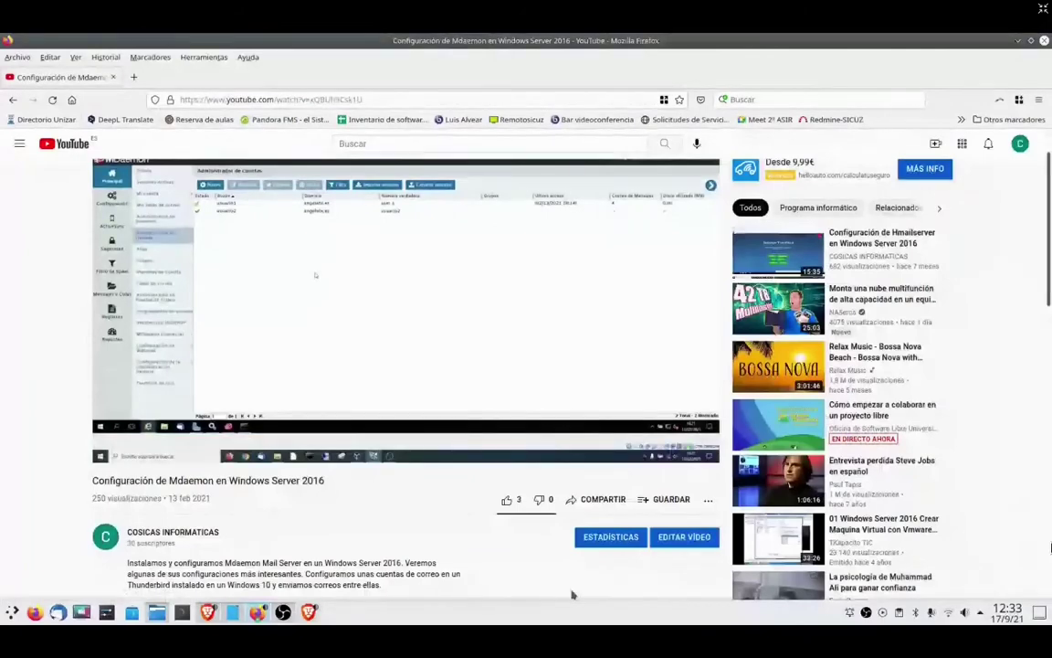
# - Switch to the BigBlueButton meeting, then to the Writer links document
pyautogui.hotkey('alt', 'Tab')
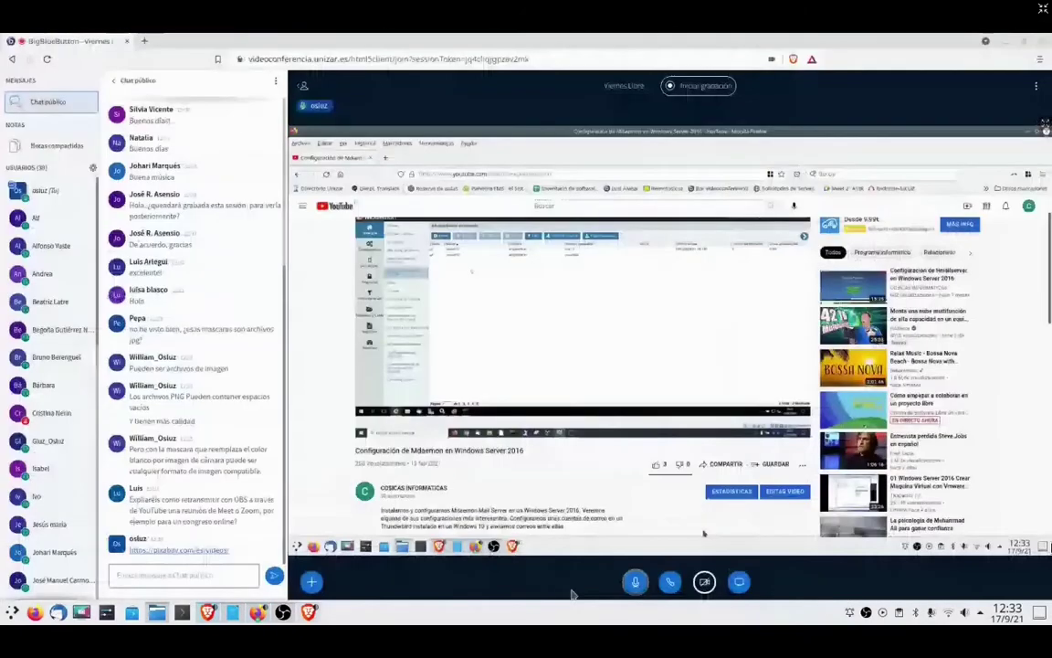
pyautogui.hotkey('alt', 'Tab')
pyautogui.hotkey('alt', 'Tab')
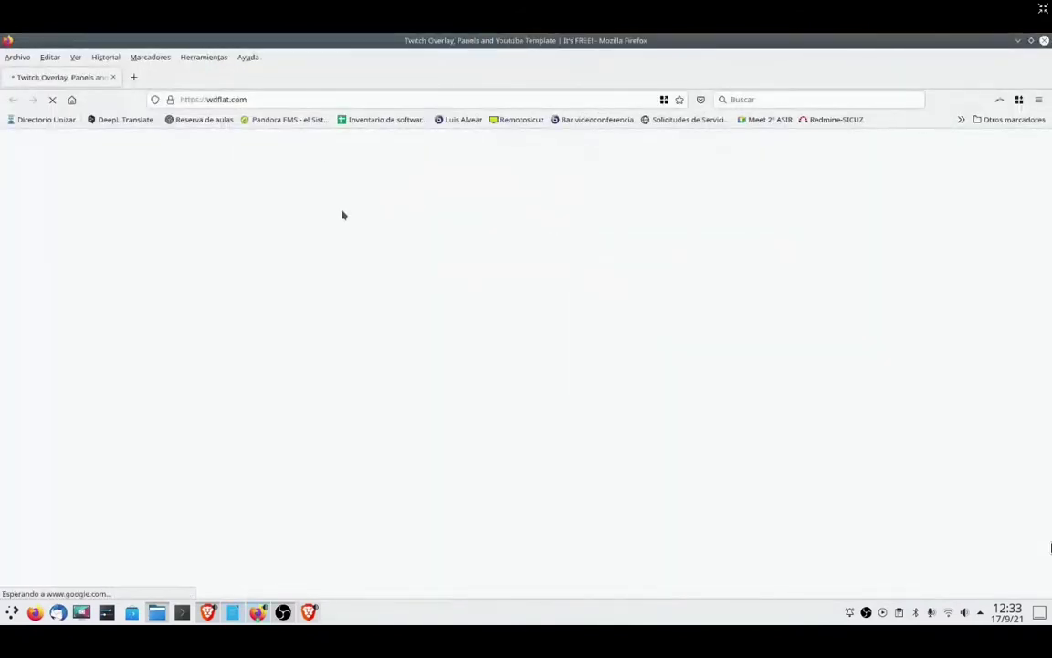
# - Open wdflat.com's free Facecam templates, close the advert and scroll to the template grid
pyautogui.click(171, 101)
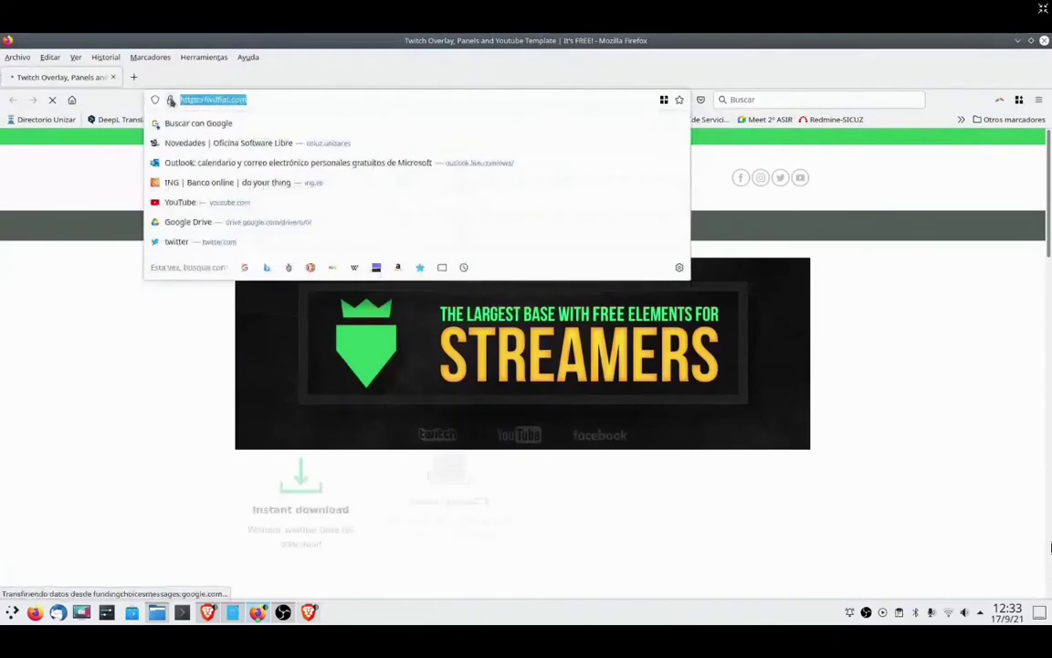
pyautogui.hotkey('alt', 'Tab')
pyautogui.hotkey('alt', 'Tab')
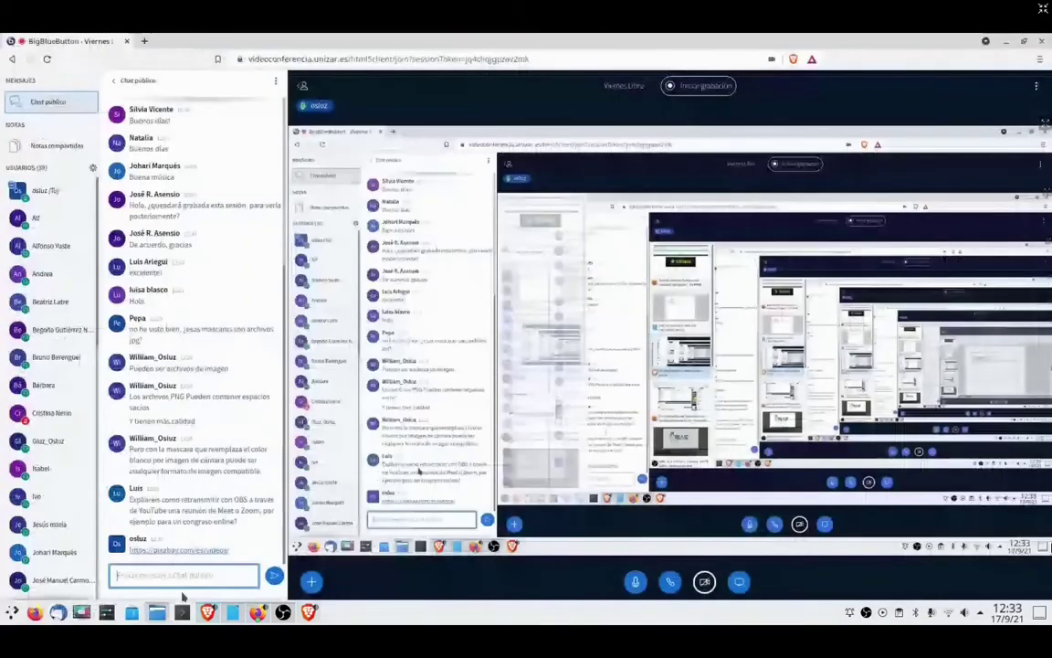
pyautogui.hotkey('alt', 'Tab')
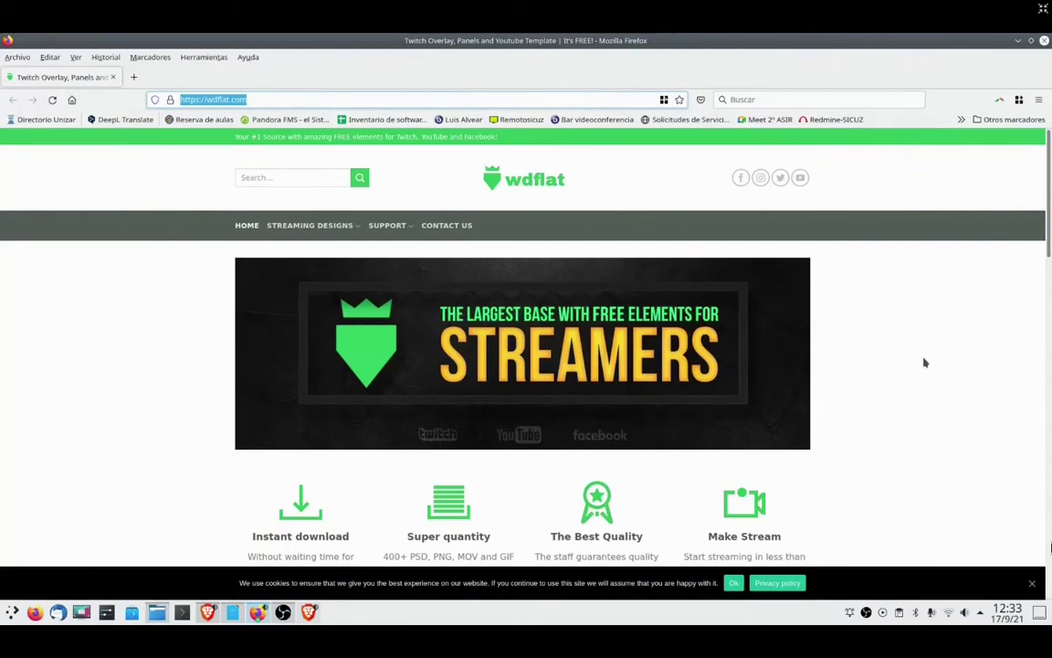
pyautogui.moveTo(315, 233)
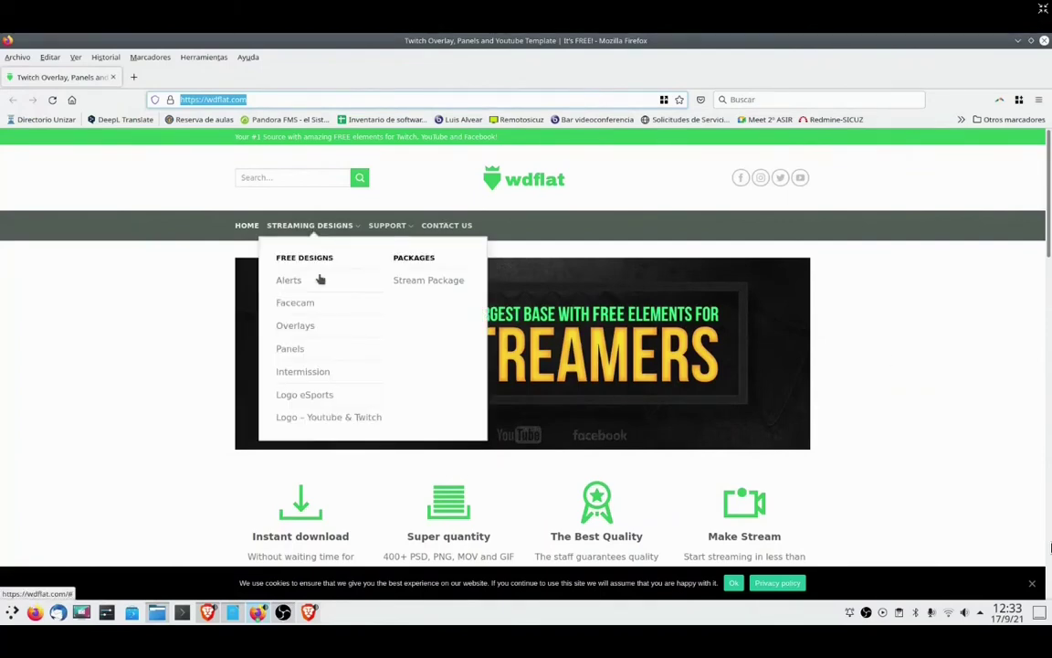
pyautogui.click(293, 305)
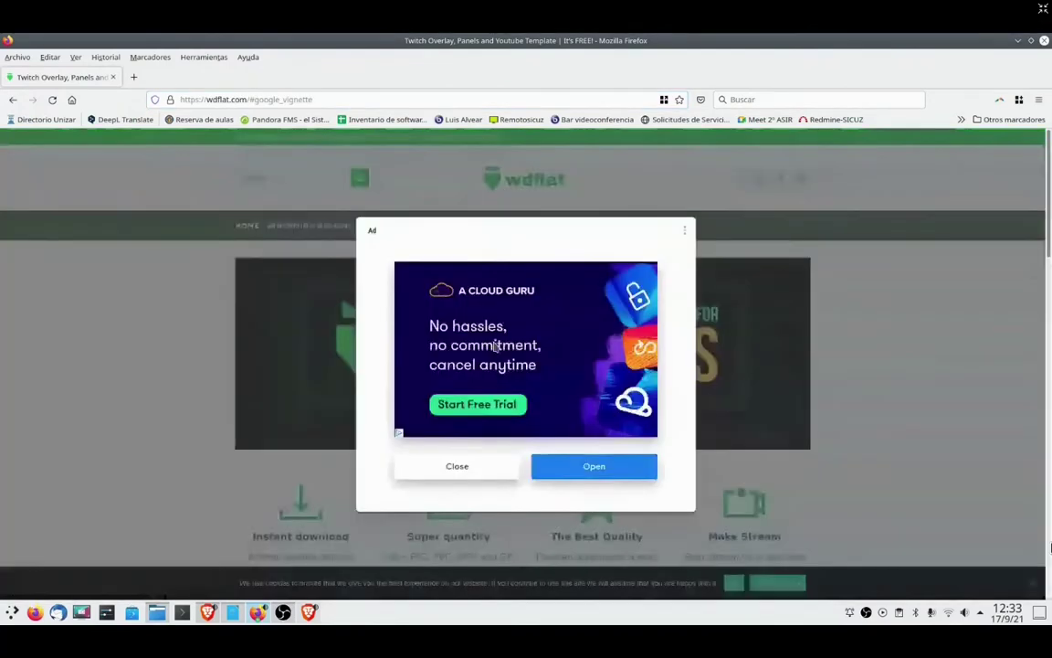
pyautogui.click(466, 470)
pyautogui.scroll(-3, 941, 361)
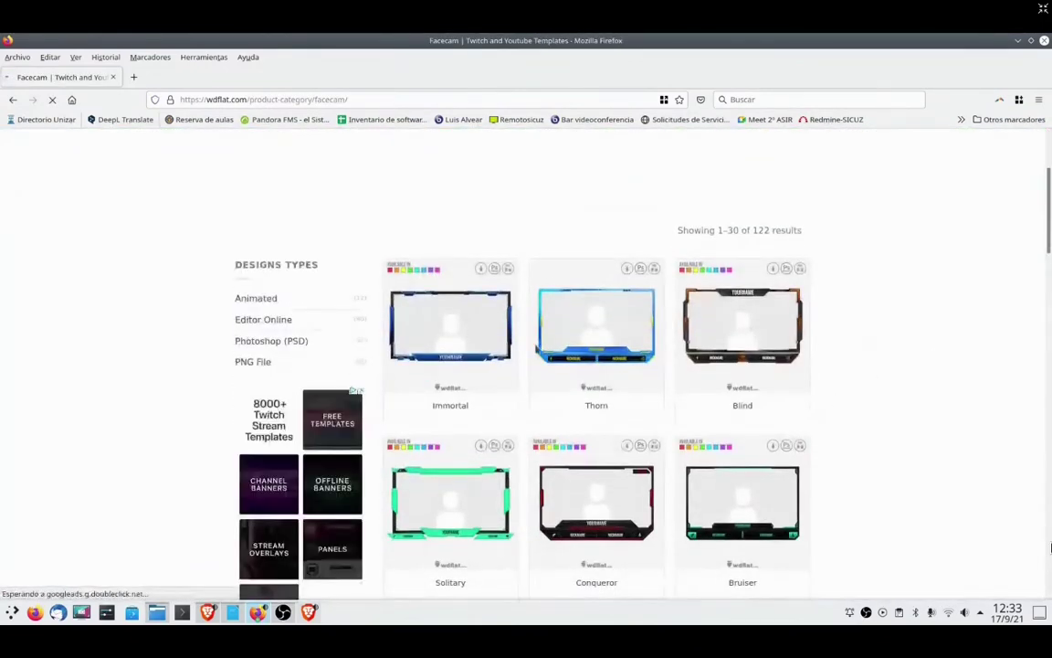
pyautogui.scroll(-3, 876, 450)
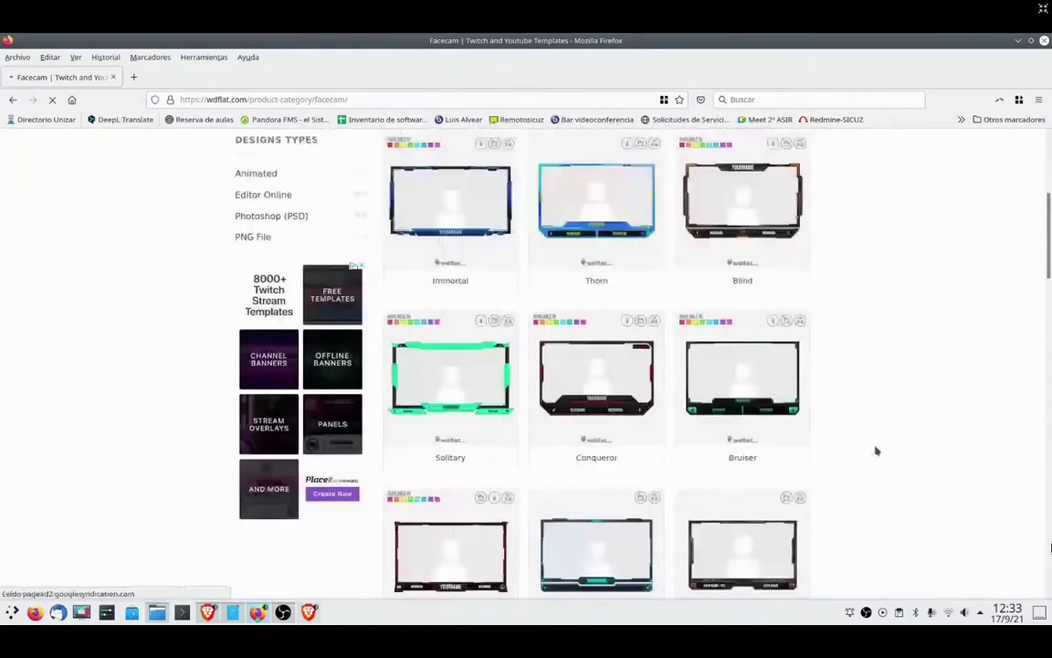
# - Open the Conqueror facecam template and download its files
pyautogui.click(602, 381)
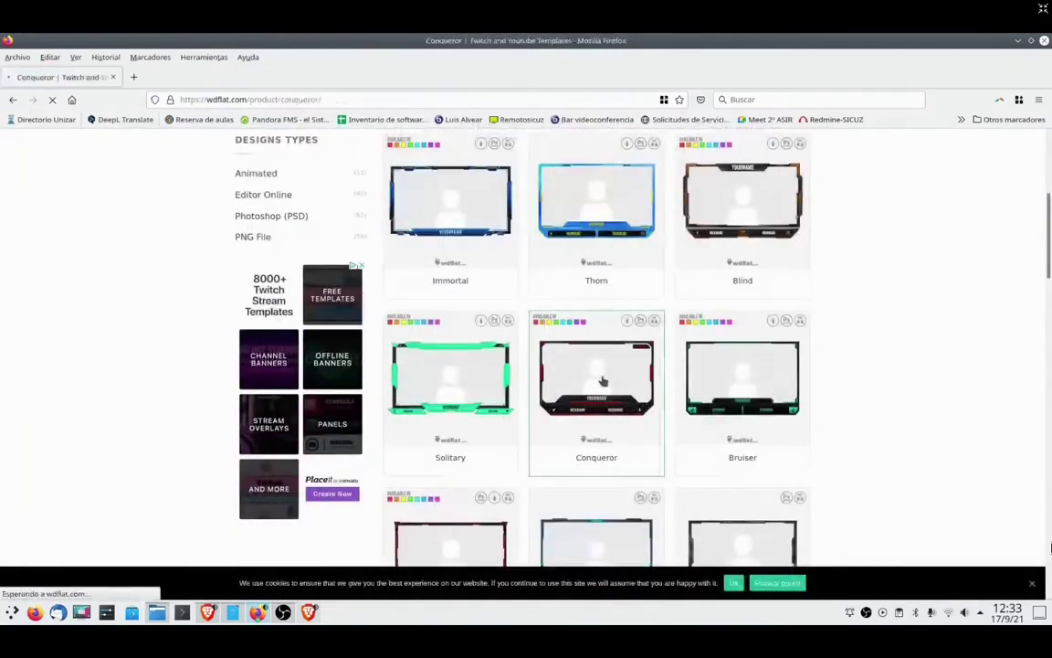
pyautogui.scroll(-4, 889, 380)
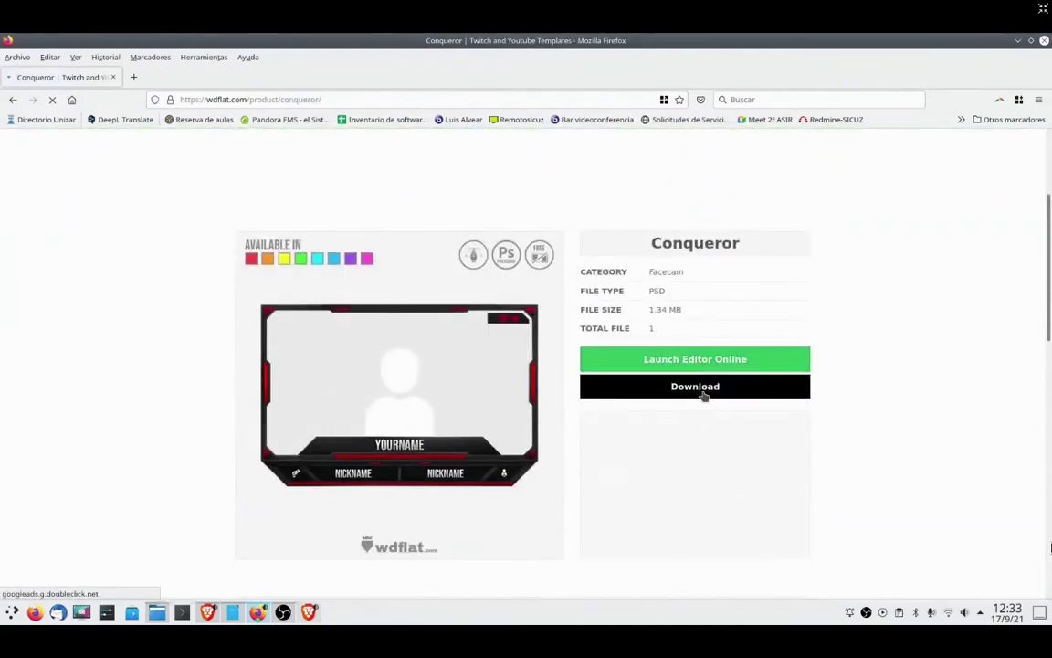
pyautogui.click(704, 395)
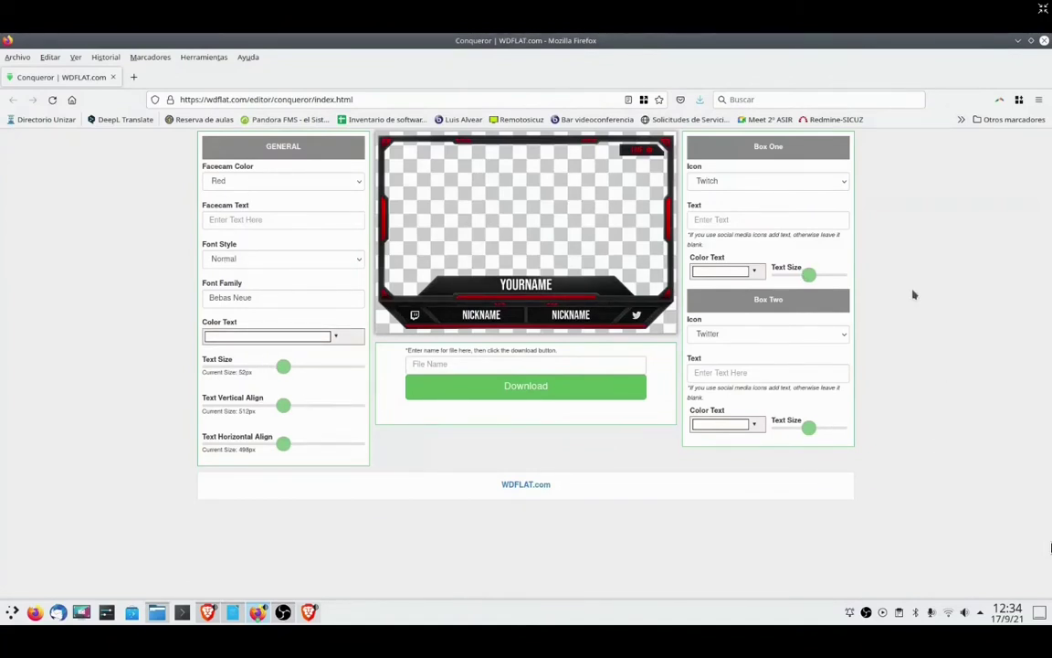
# - In the online editor, put the user's social media handle in both boxes, keeping Twitch as the first icon
pyautogui.click(742, 220)
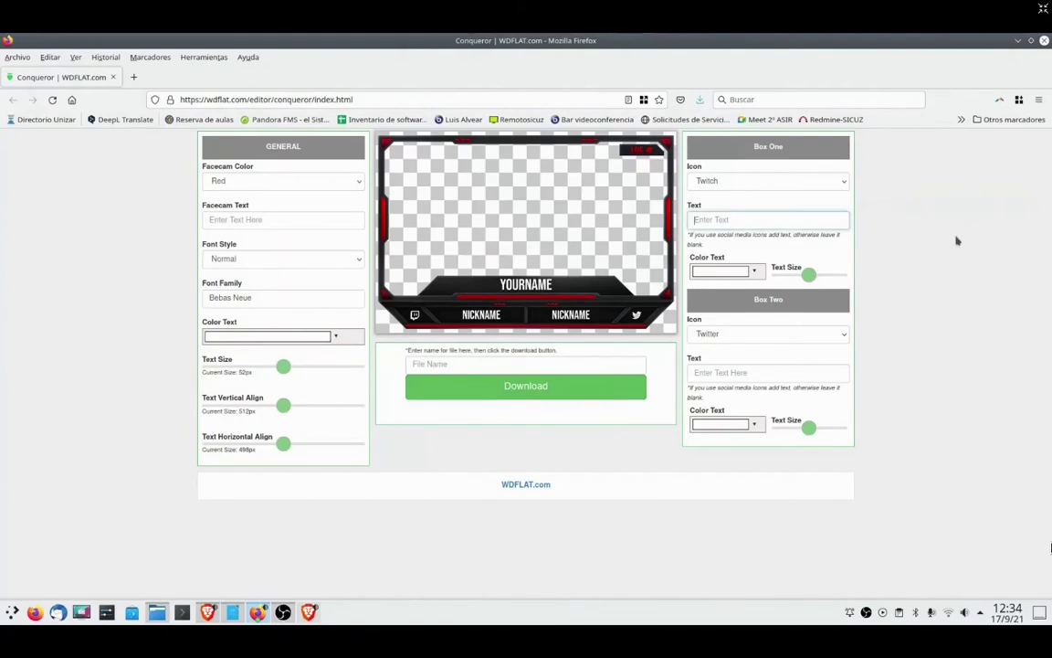
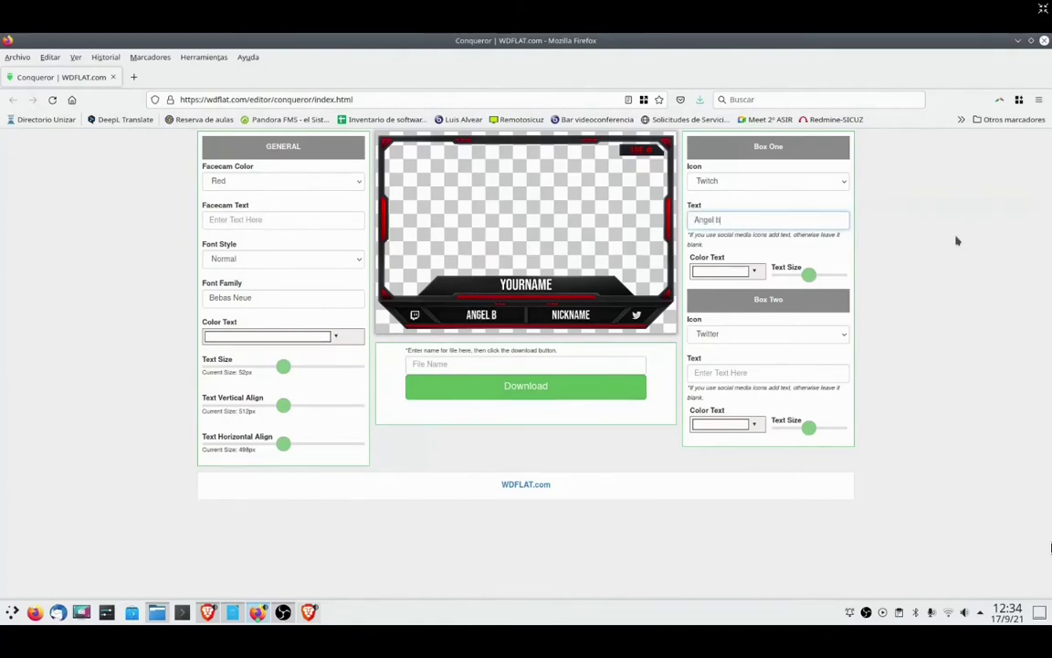
pyautogui.click(755, 184)
pyautogui.click(756, 183)
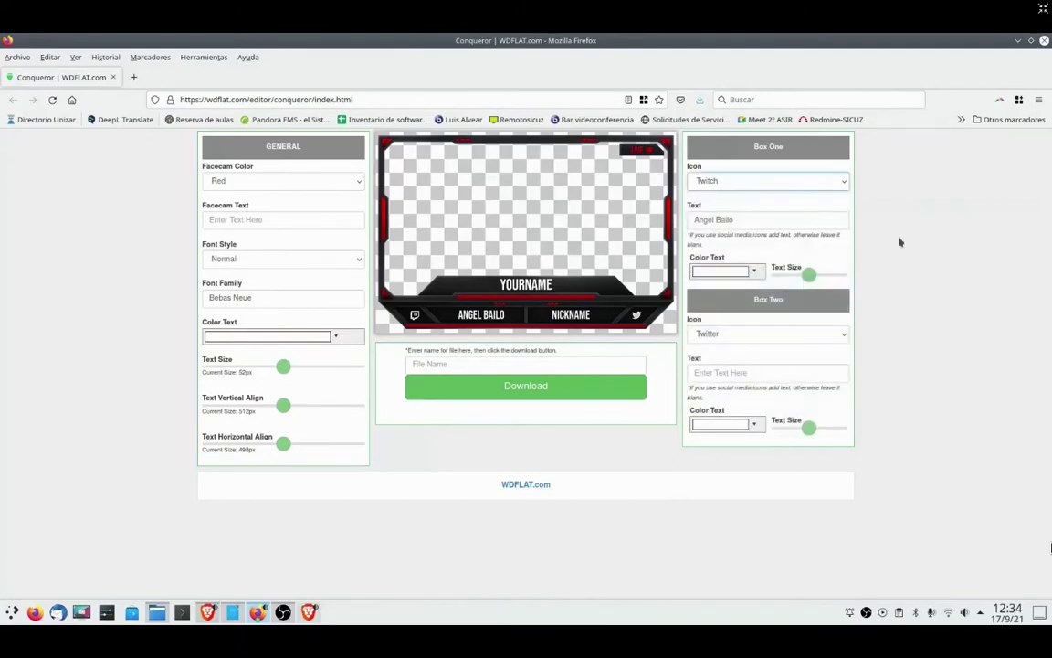
pyautogui.click(752, 373)
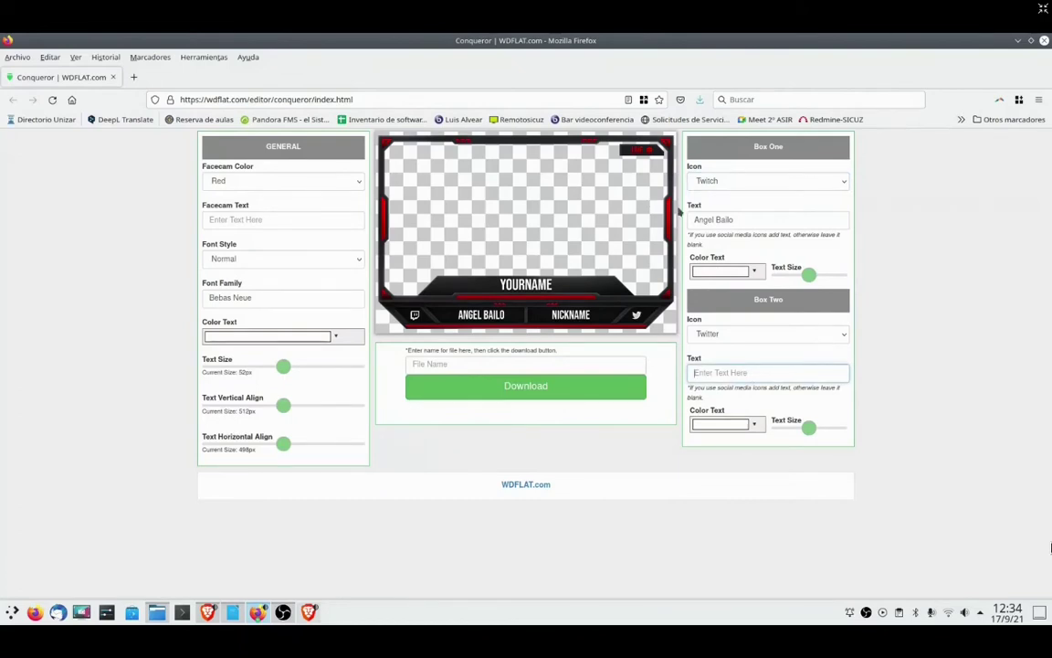
pyautogui.moveTo(746, 218); pyautogui.dragTo(682, 218)
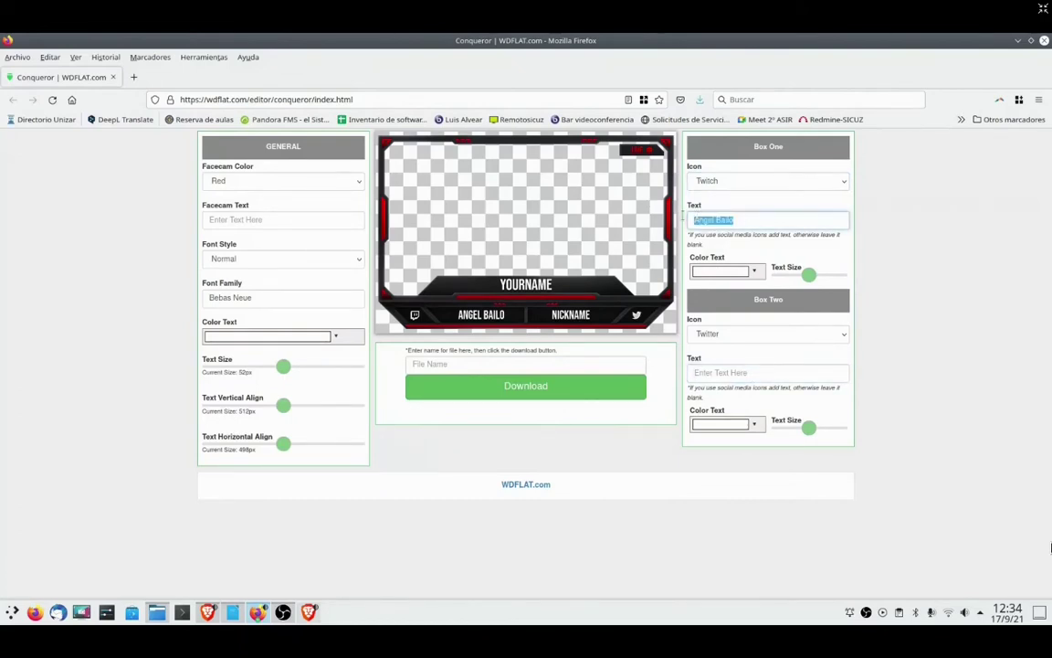
pyautogui.write('@osluz')
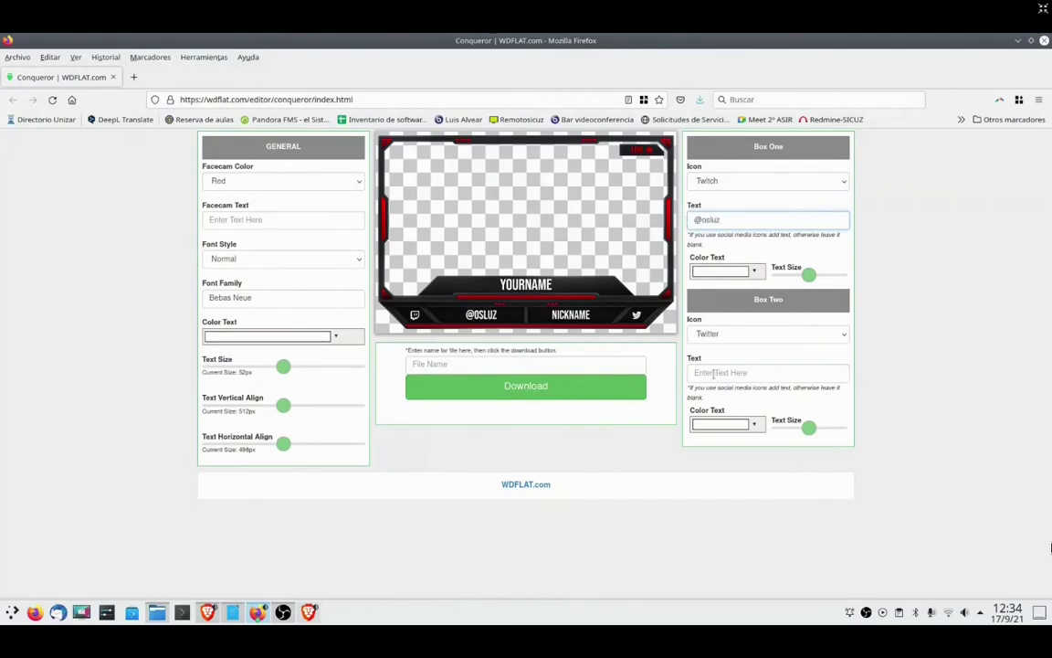
pyautogui.click(713, 373)
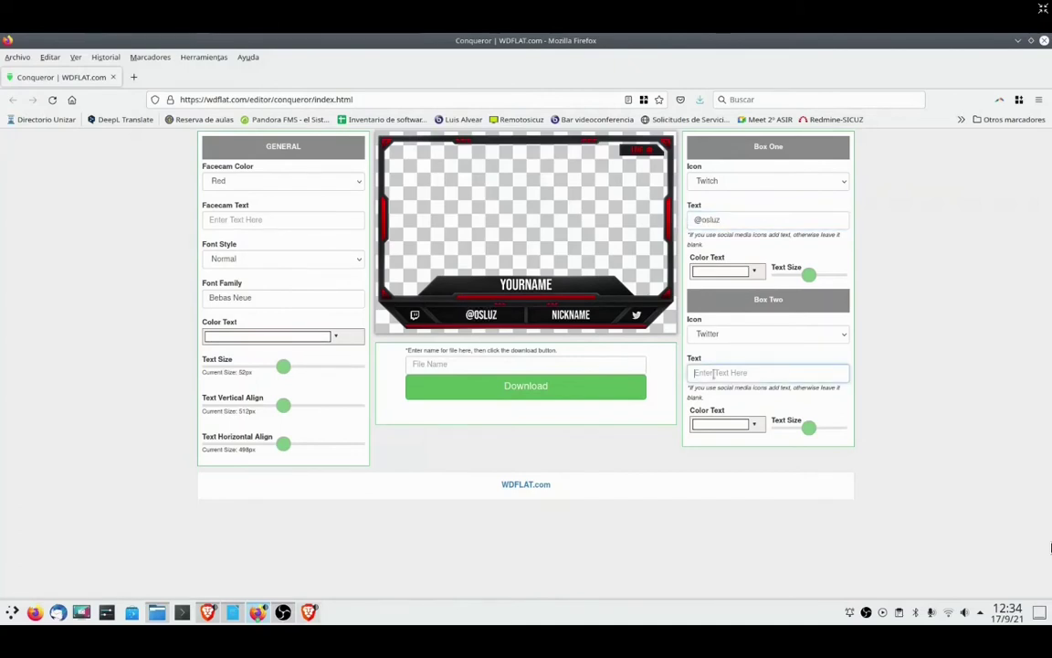
pyautogui.write('@osluz')
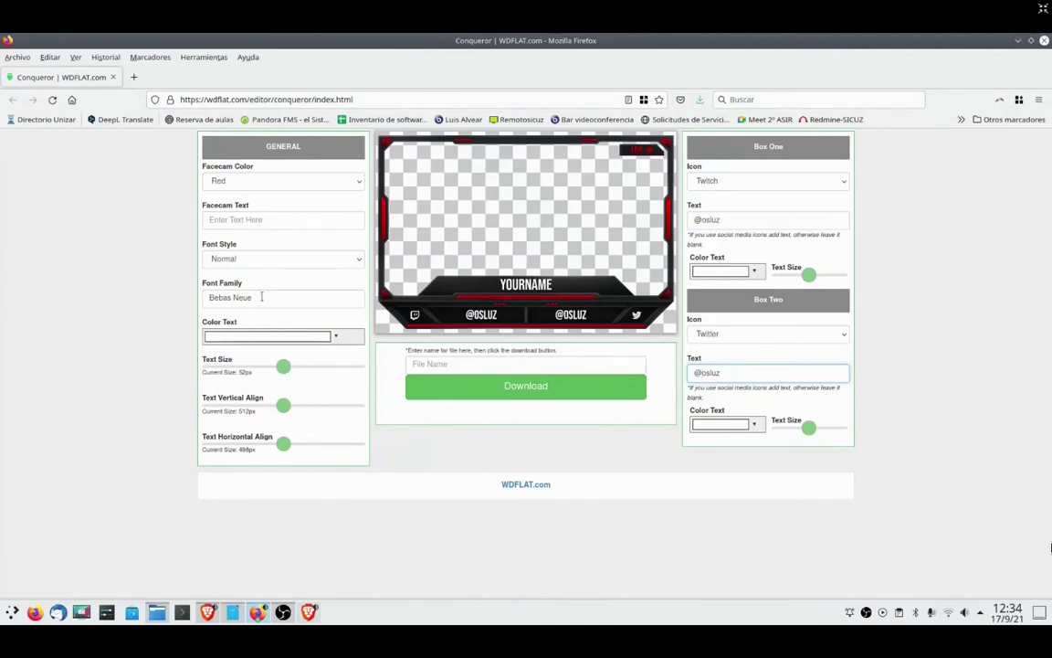
pyautogui.click(259, 220)
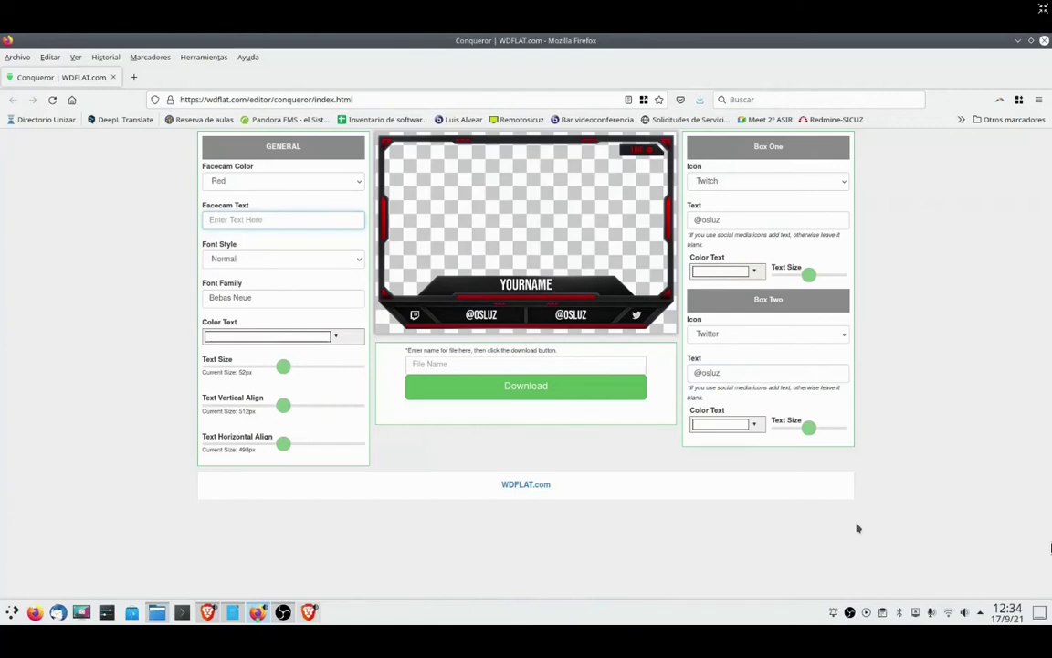
# - Title the frame OSLUZ, download it as overlayosluz.png, and open its Downloads folder
pyautogui.write('OSLUZ')
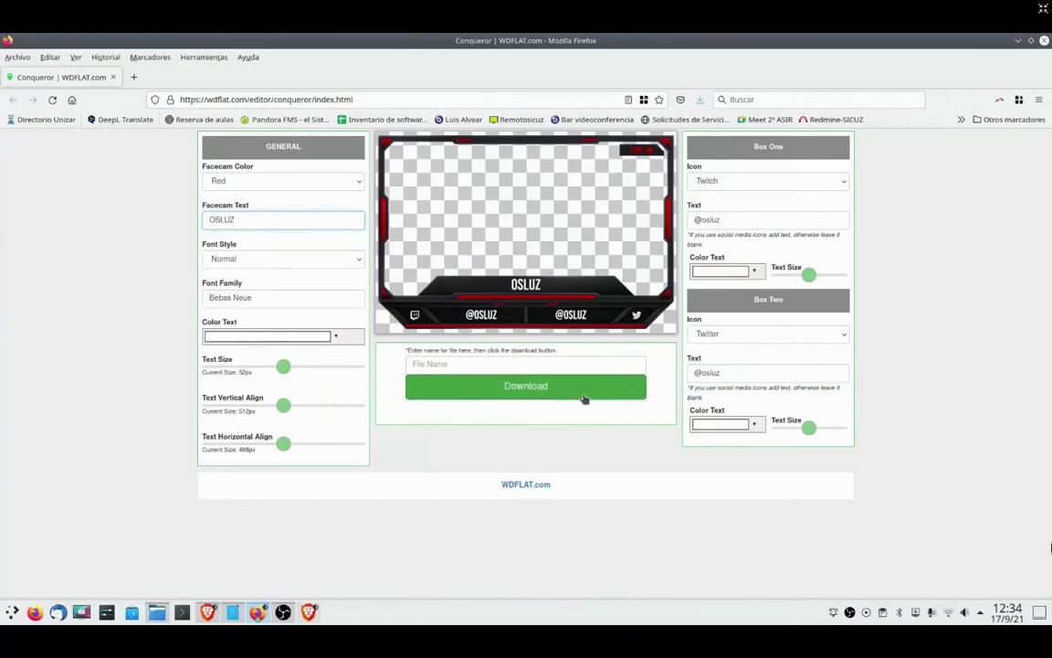
pyautogui.click(511, 365)
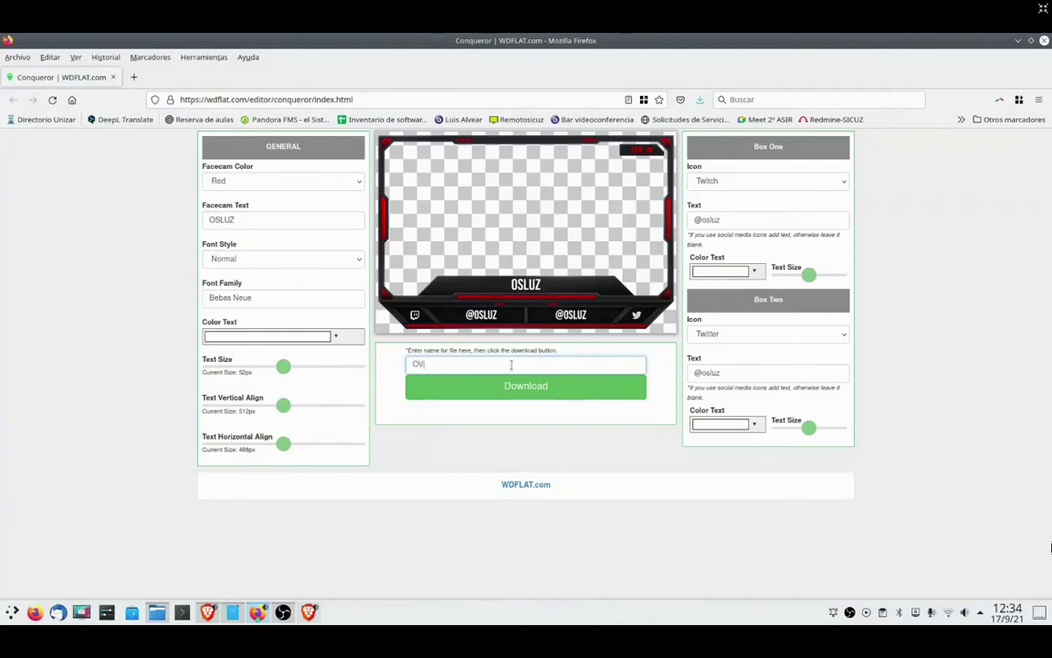
pyautogui.press('BackSpace')
pyautogui.press('BackSpace')
pyautogui.press('BackSpace')
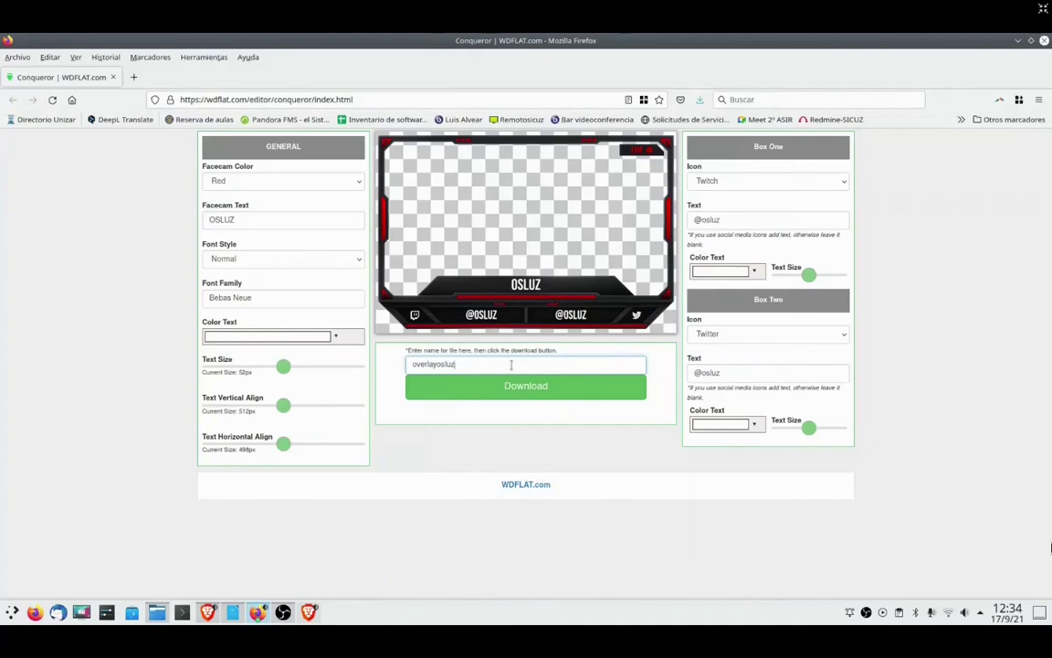
pyautogui.click(515, 391)
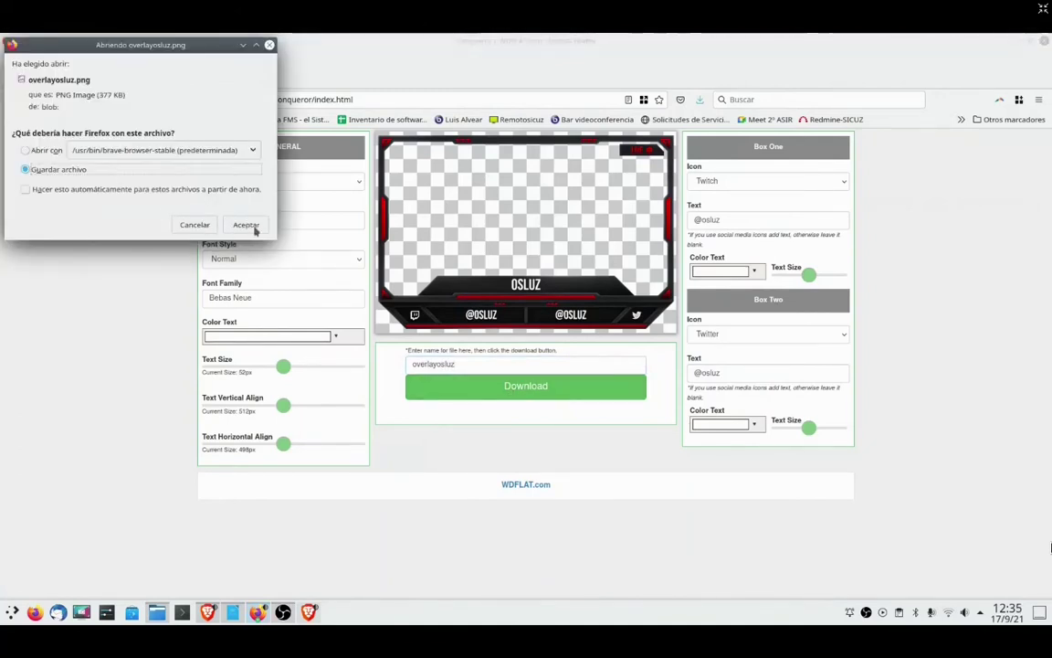
pyautogui.click(246, 225)
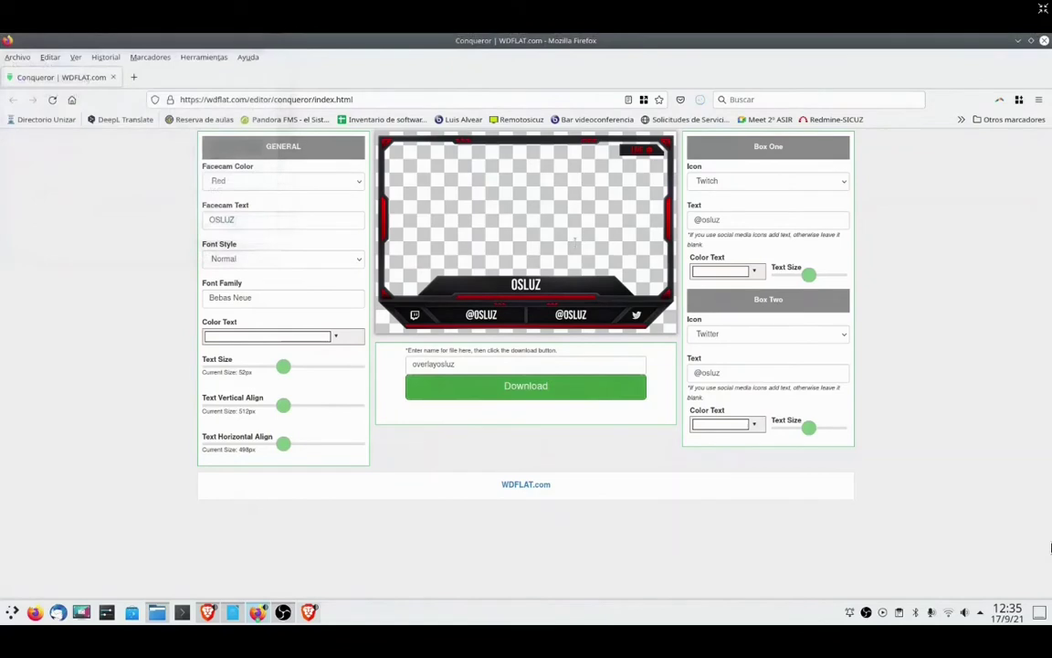
pyautogui.click(701, 100)
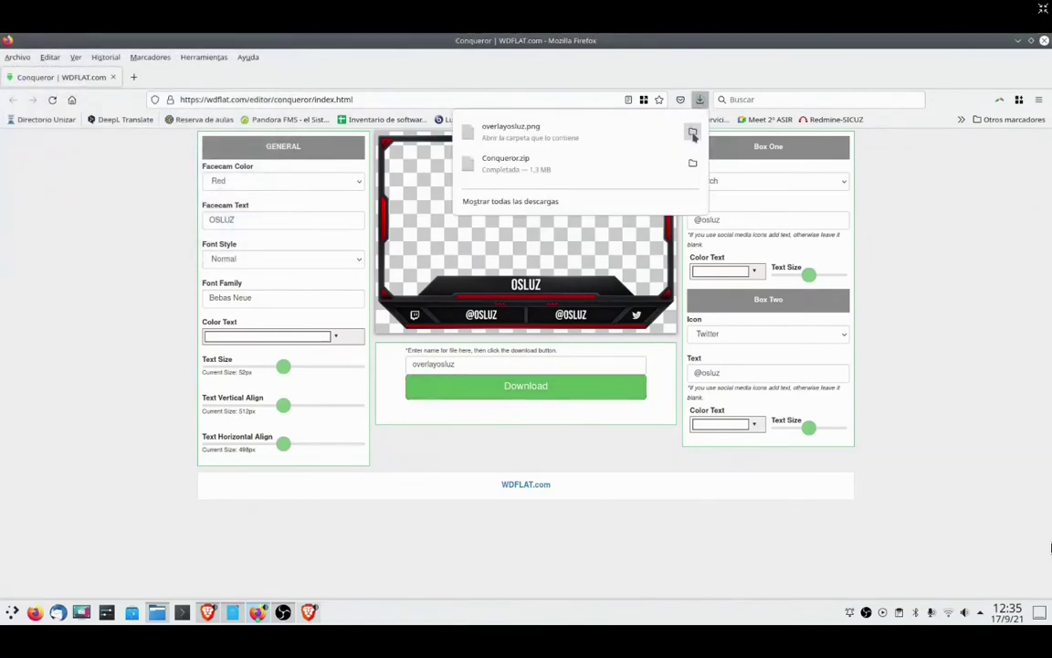
pyautogui.click(692, 131)
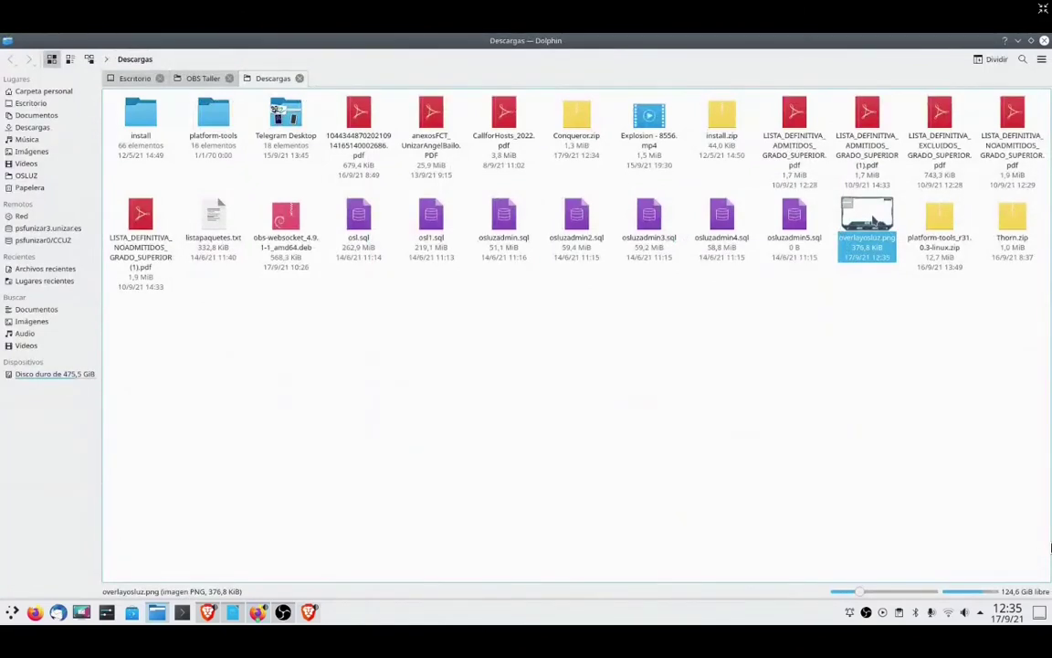
# - Drag overlayosluz.png toward OBS, dismiss the already-running warning, and select Escena3
pyautogui.moveTo(873, 221); pyautogui.dragTo(486, 317)
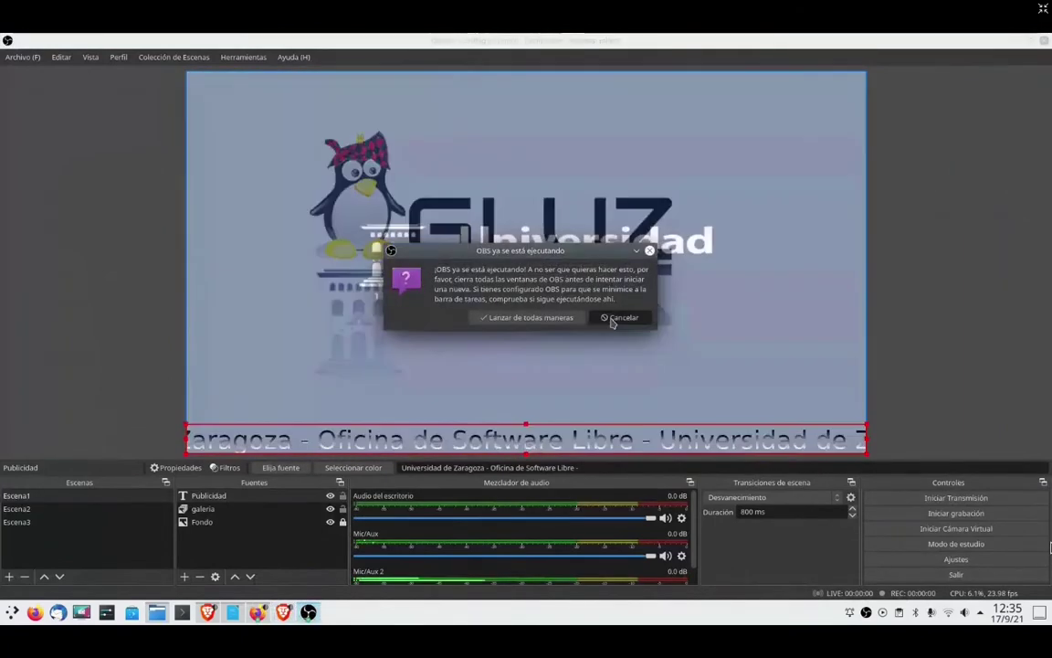
pyautogui.click(602, 319)
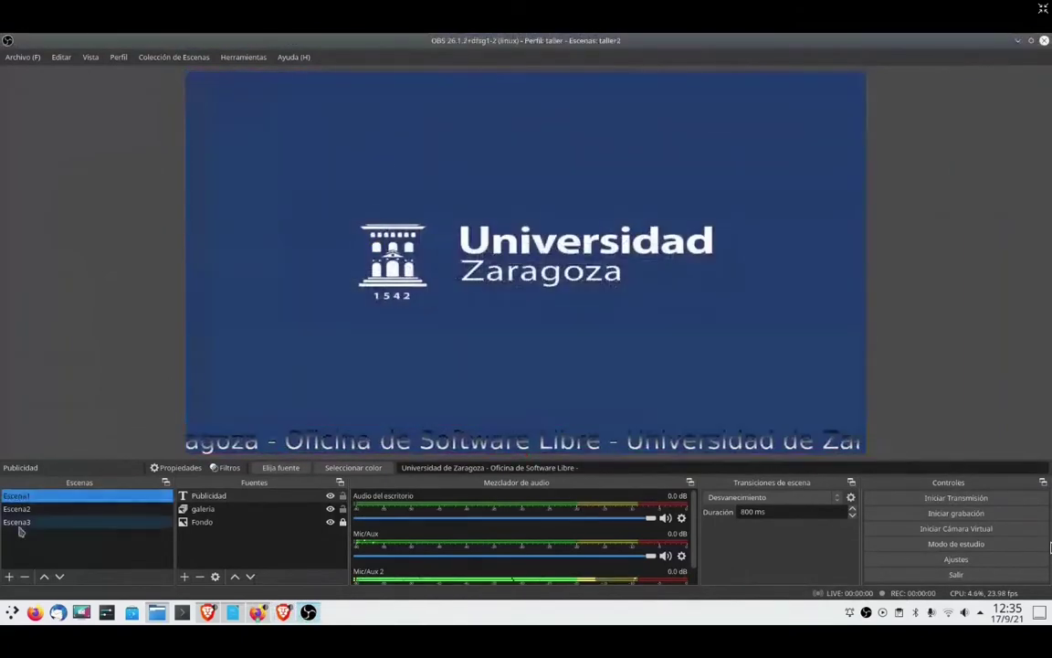
pyautogui.click(19, 522)
pyautogui.hotkey('alt', 'Tab')
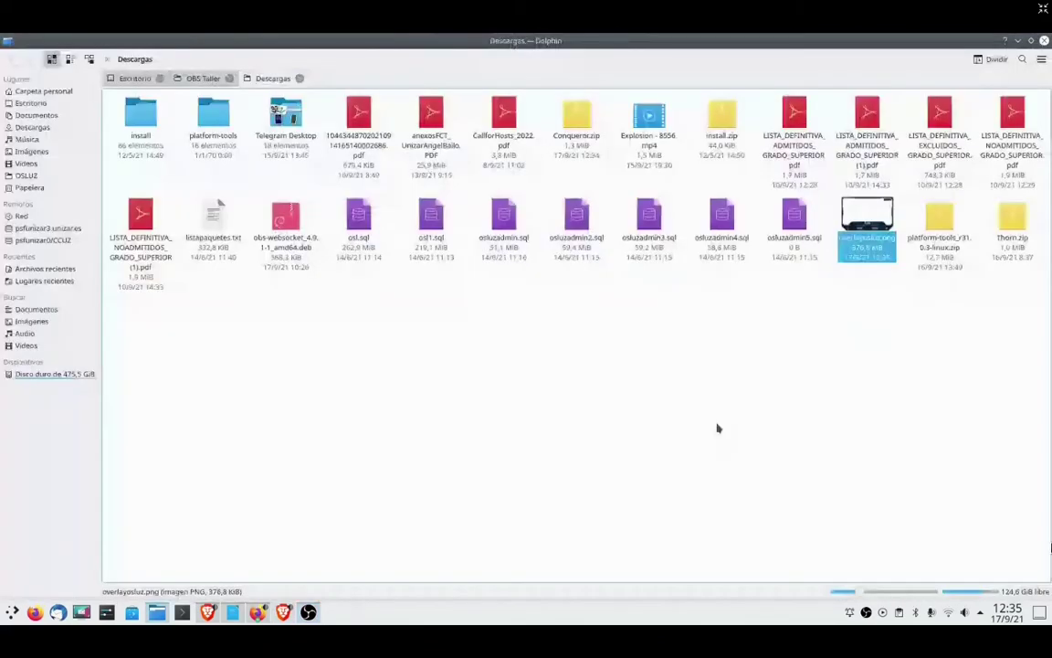
pyautogui.hotkey('alt', 'Tab')
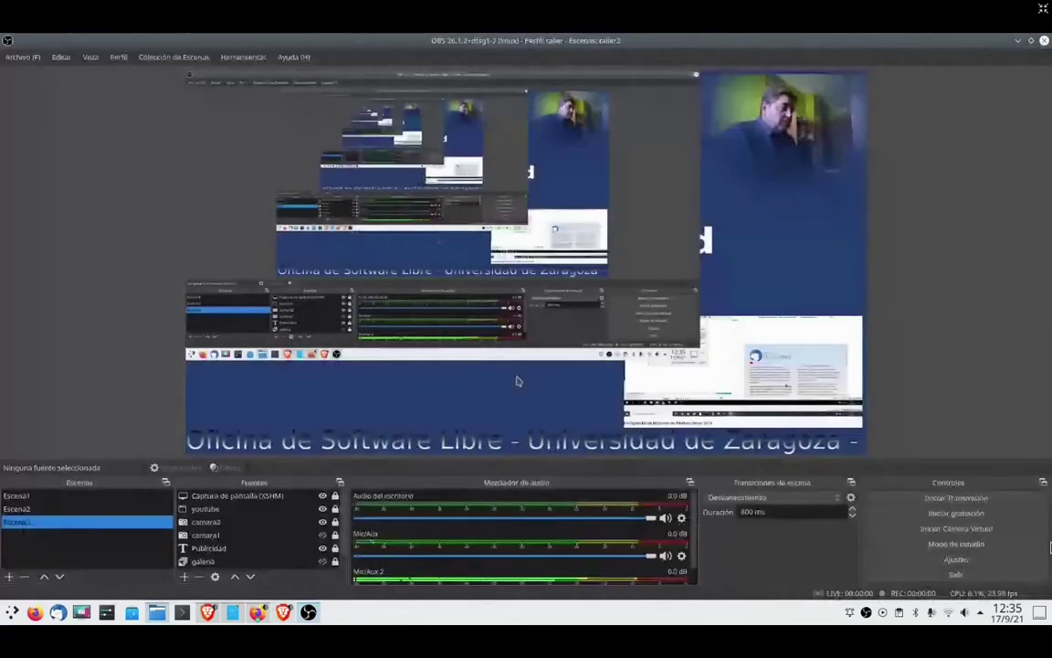
# - Add a new image source named 'overlay' to the scene
pyautogui.click(183, 577)
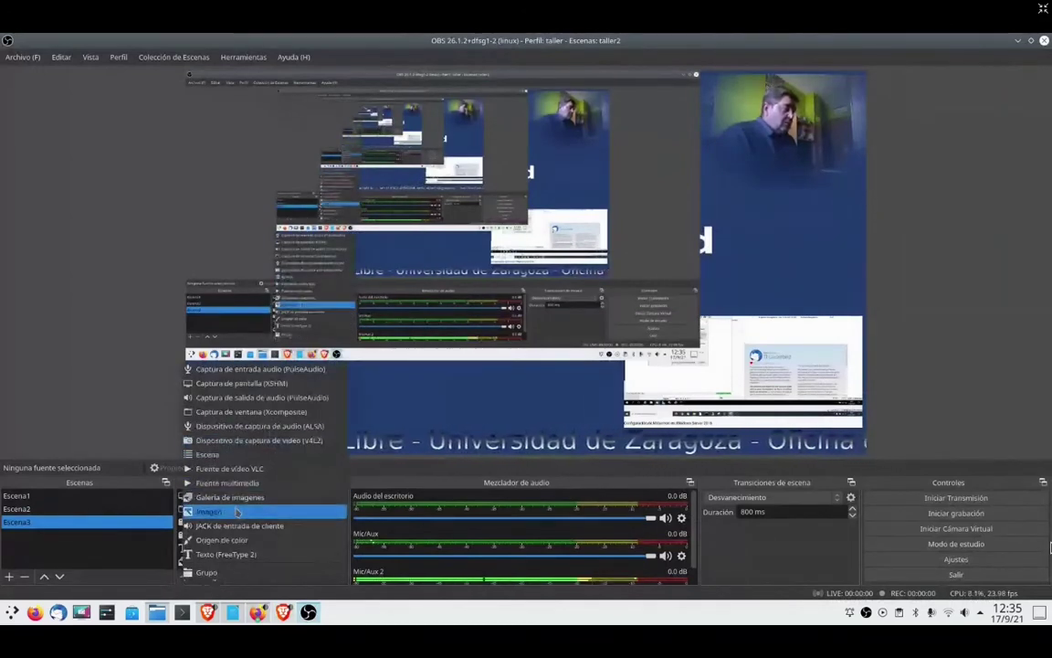
pyautogui.click(210, 511)
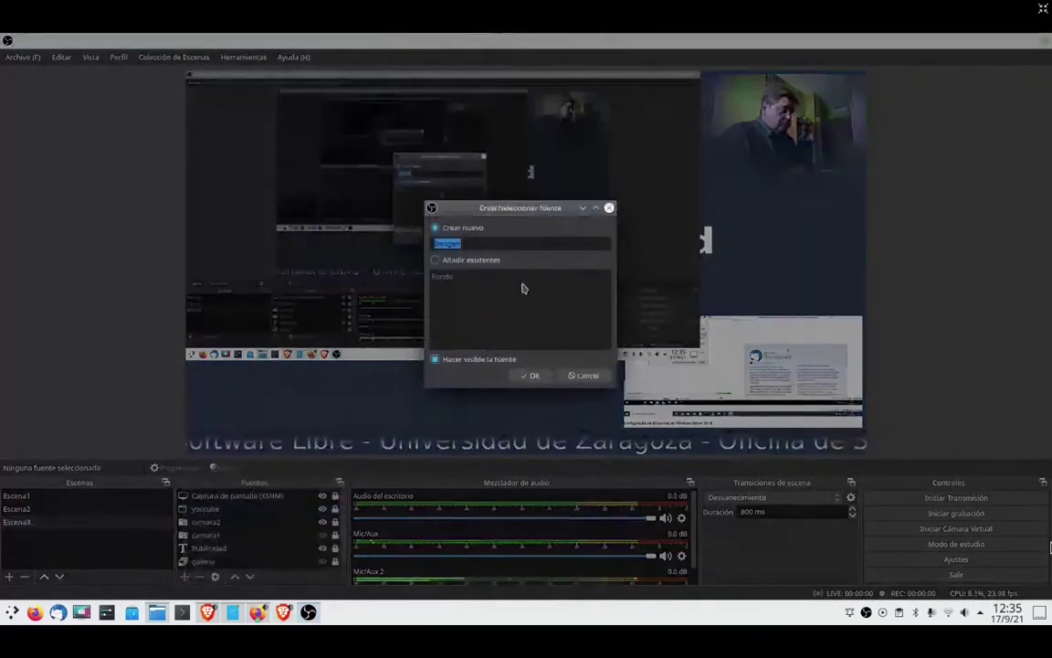
pyautogui.write('overlay')
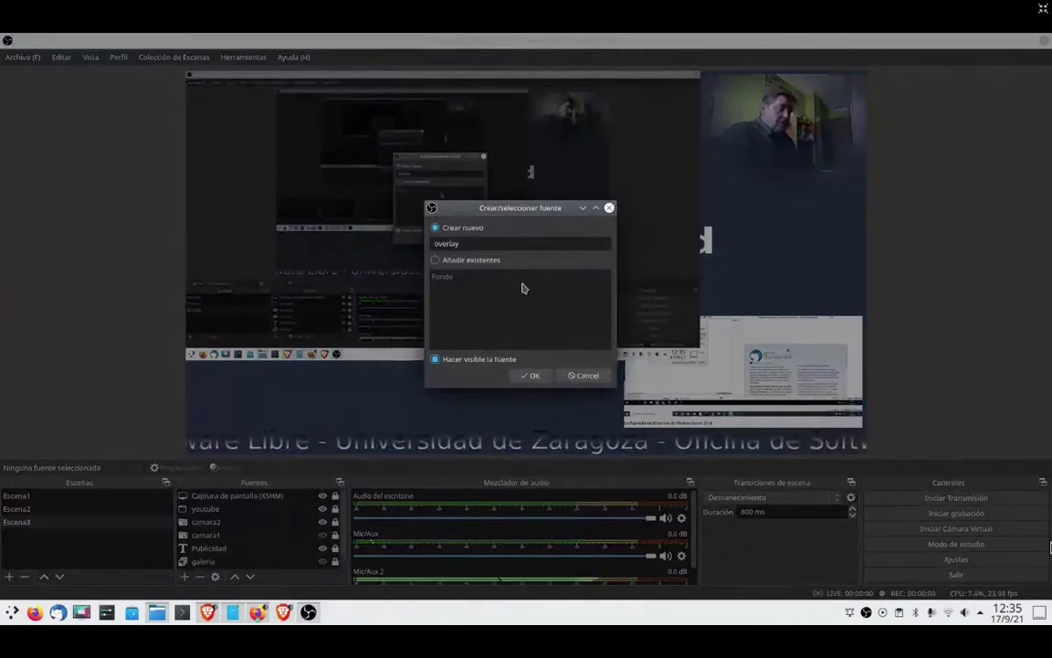
pyautogui.press('Return')
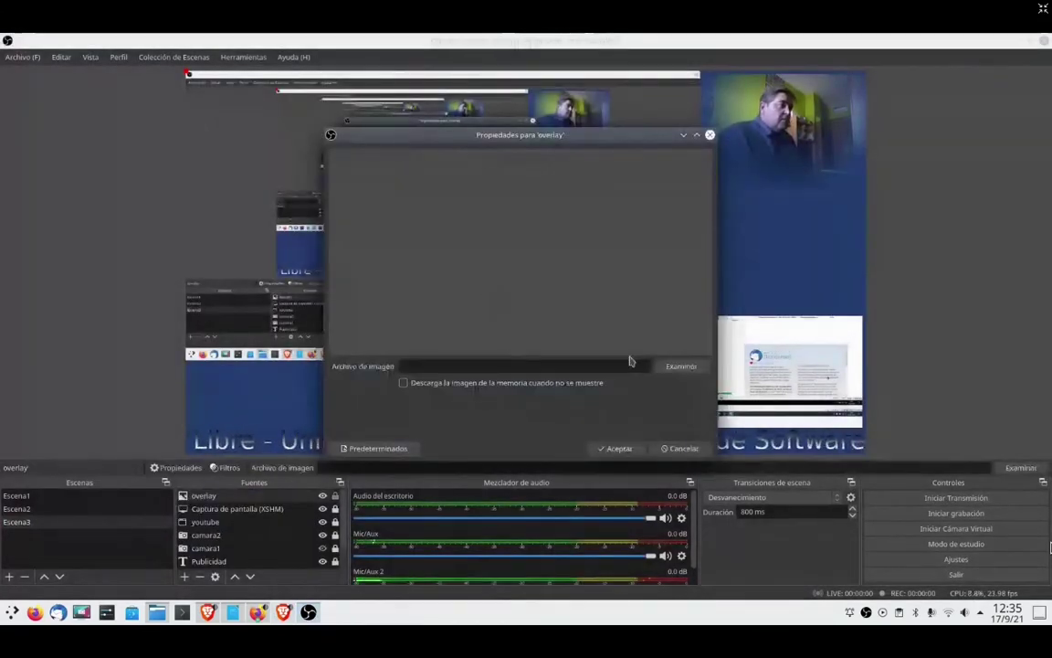
# - Set the overlay source's image to overlayosluz.png from Downloads and confirm
pyautogui.click(680, 366)
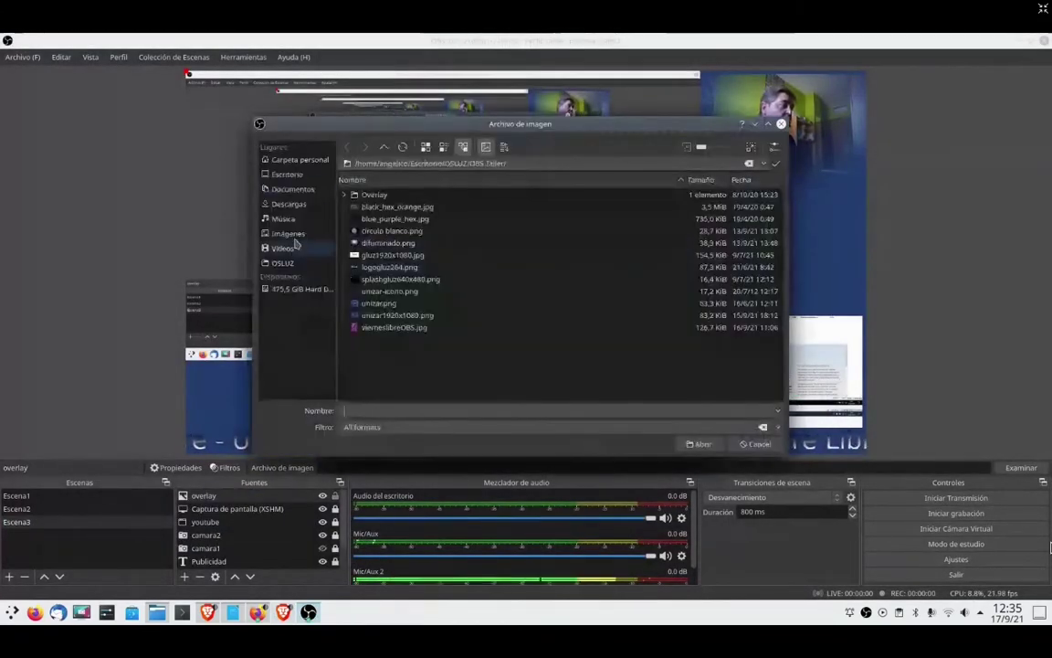
pyautogui.click(289, 204)
pyautogui.click(387, 233)
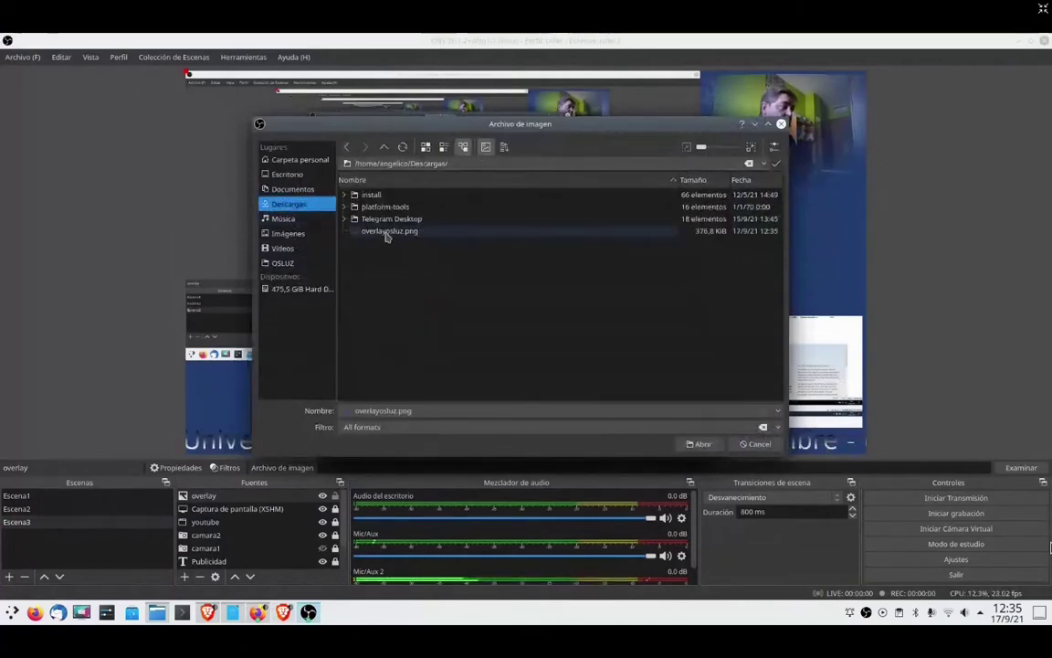
pyautogui.click(701, 444)
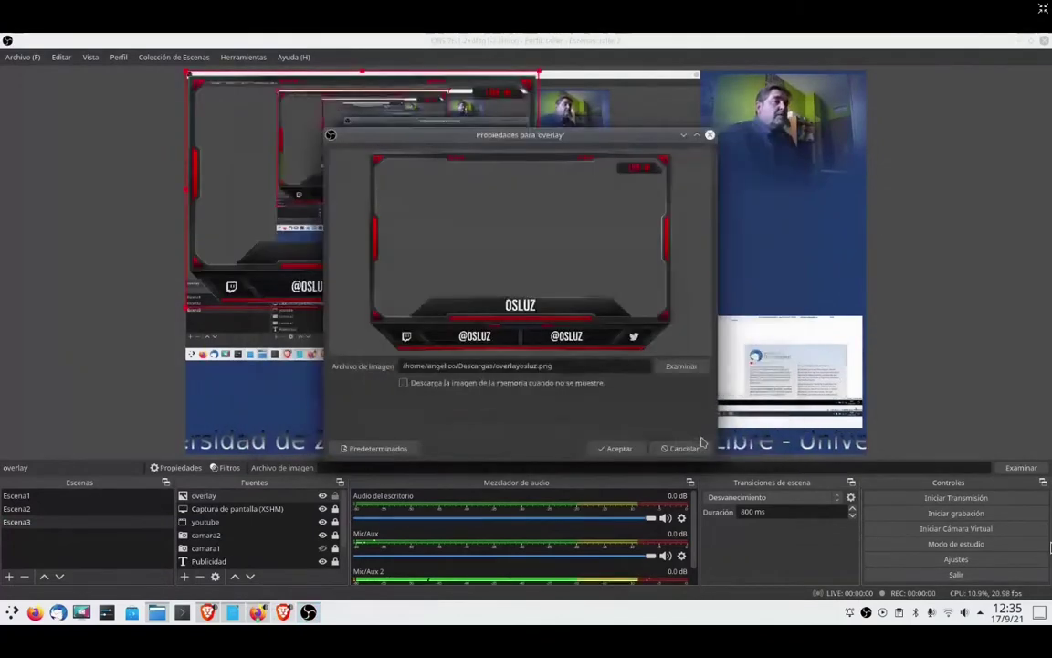
pyautogui.click(618, 448)
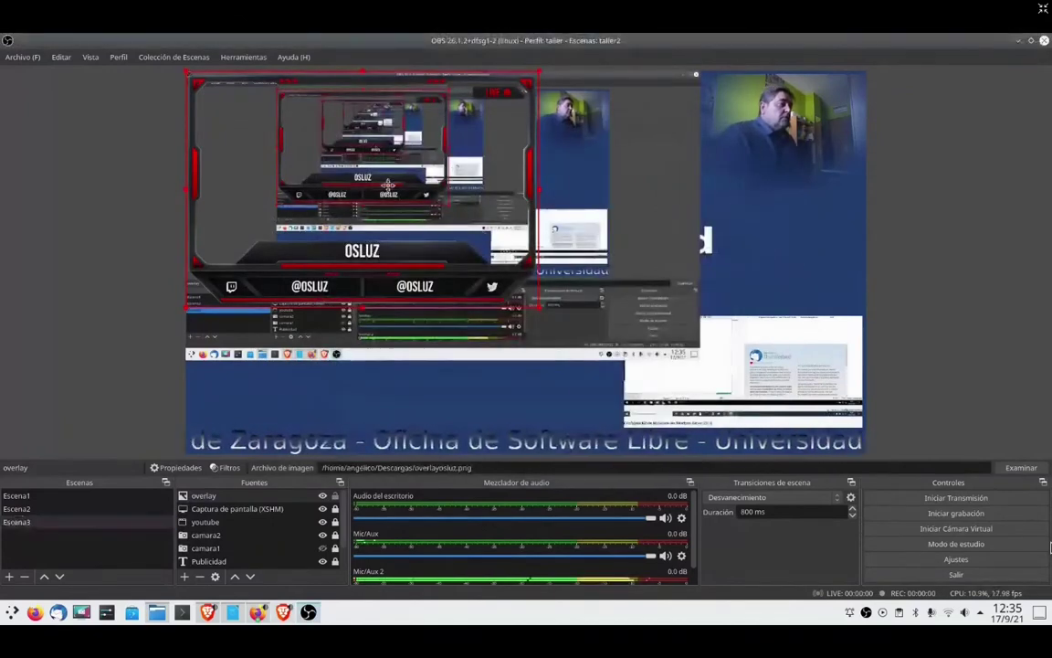
# - Move the overlay frame to the top right and shrink it around the webcam
pyautogui.moveTo(538, 309); pyautogui.dragTo(566, 279)
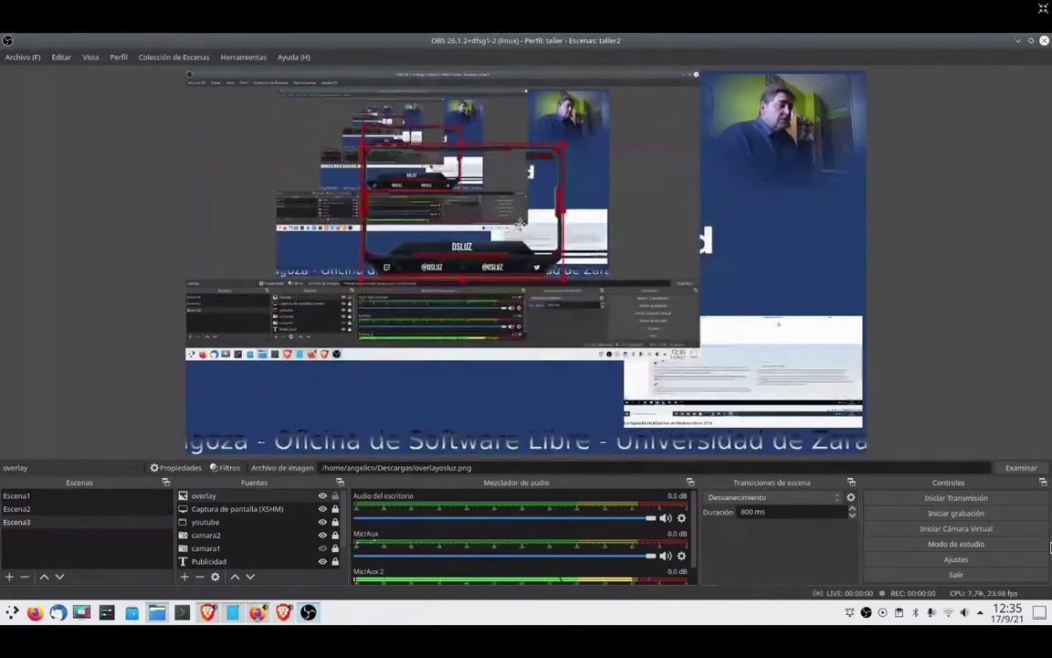
pyautogui.moveTo(520, 222); pyautogui.dragTo(804, 151)
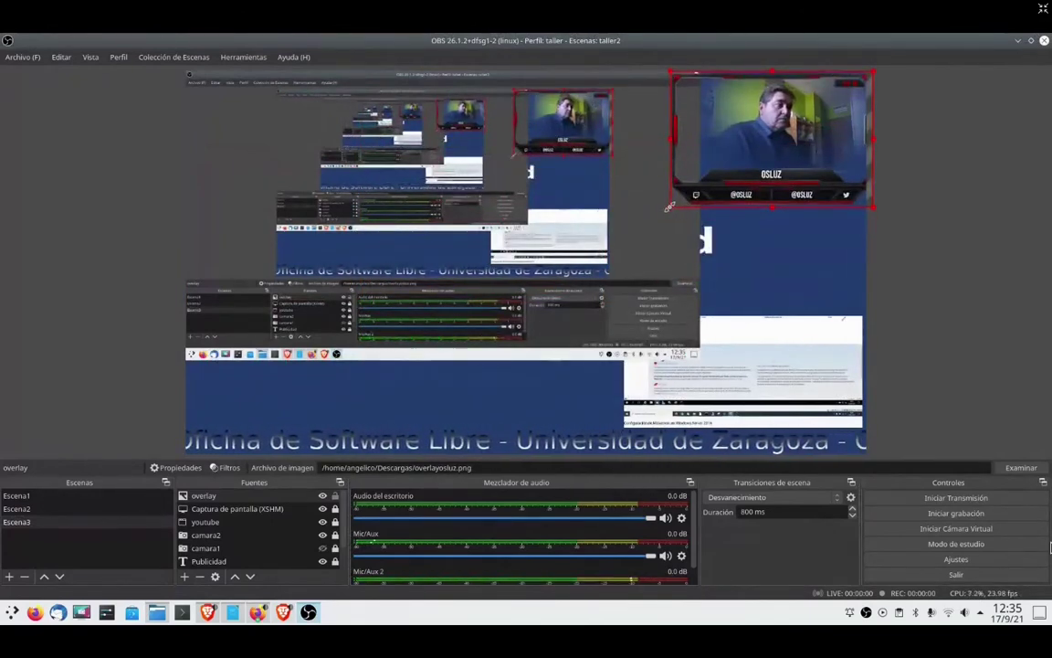
pyautogui.moveTo(670, 149); pyautogui.dragTo(694, 138)
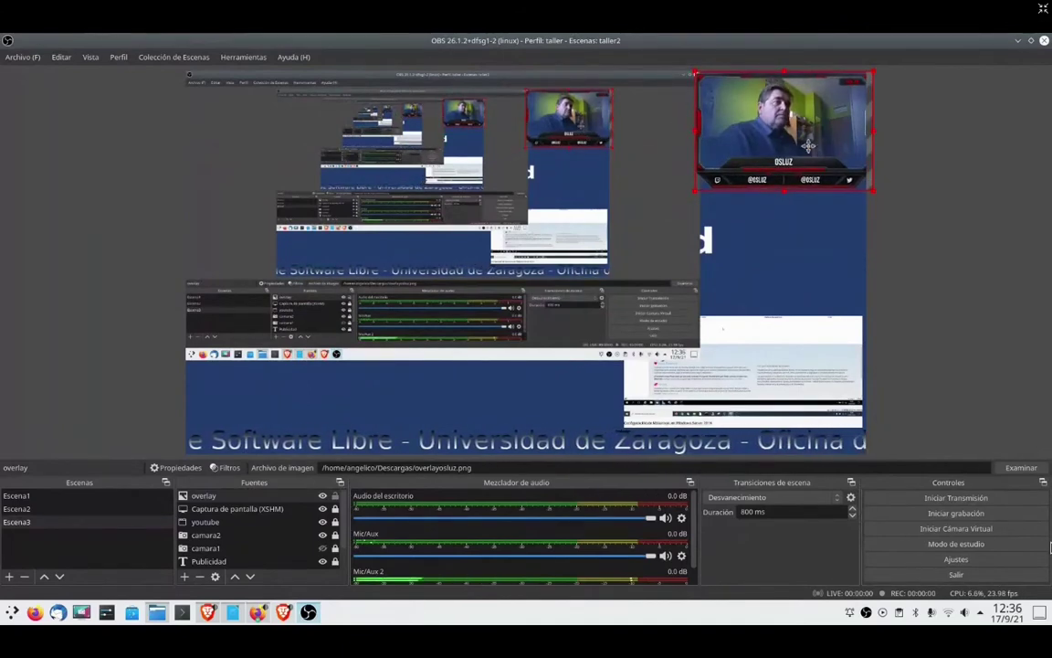
pyautogui.click(801, 259)
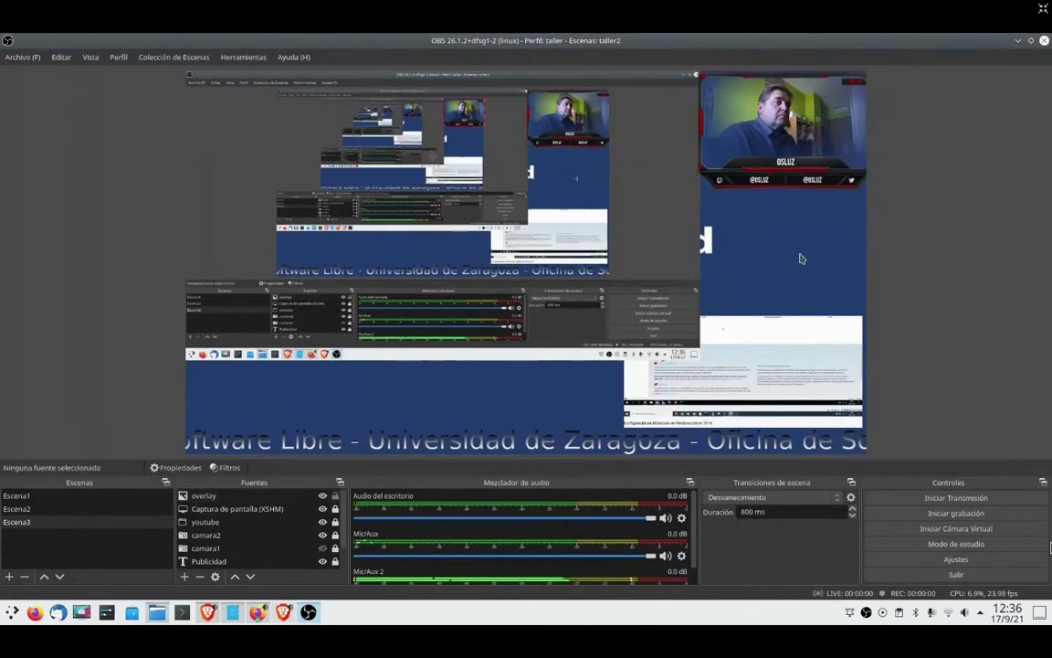
# - Lock the overlay source and switch to the BigBlueButton meeting window
pyautogui.click(783, 133)
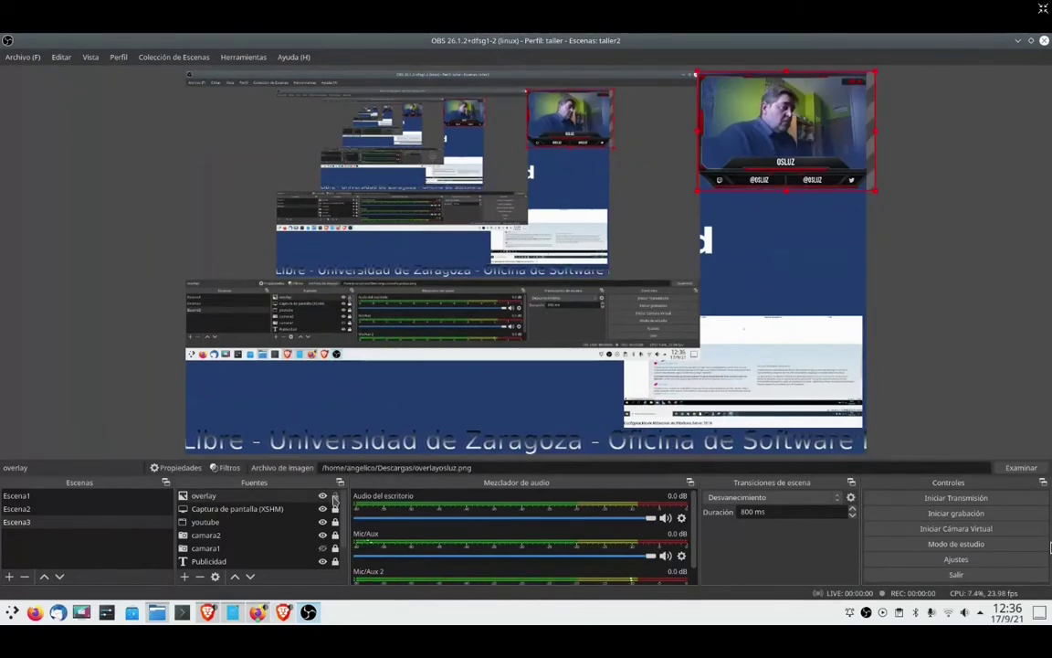
pyautogui.click(335, 497)
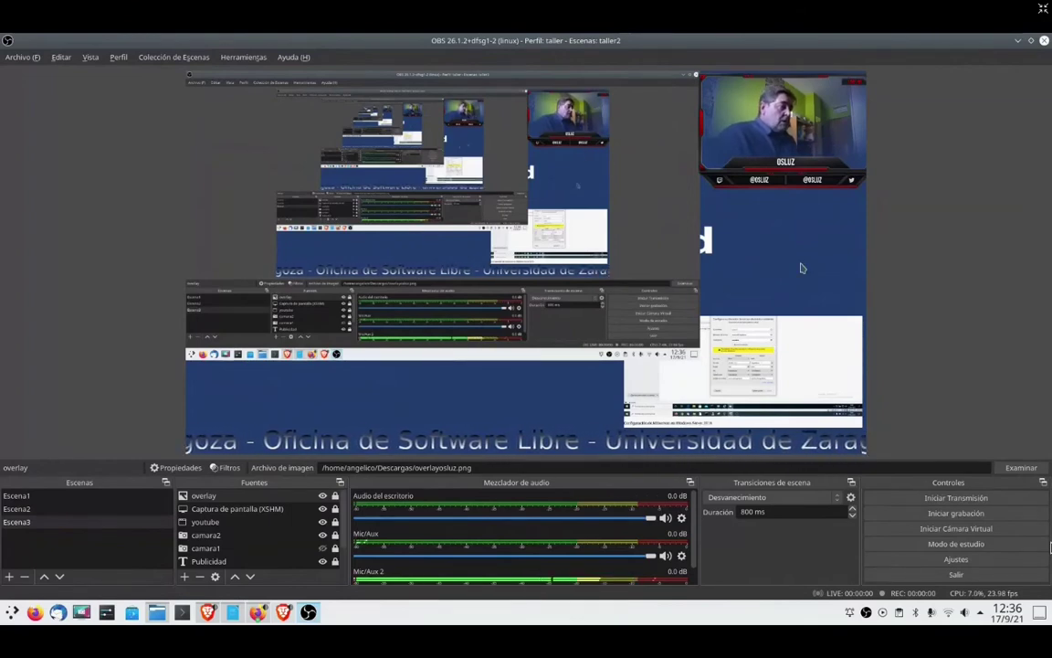
pyautogui.hotkey('alt', 'Tab')
pyautogui.hotkey('alt', 'Tab')
pyautogui.hotkey('alt', 'Tab')
pyautogui.hotkey('alt', 'Tab')
pyautogui.hotkey('alt', 'Tab')
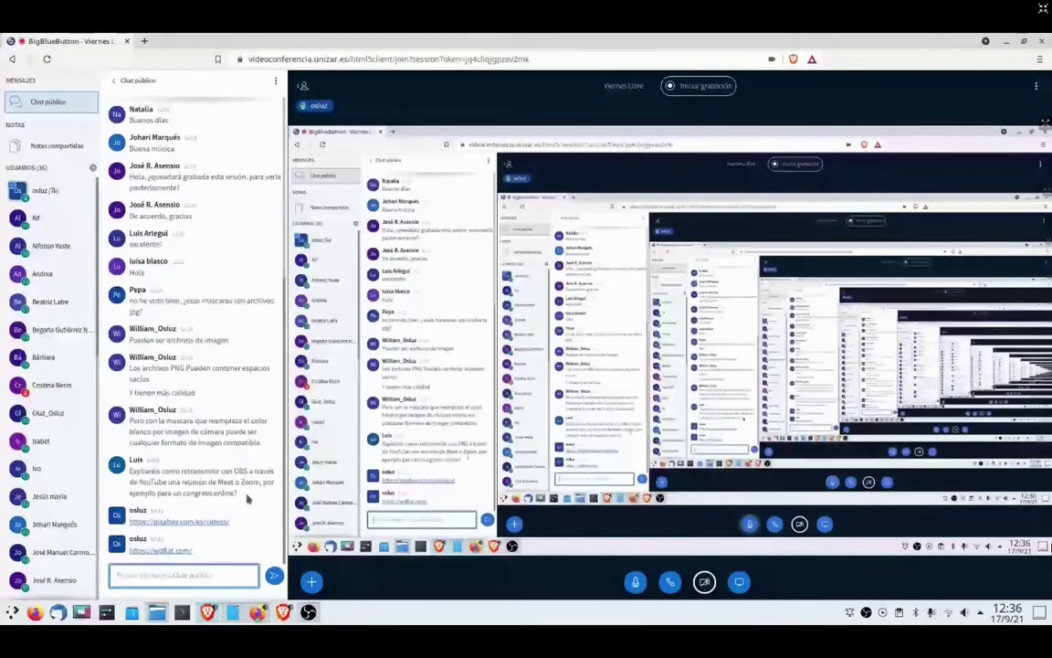
# - Switch to the Dolphin file manager, then back to OBS Studio
pyautogui.hotkey('alt', 'Tab')
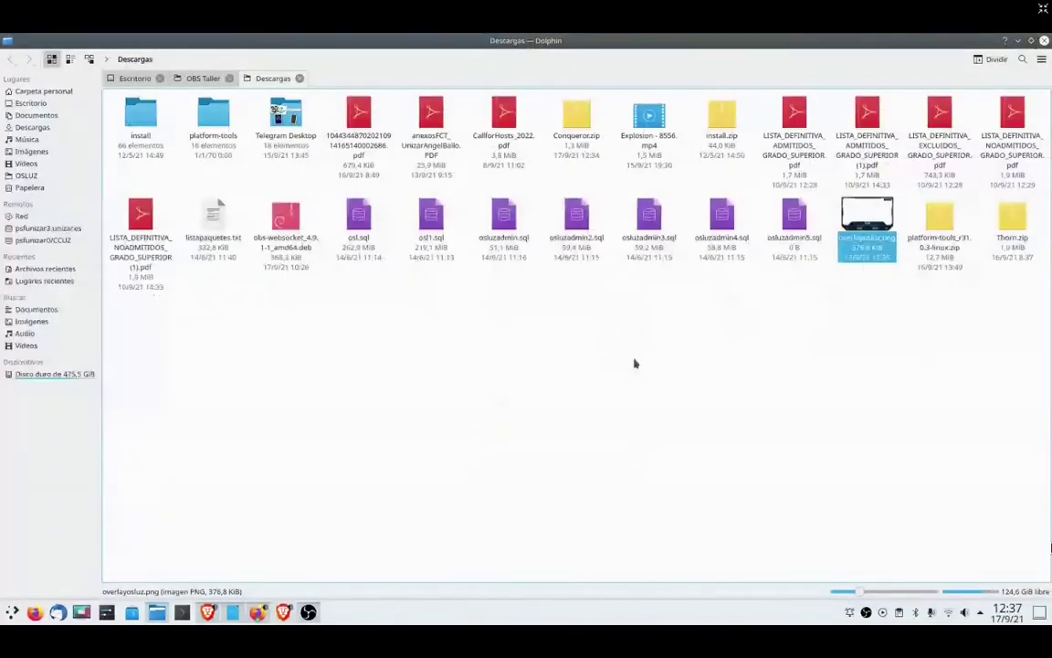
pyautogui.hotkey('alt', 'Tab')
pyautogui.press('Tab')
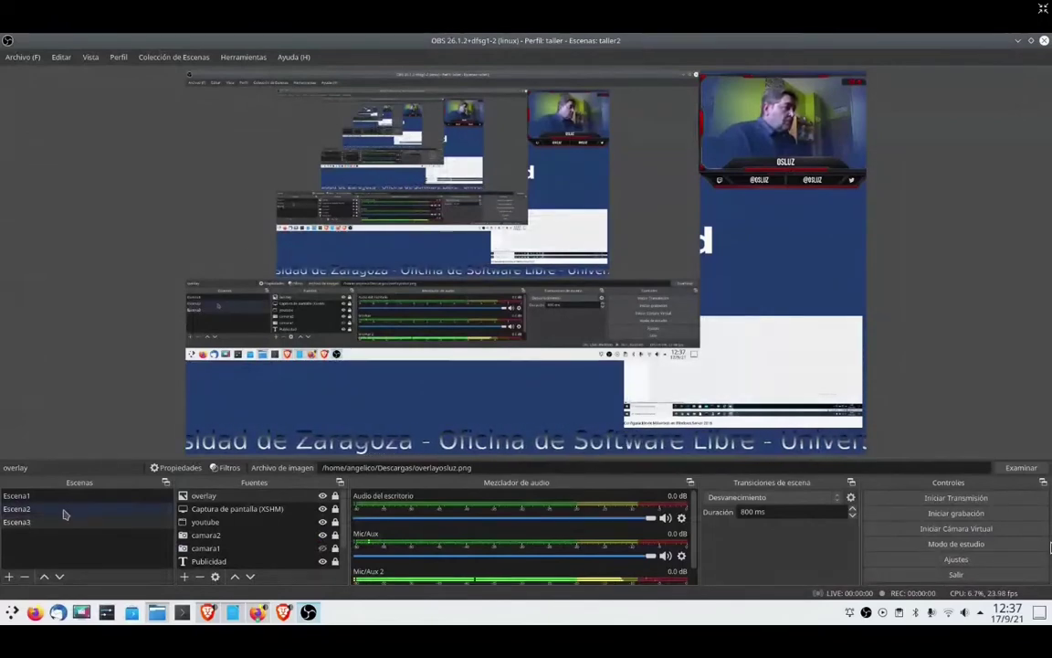
# - Duplicate scene Escena3 and name the copy Escena4
pyautogui.rightClick(35, 528)
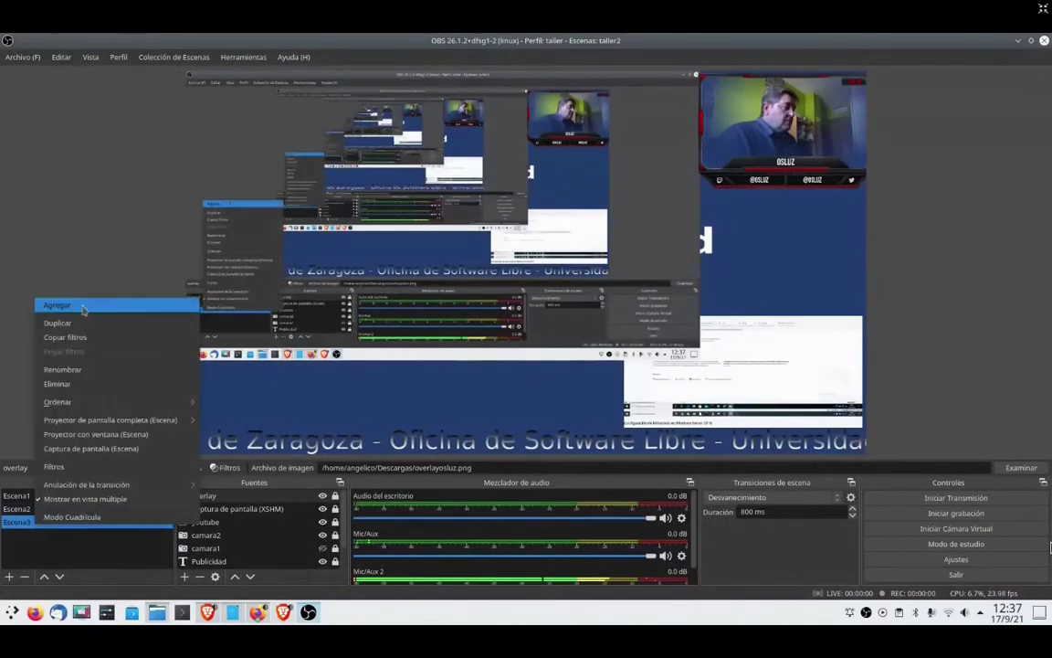
pyautogui.click(70, 324)
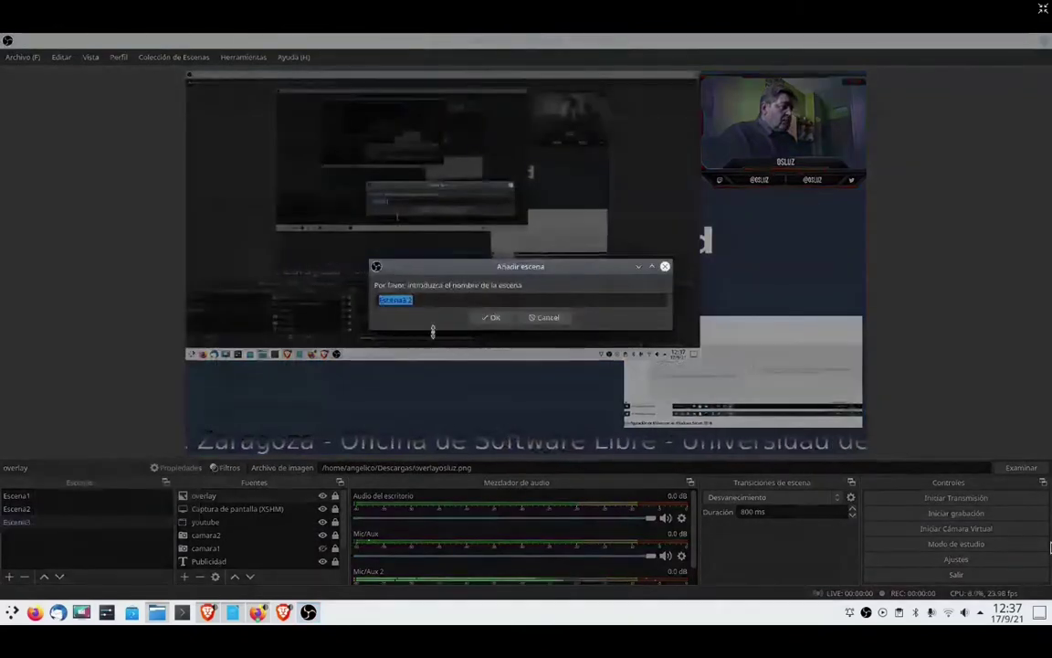
pyautogui.click(424, 299)
pyautogui.press('BackSpace')
pyautogui.press('BackSpace')
pyautogui.press('BackSpace')
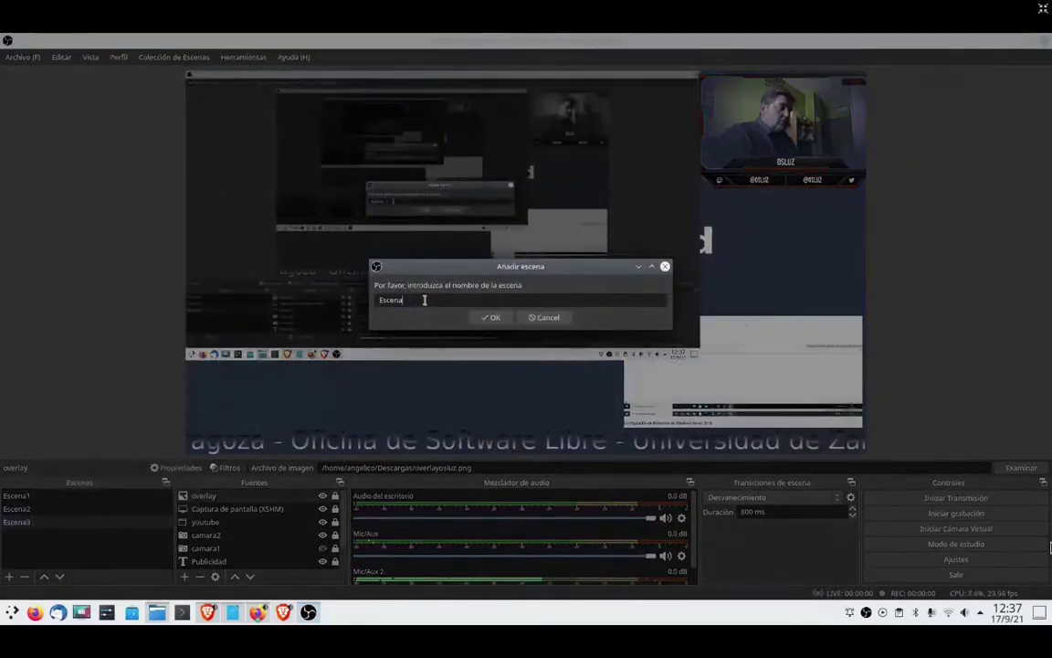
pyautogui.write('4')
pyautogui.press('Return')
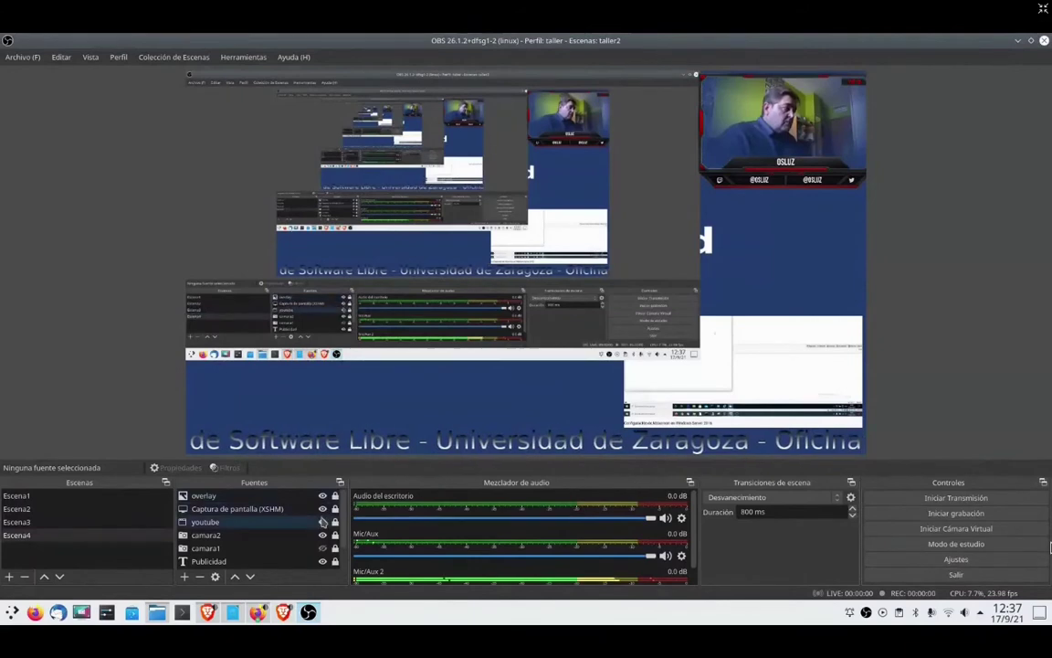
# - Hide overlay, Captura de pantalla and camara2 in Escena4, keeping youtube visible
pyautogui.click(323, 496)
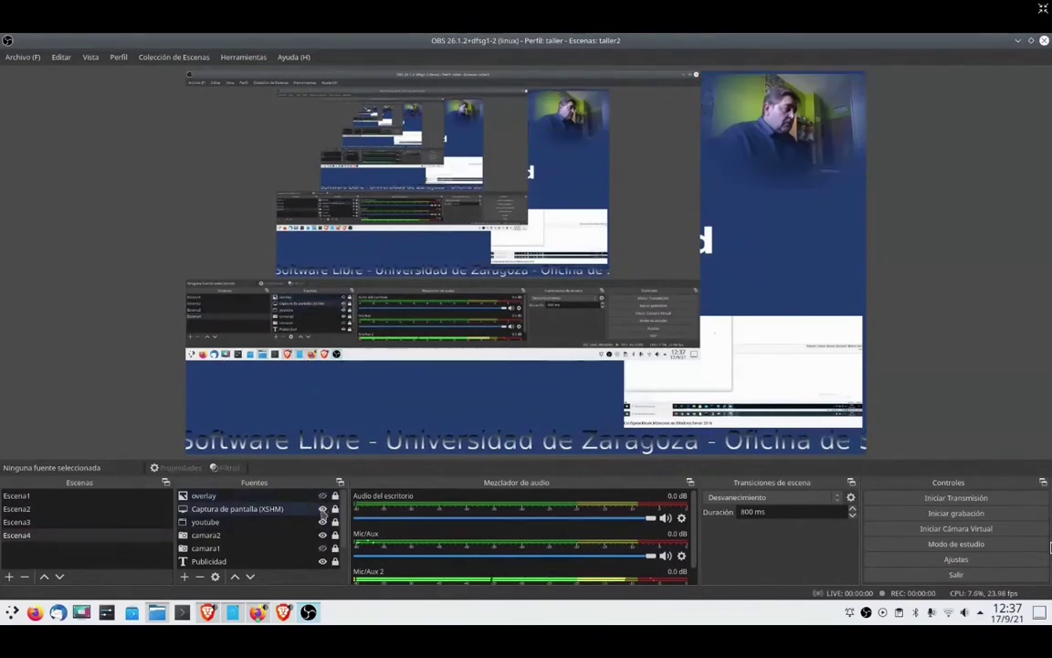
pyautogui.click(322, 509)
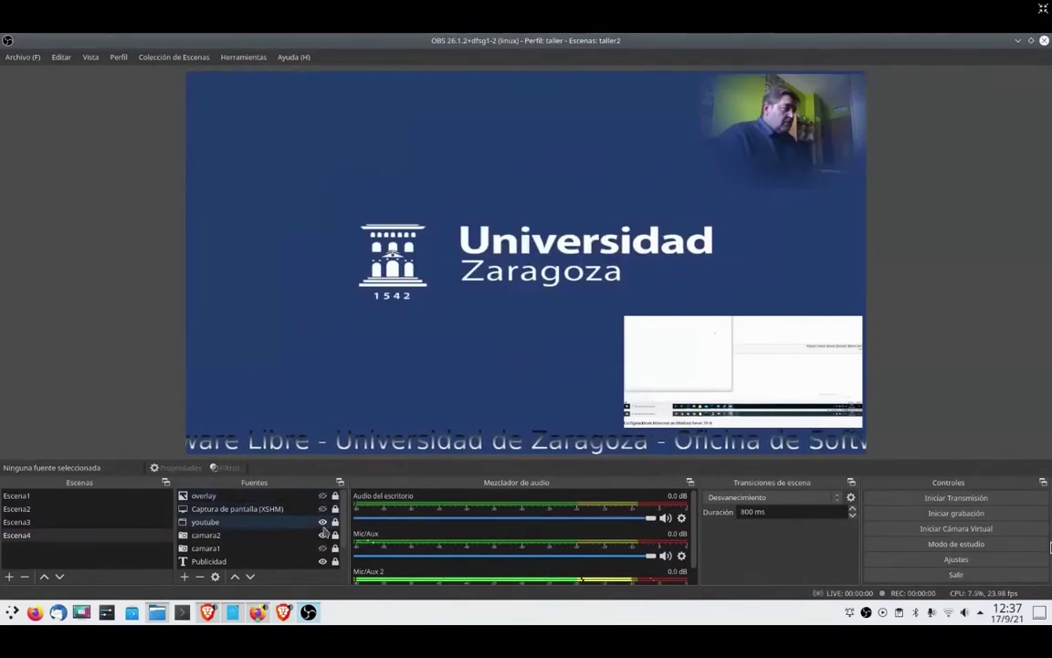
pyautogui.click(323, 522)
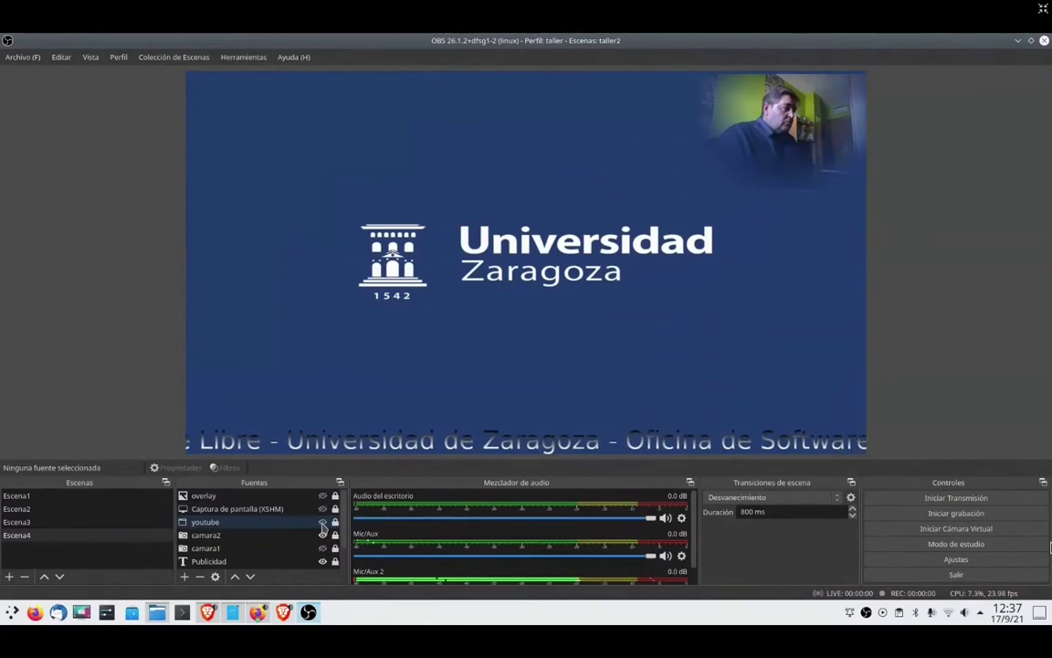
pyautogui.click(322, 523)
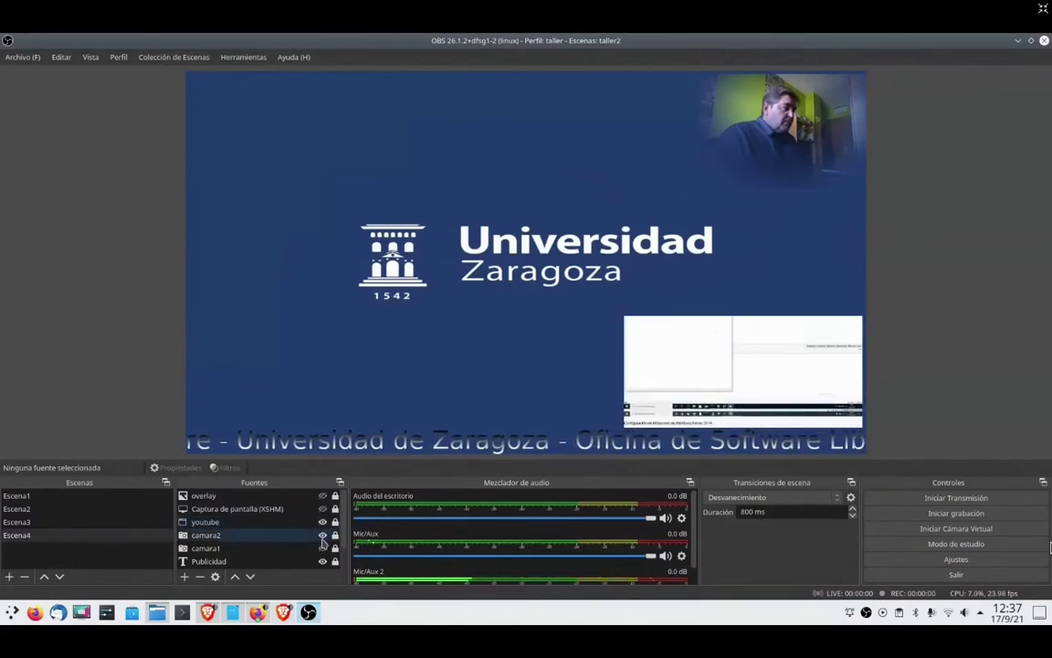
pyautogui.click(323, 538)
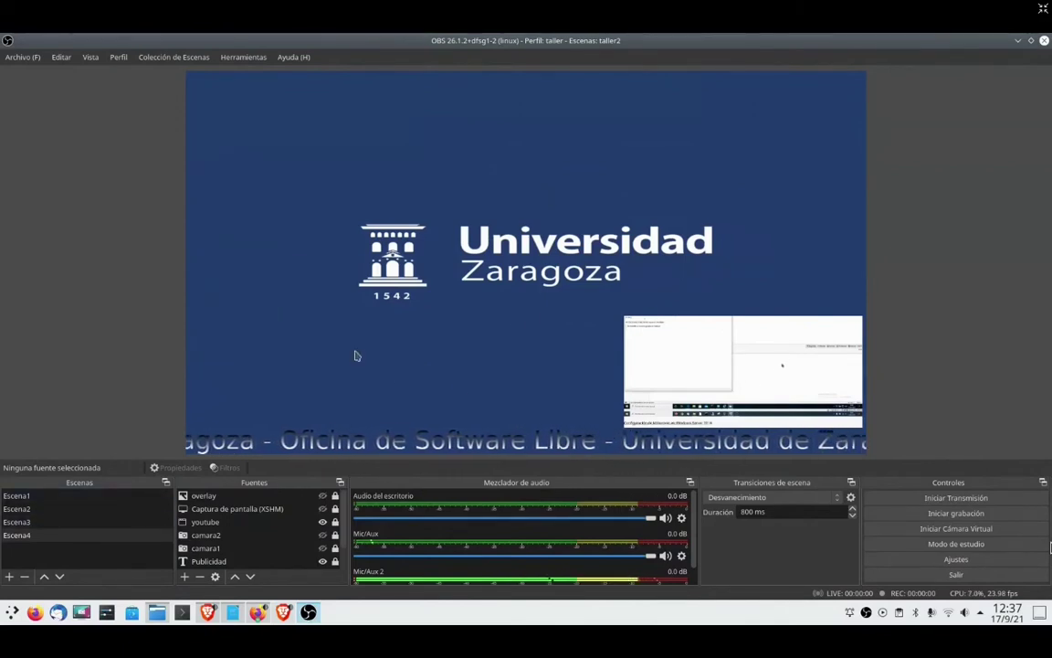
# - Preview Escena1 and Escena4, ending back on Escena3
pyautogui.click(36, 496)
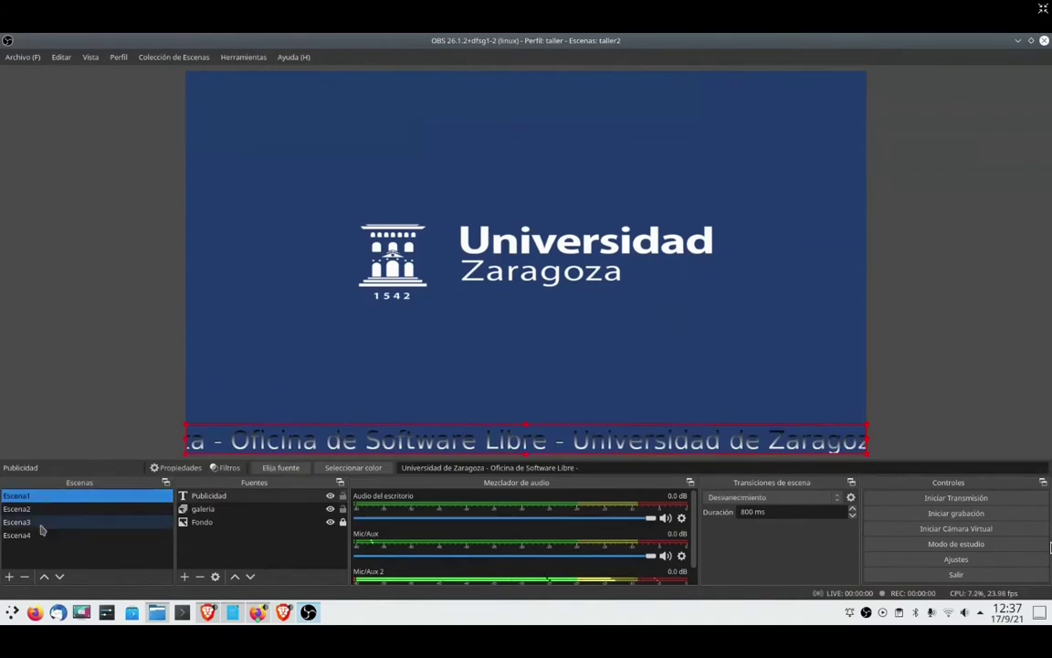
pyautogui.click(39, 536)
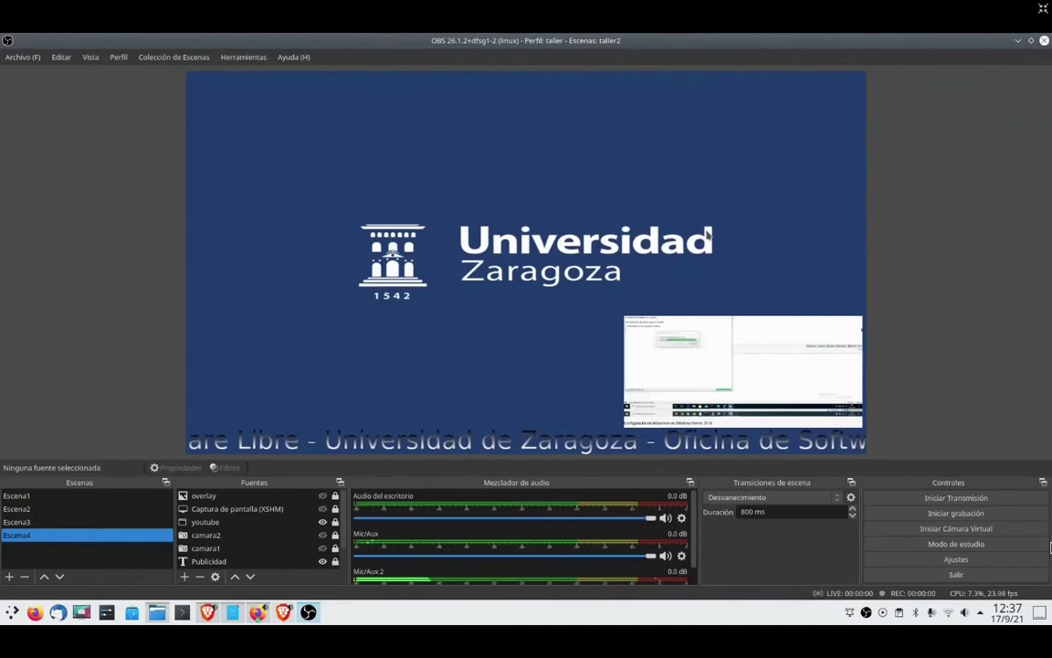
pyautogui.click(45, 522)
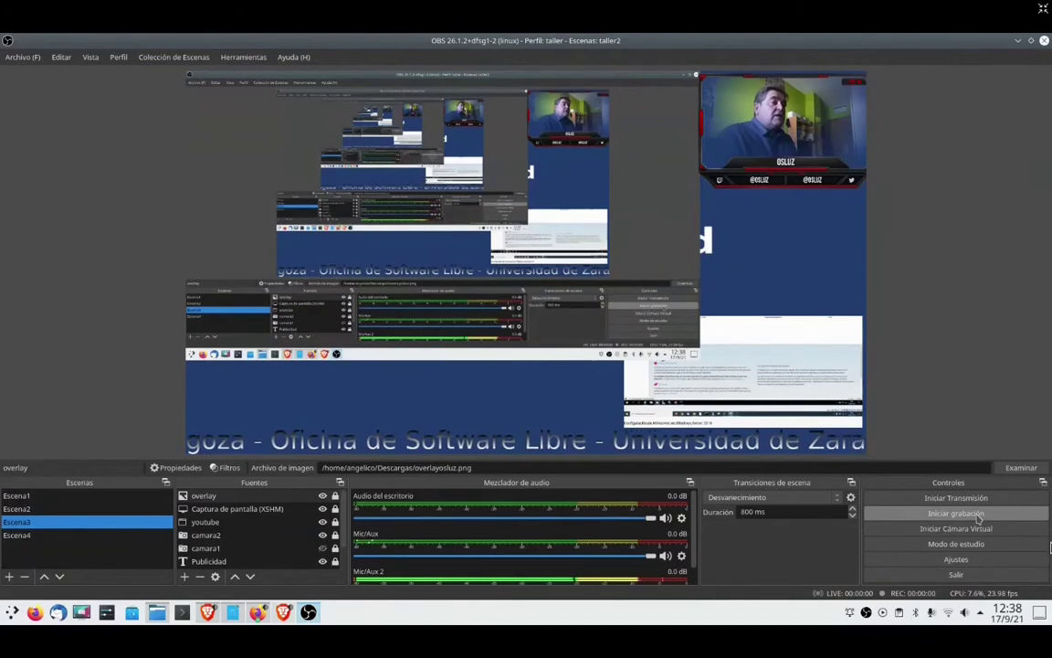
# - Start recording Escena3, then check the Salida settings page and cancel
pyautogui.click(979, 517)
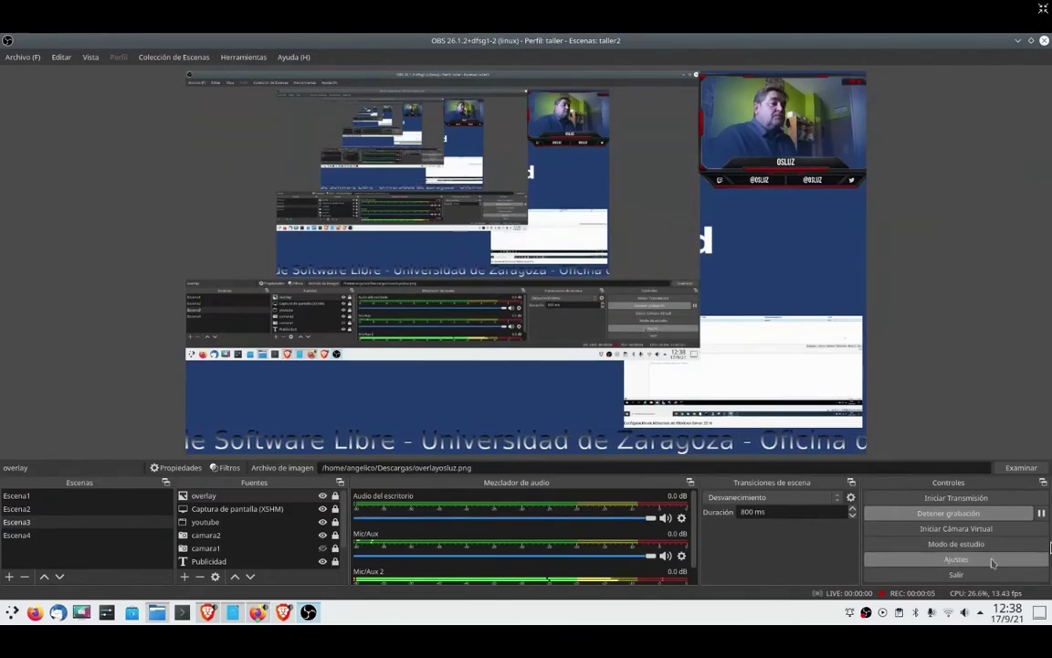
pyautogui.click(993, 559)
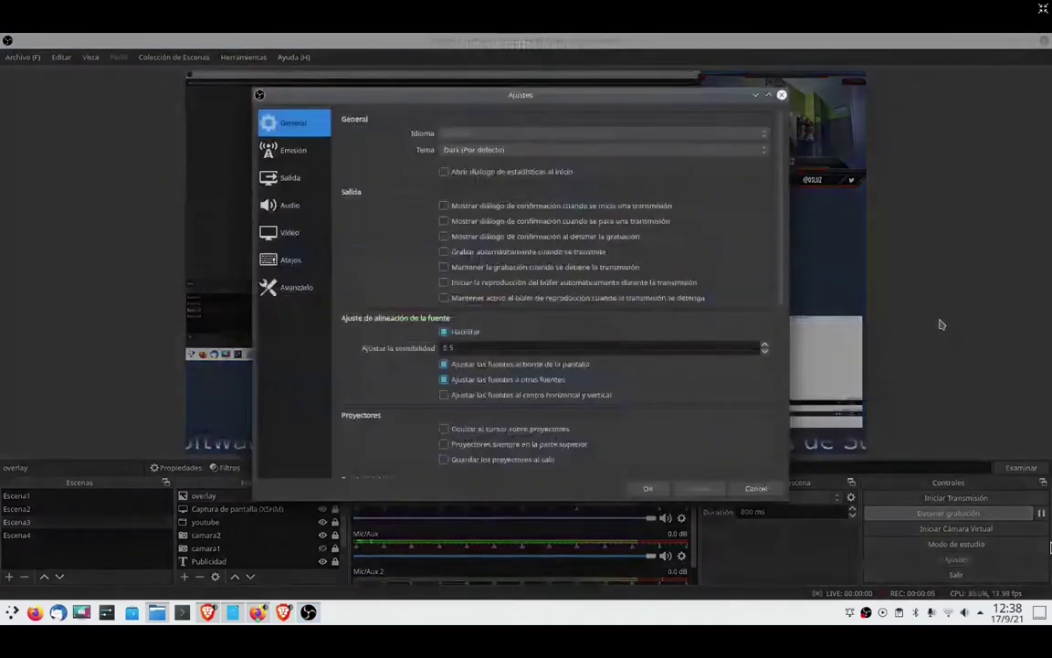
pyautogui.click(297, 180)
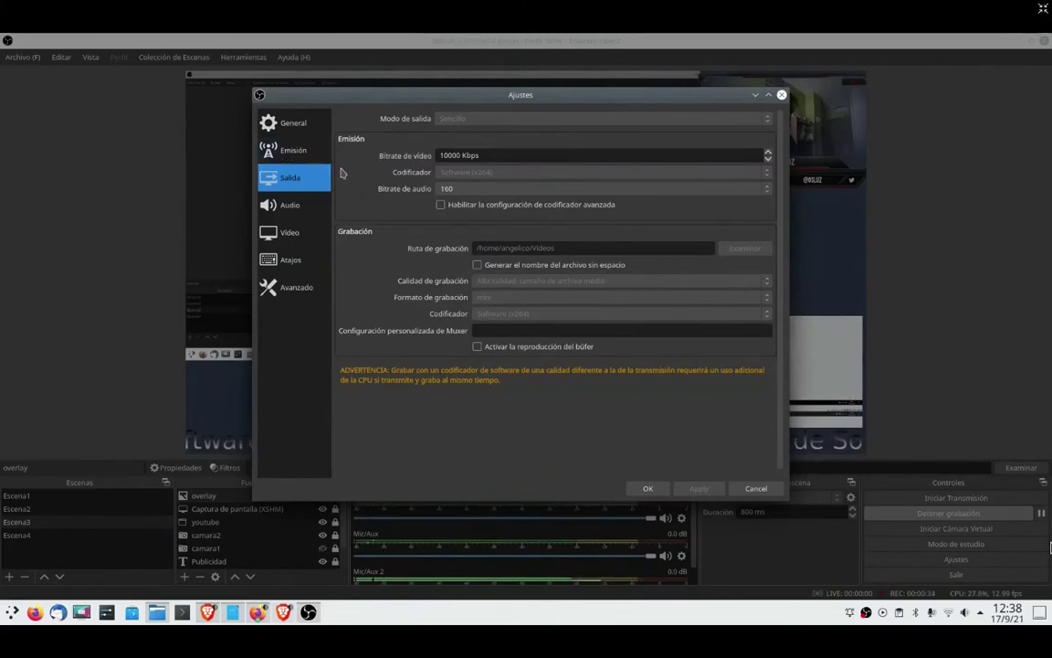
pyautogui.click(754, 488)
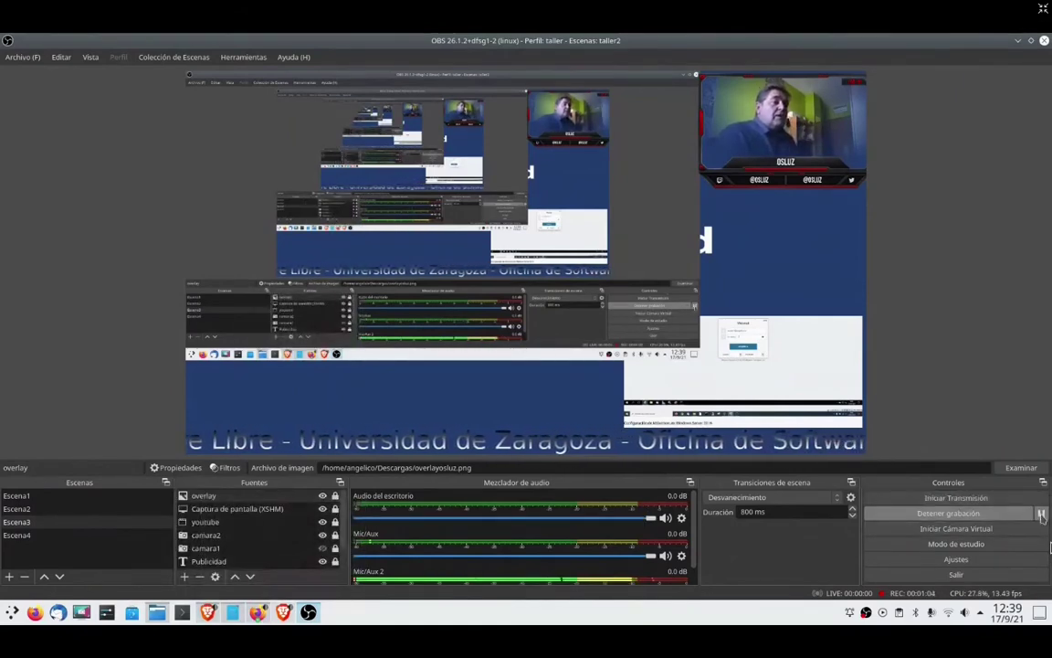
# - Pause, resume, then stop the recording
pyautogui.click(1042, 514)
pyautogui.click(1041, 514)
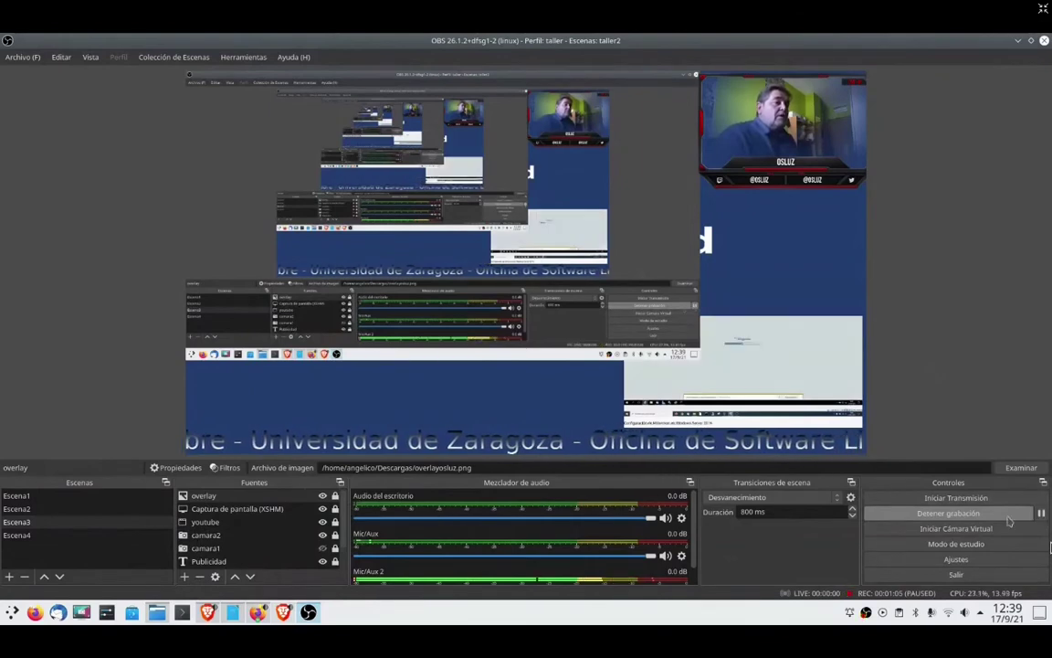
pyautogui.click(1002, 514)
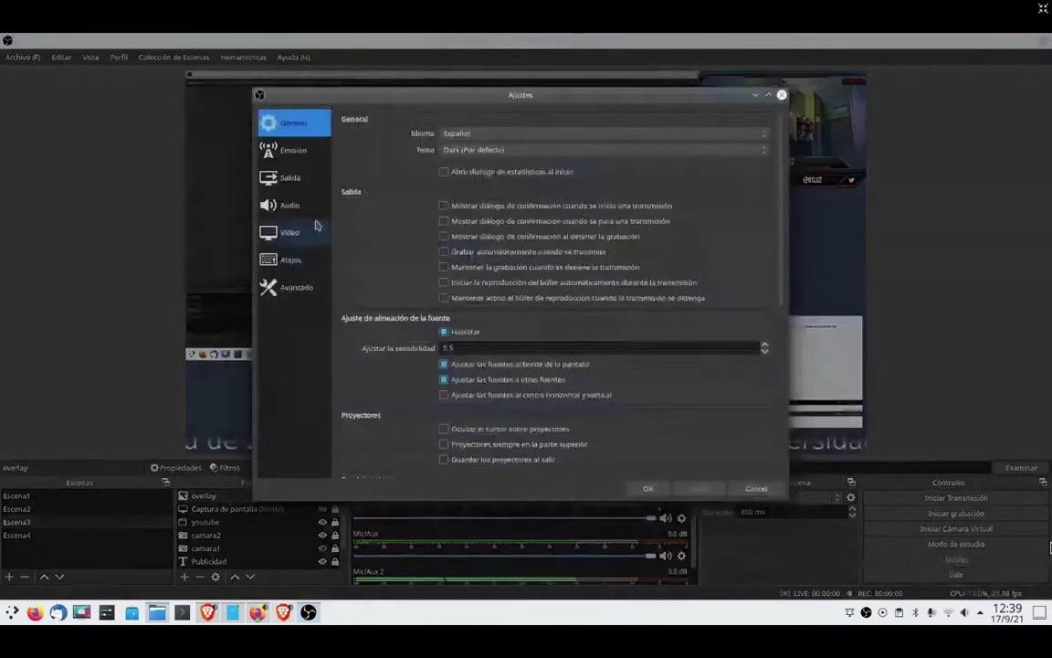
# - Check the Salida settings page, cancel, and bring up Dolphin
pyautogui.click(292, 180)
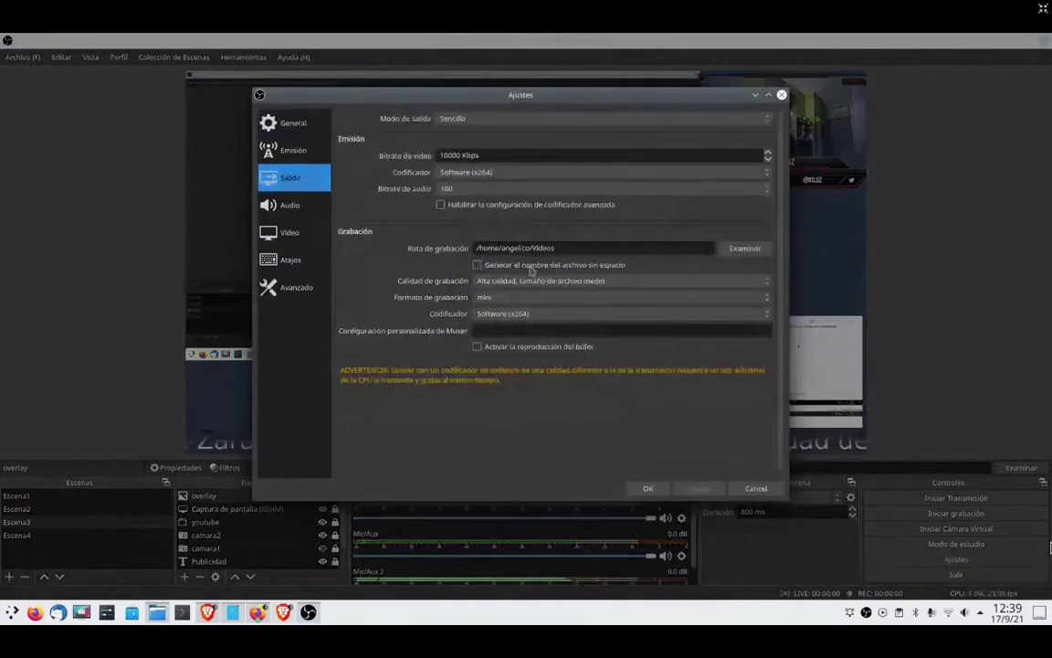
pyautogui.click(755, 488)
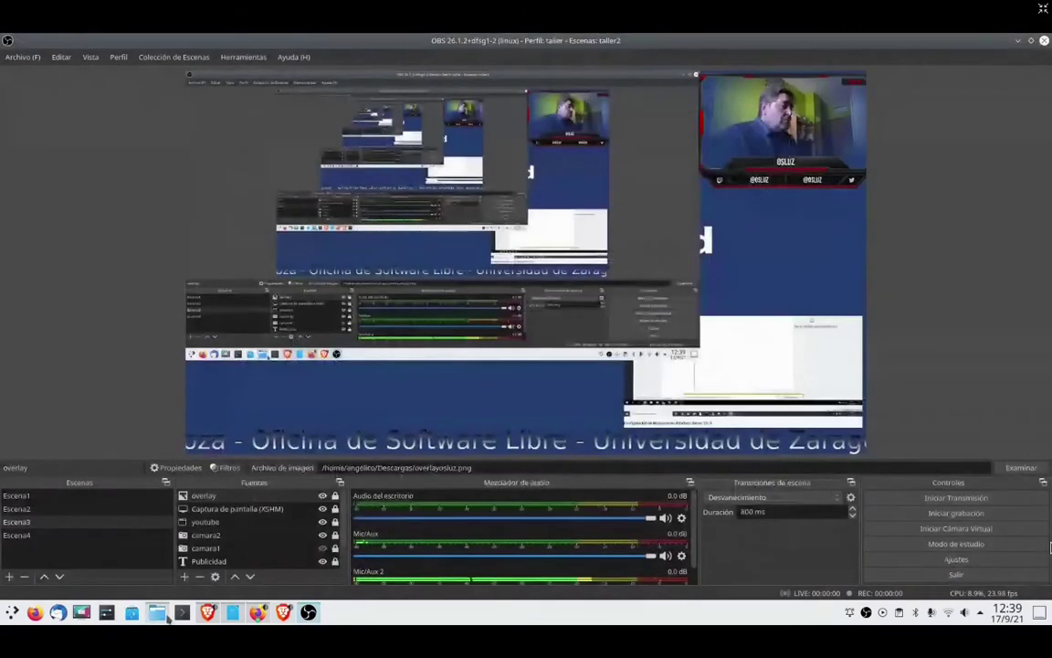
pyautogui.click(161, 614)
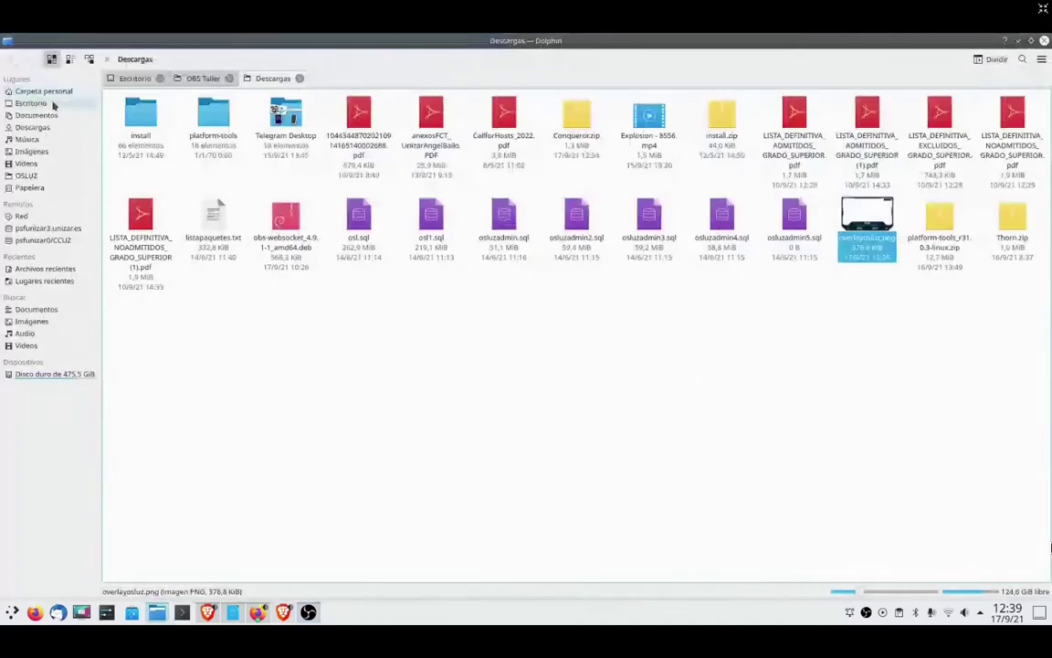
pyautogui.click(27, 164)
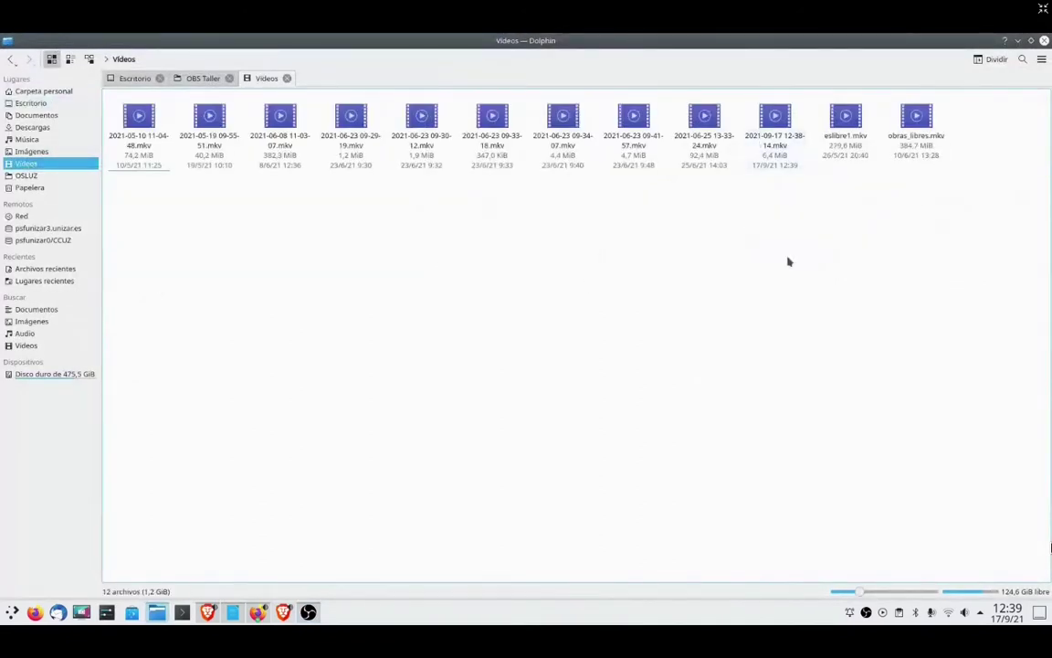
pyautogui.doubleClick(775, 119)
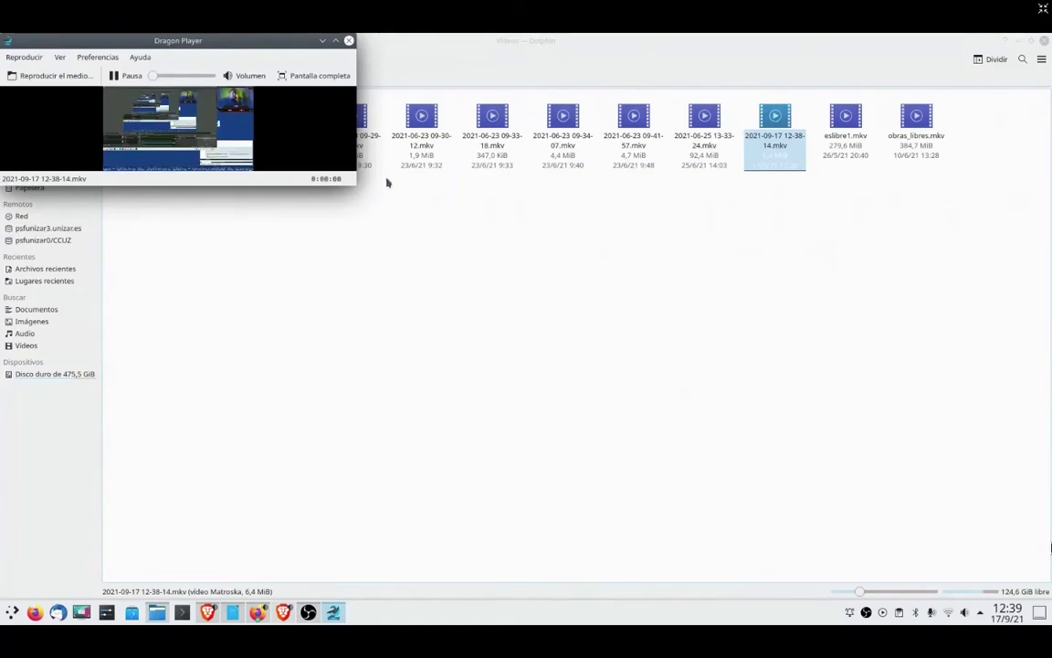
pyautogui.click(336, 41)
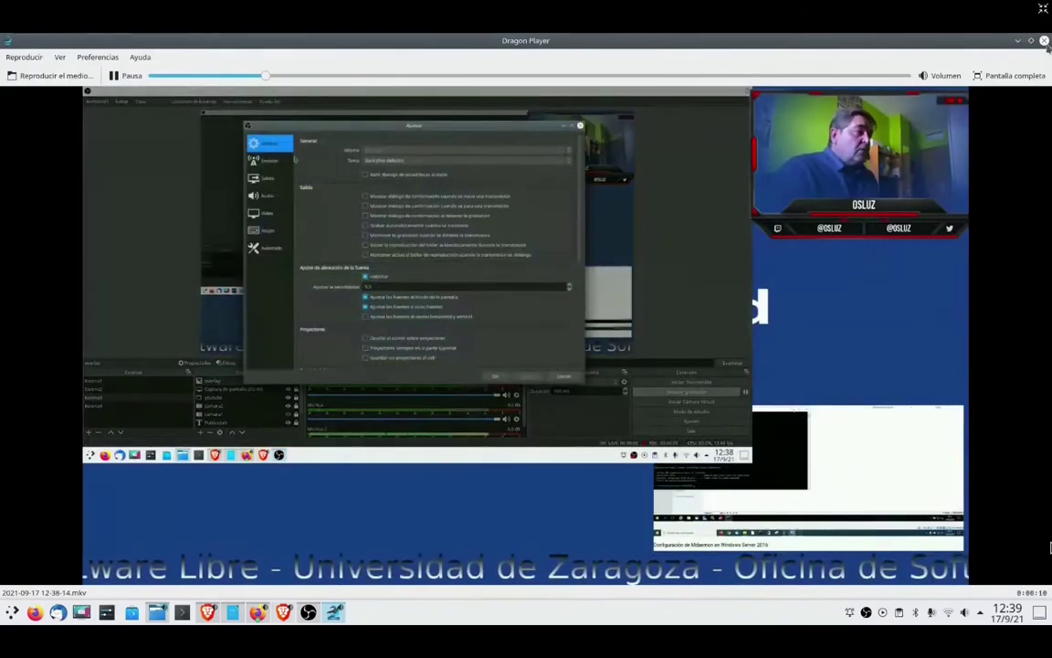
pyautogui.click(1045, 41)
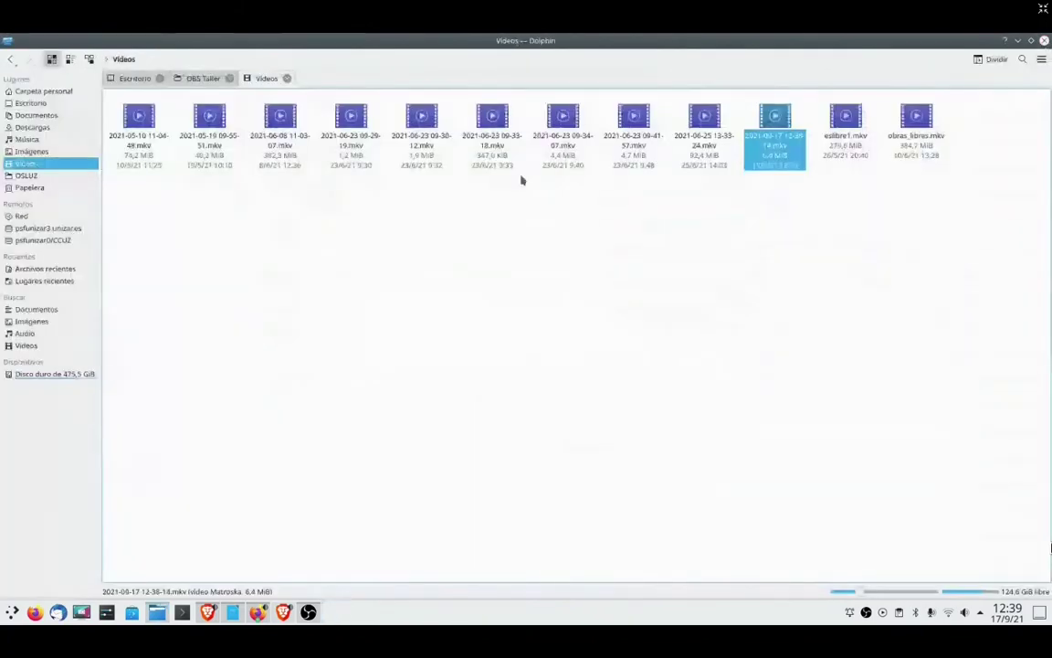
# - Close Dolphin, start the OBS virtual camera, and bring BigBlueButton's browser forward
pyautogui.click(1044, 41)
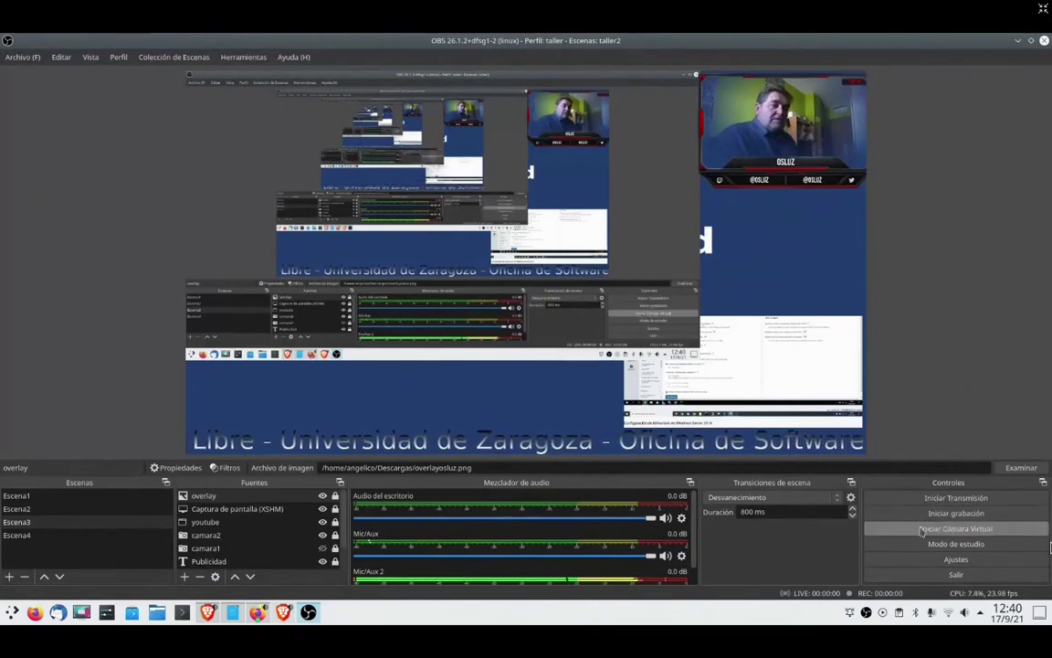
pyautogui.click(972, 536)
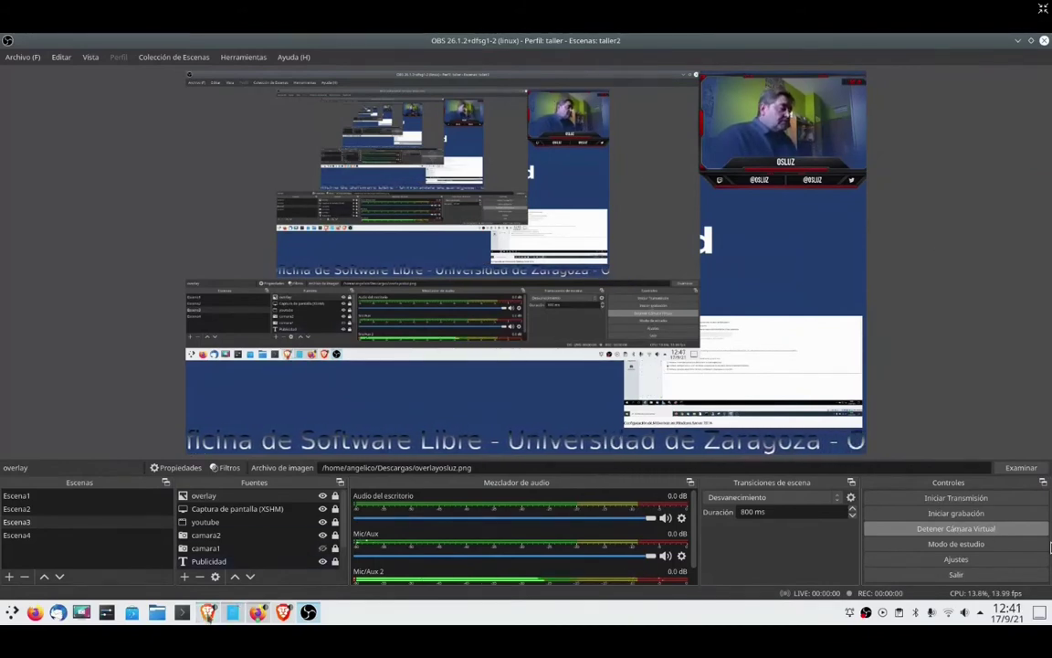
pyautogui.click(208, 612)
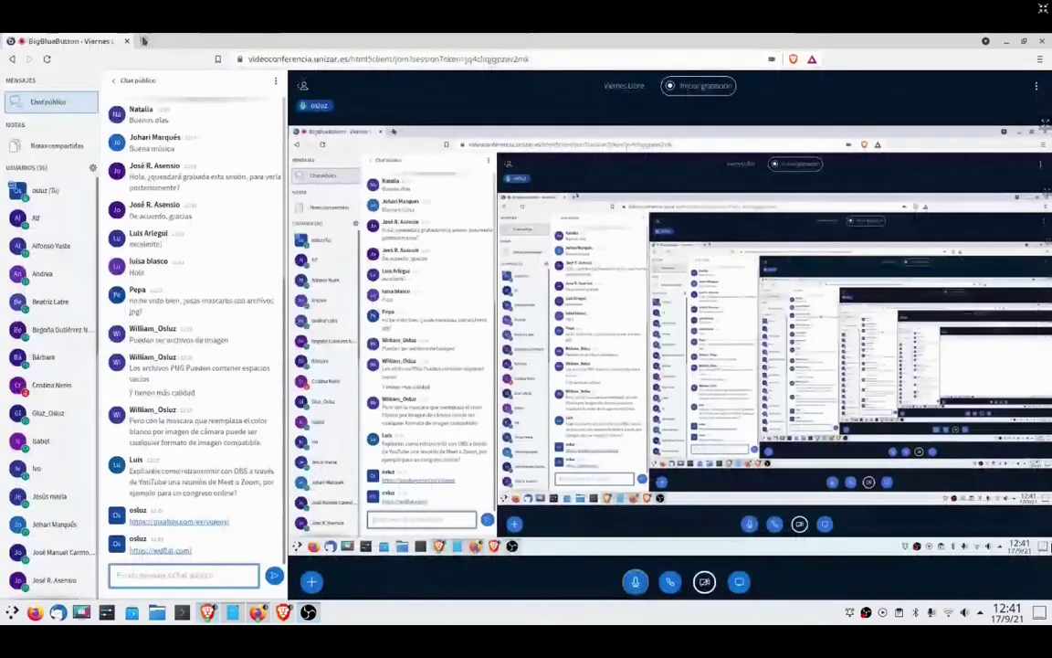
# - Start an instant Google Meet meeting in a new tab, allowing camera, microphone and notifications
pyautogui.hotkey('ctrl', 't')
pyautogui.write('mee')
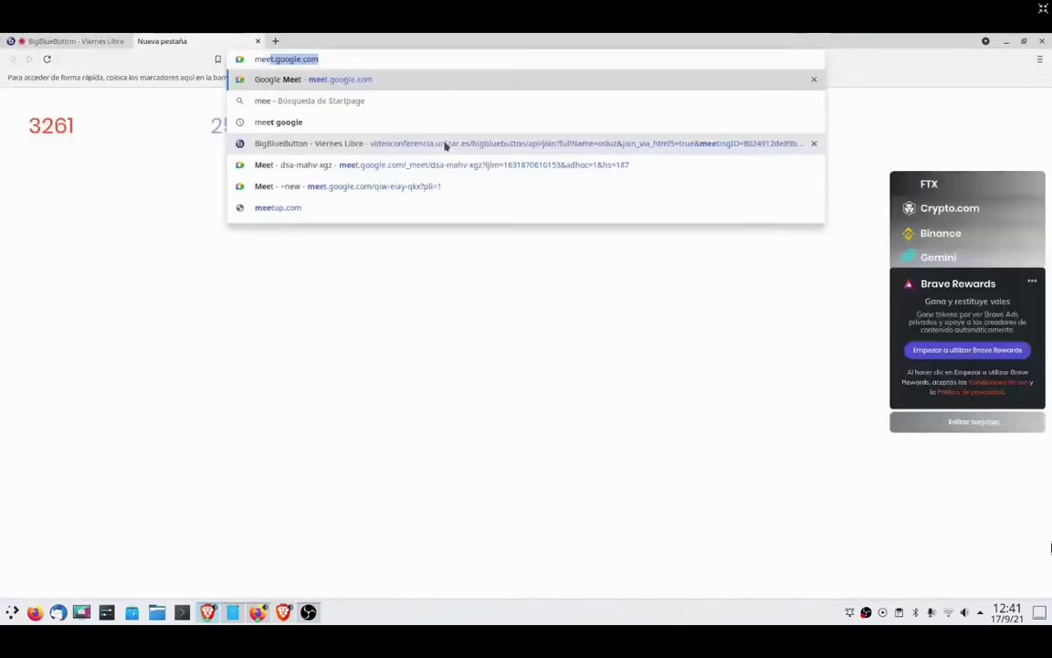
pyautogui.press('Return')
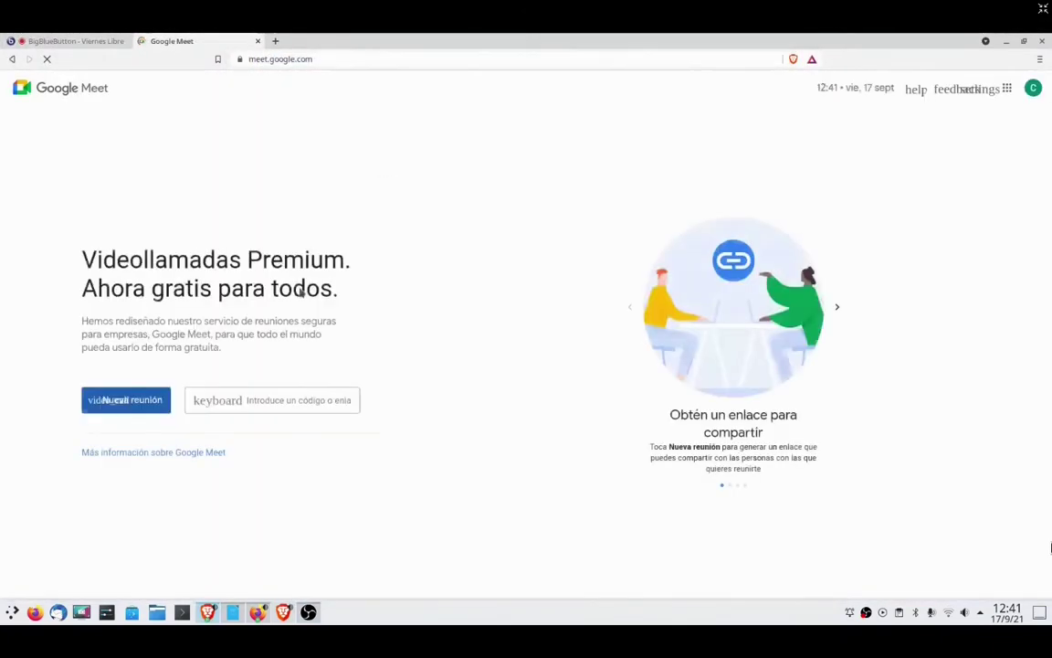
pyautogui.click(131, 404)
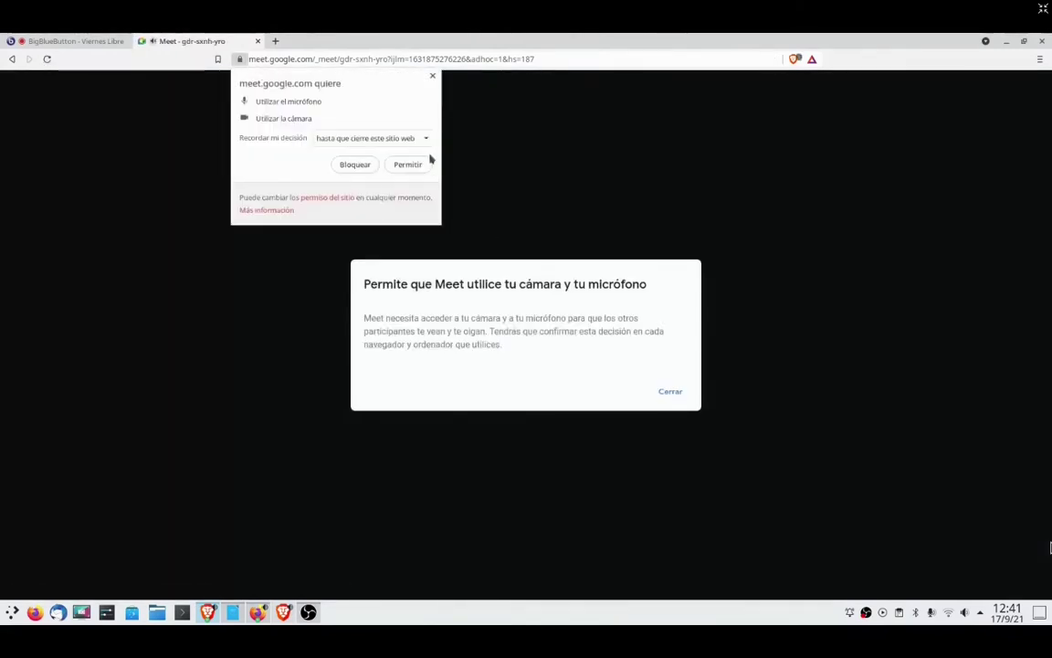
pyautogui.click(416, 166)
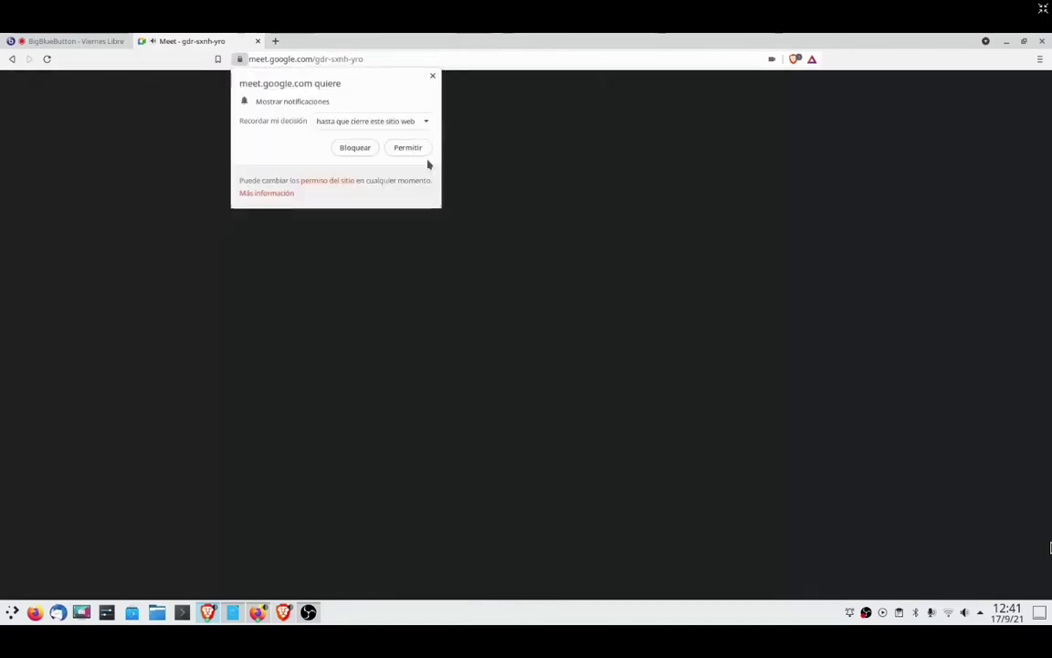
pyautogui.click(409, 151)
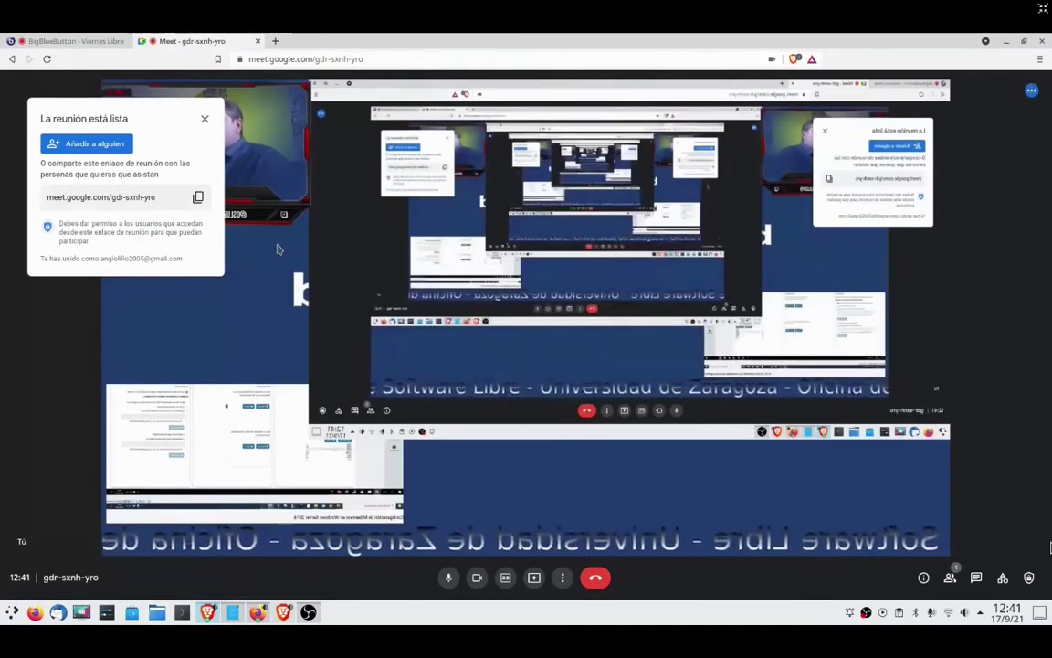
# - Copy the Meet link and post it in the BigBlueButton public chat
pyautogui.click(197, 196)
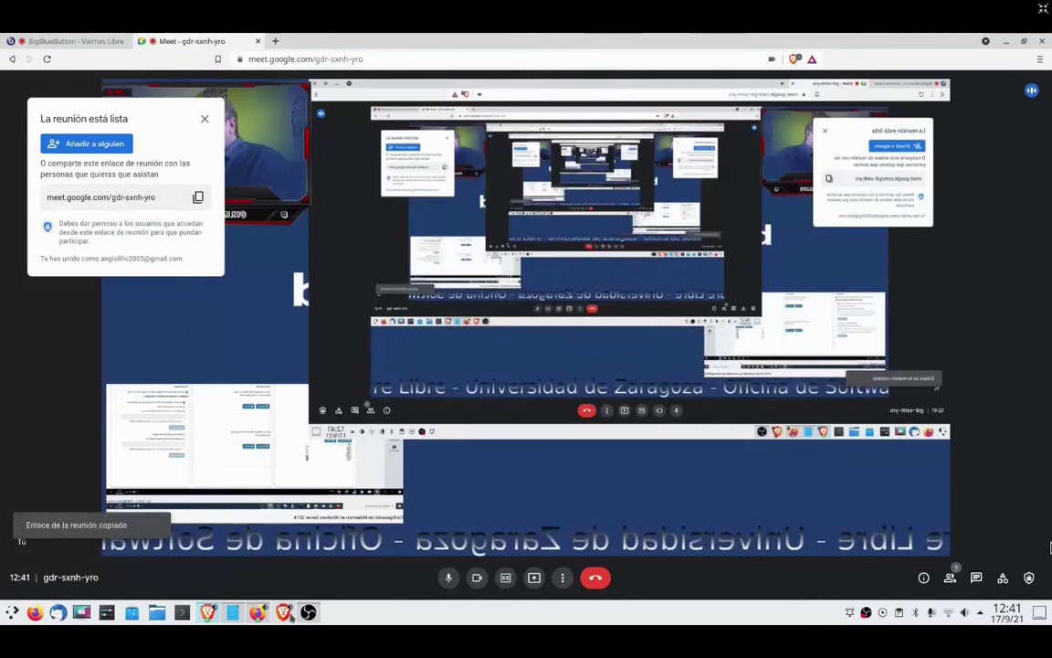
pyautogui.hotkey('alt', 'Tab')
pyautogui.hotkey('alt', 'Tab')
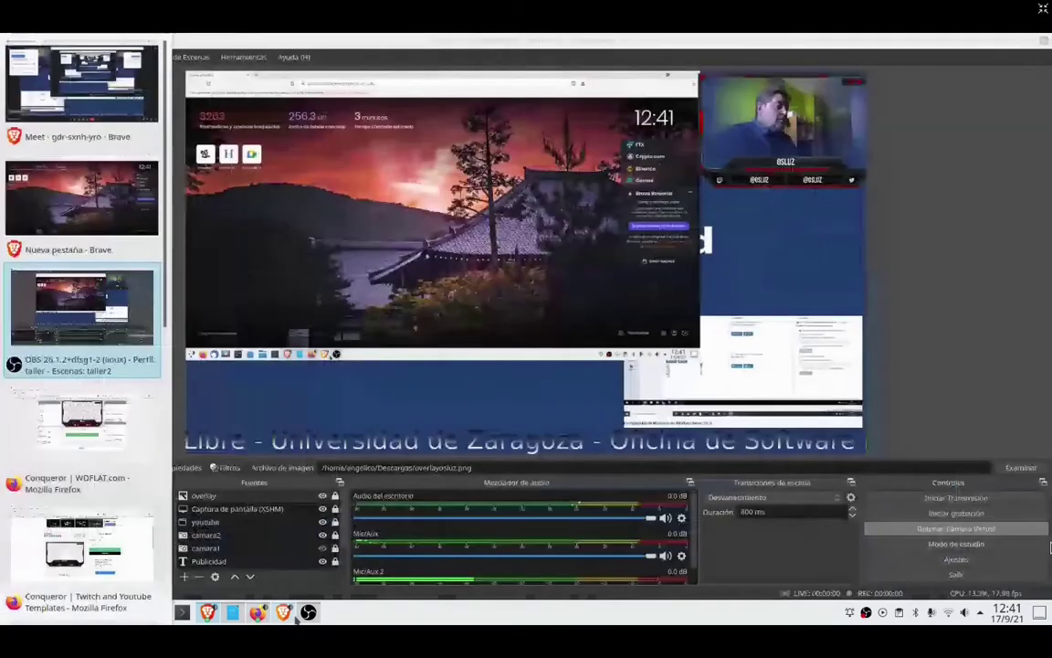
pyautogui.hotkey('alt', 'Tab')
pyautogui.hotkey('alt', 'Tab')
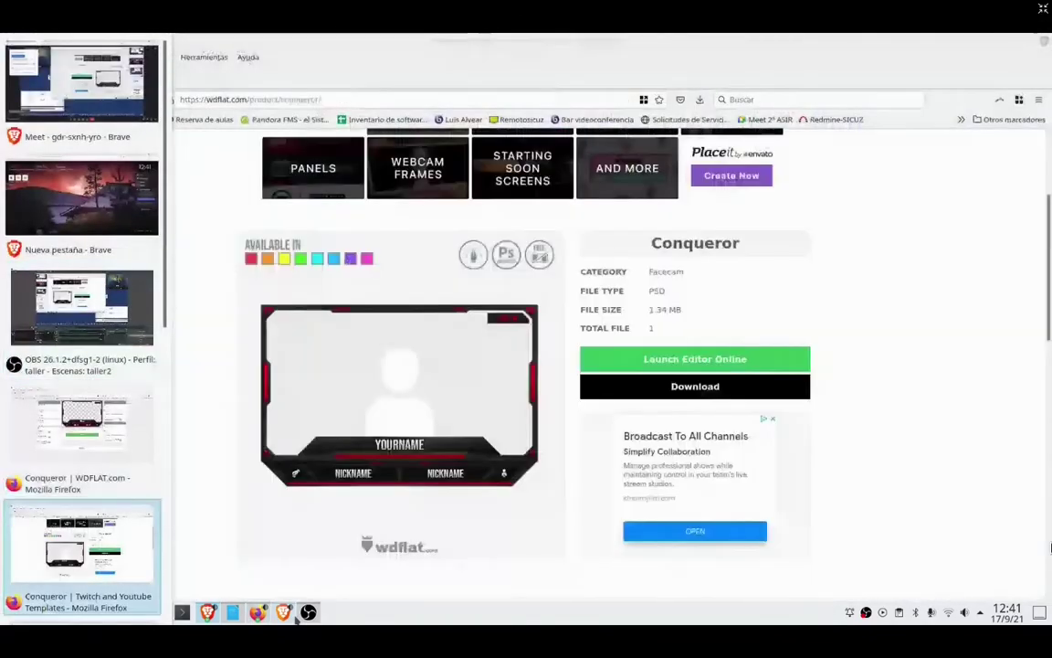
pyautogui.hotkey('alt', 'Tab')
pyautogui.hotkey('alt', 'Tab')
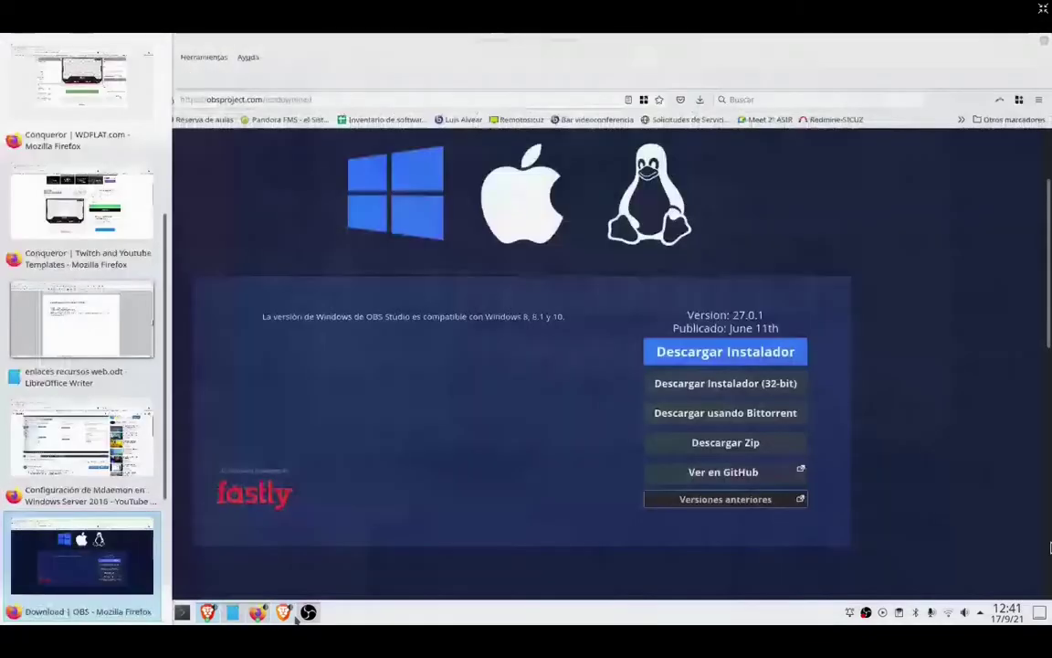
pyautogui.hotkey('alt', 'Tab')
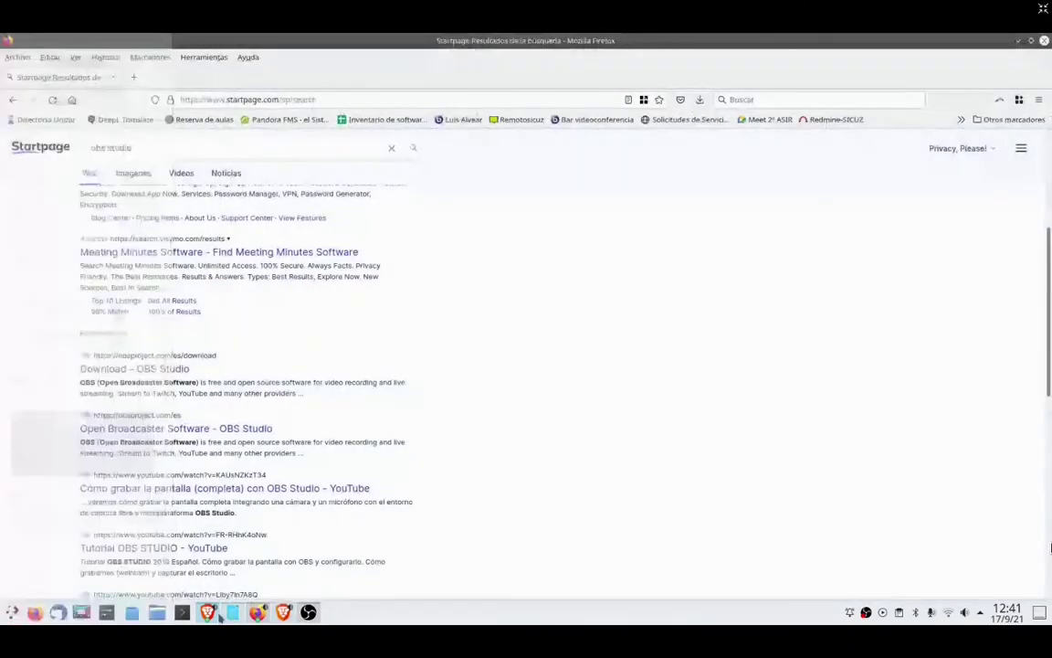
pyautogui.click(209, 612)
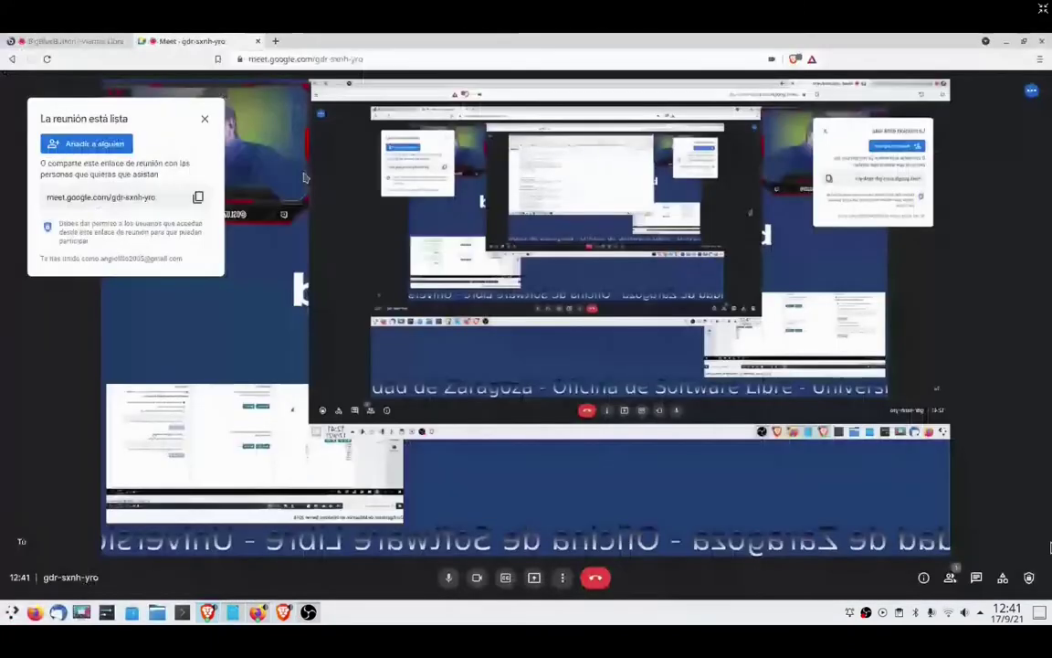
pyautogui.hotkey('ctrl', 'shift', 'Tab')
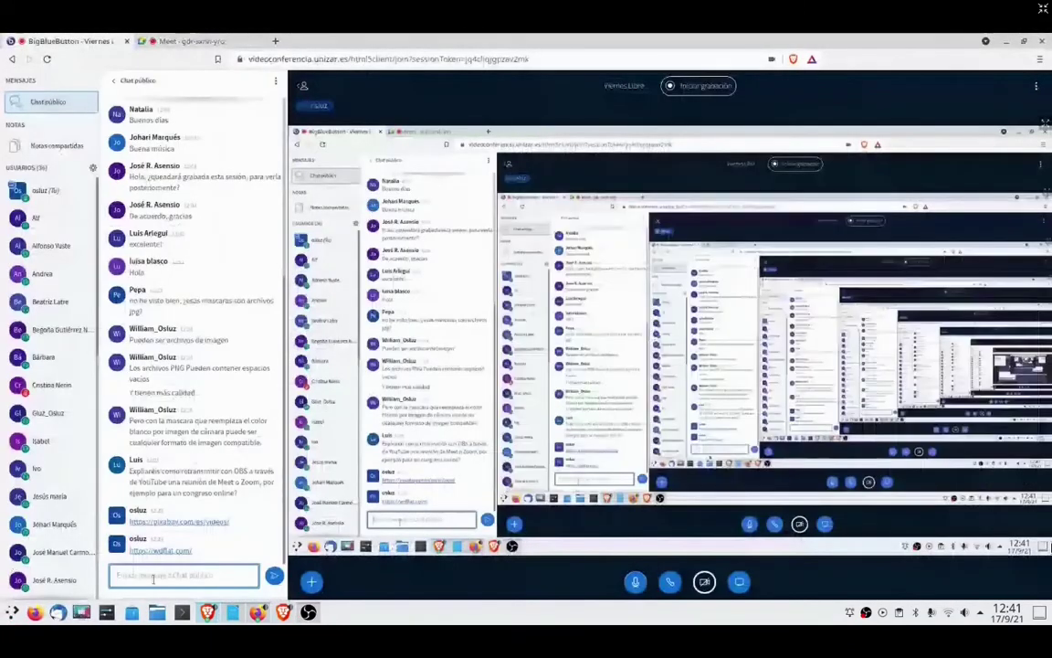
pyautogui.click(152, 577)
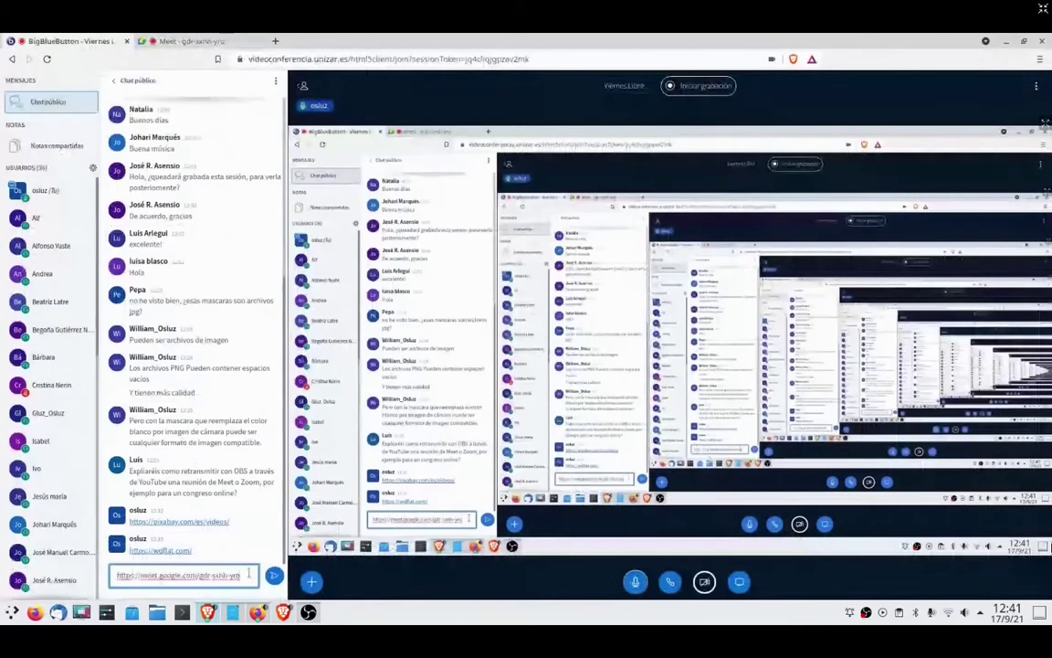
pyautogui.click(273, 575)
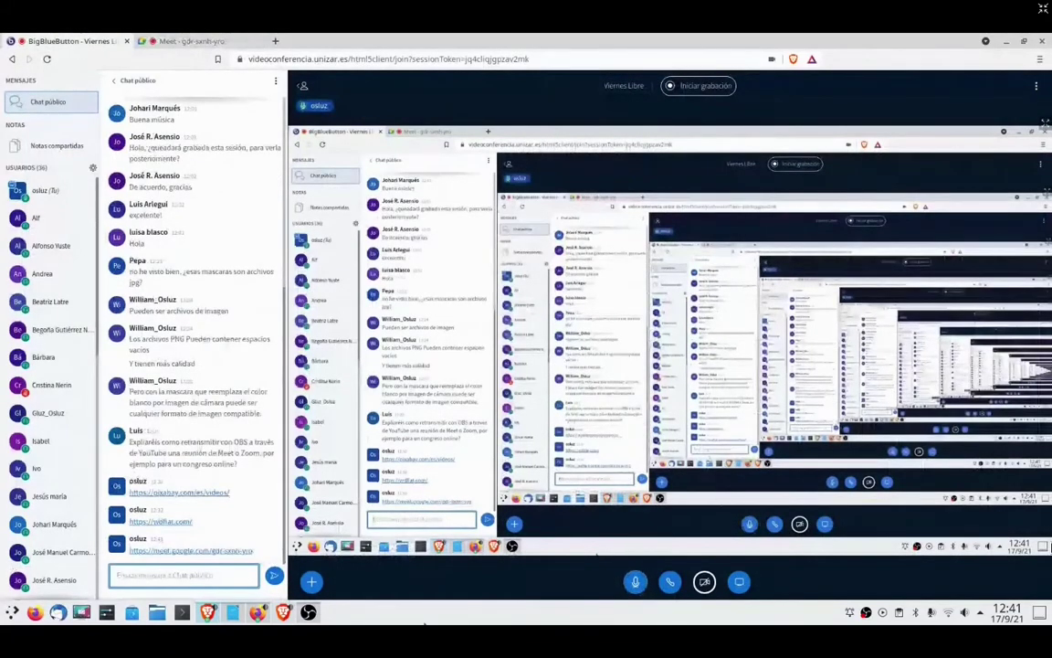
# - Switch the OBS output to the Escena1 scene
pyautogui.hotkey('alt', 'Tab')
pyautogui.hotkey('alt', 'Tab')
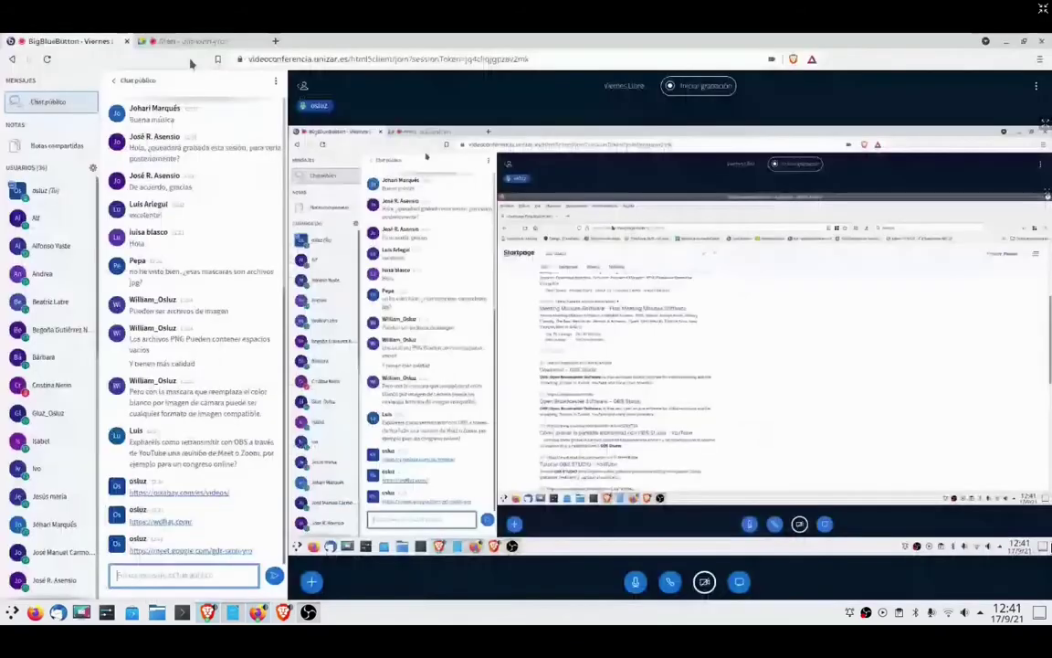
pyautogui.click(183, 41)
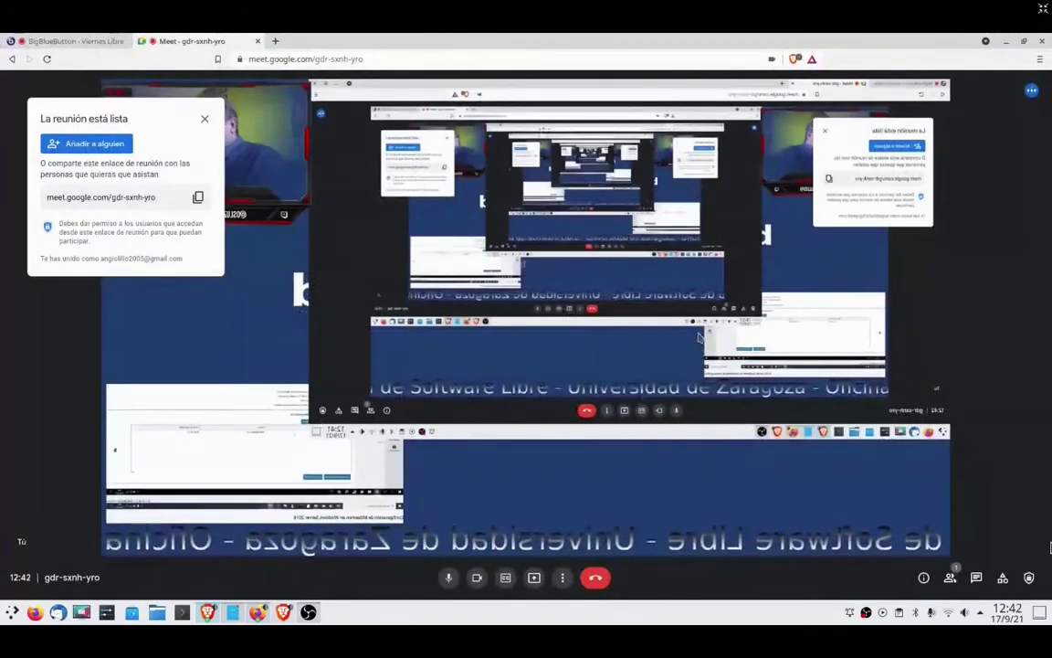
pyautogui.hotkey('alt', 'Tab')
pyautogui.hotkey('alt', 'Tab')
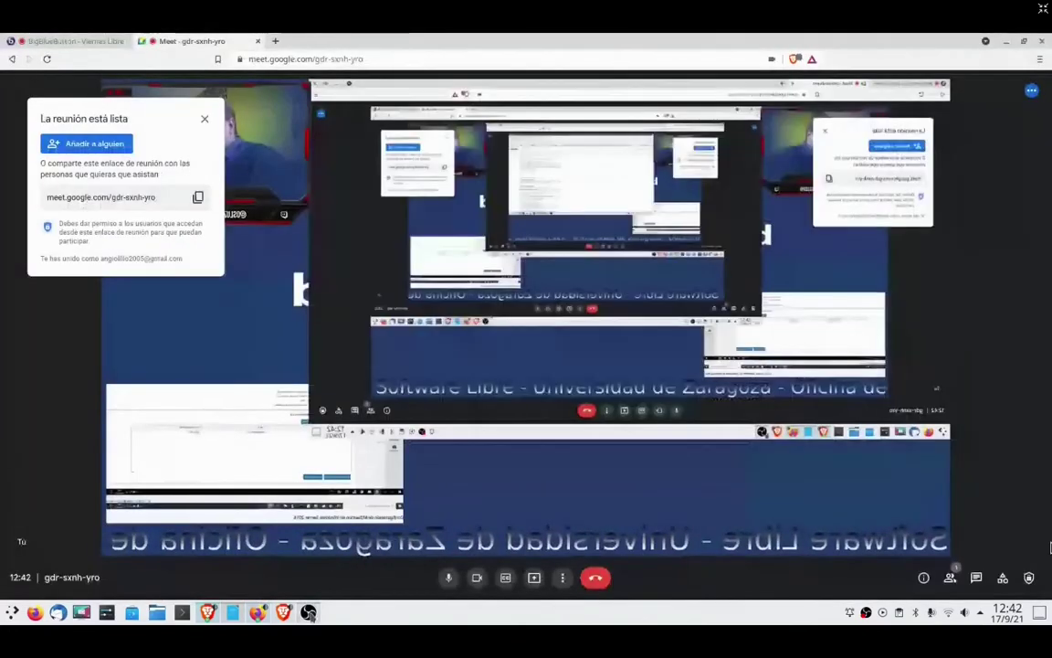
pyautogui.hotkey('alt', 'Tab')
pyautogui.click(60, 495)
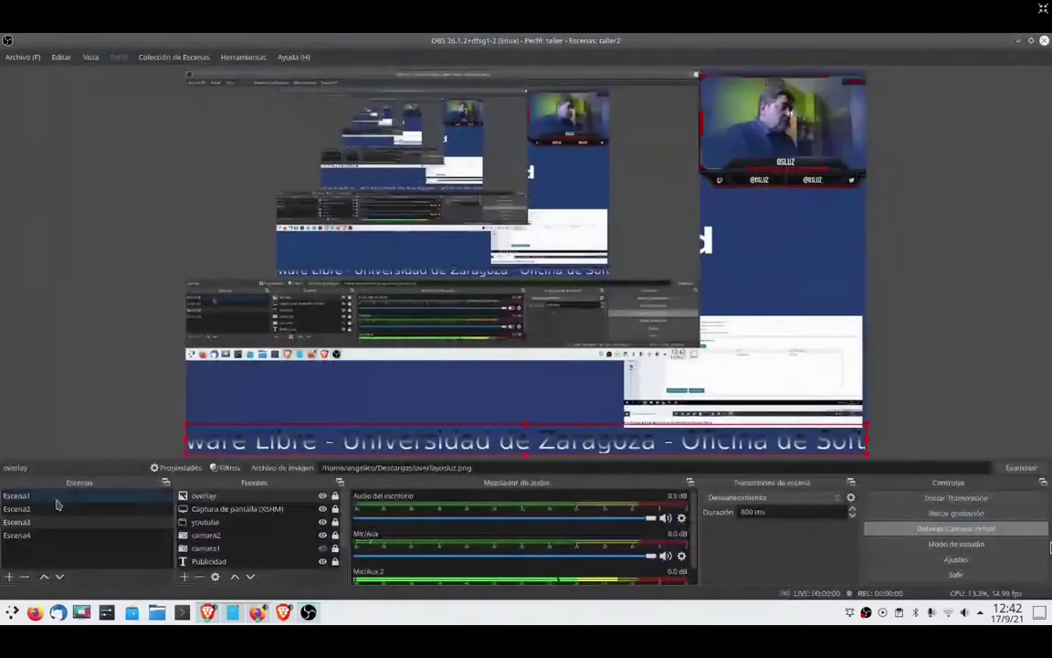
# - Admit the waiting participant into the Meet call, then switch OBS to Escena2
pyautogui.hotkey('alt', 'Tab')
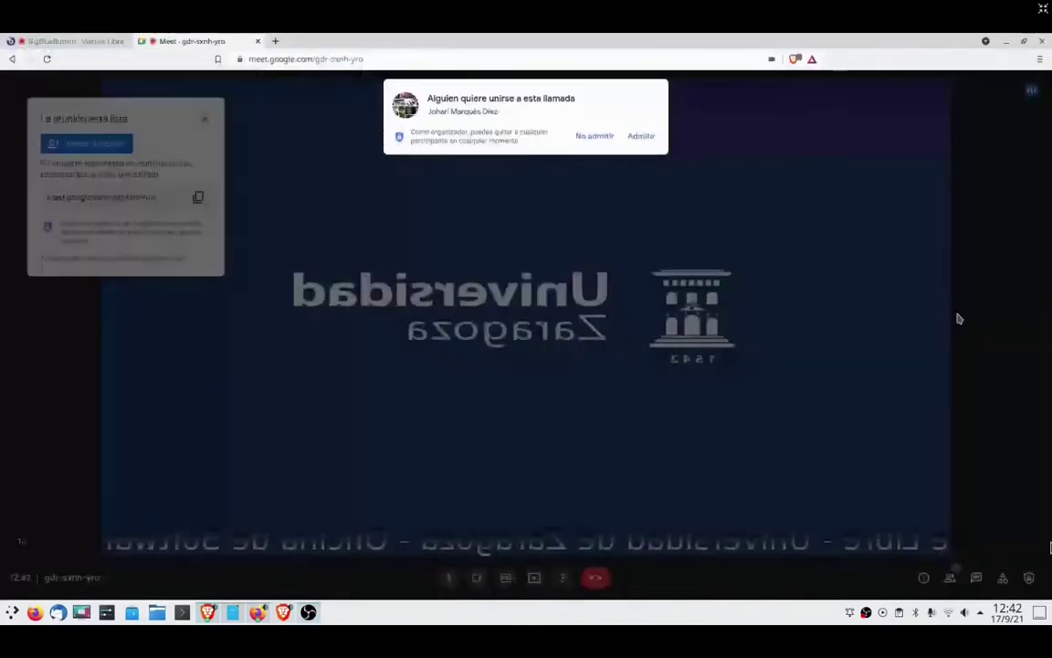
pyautogui.click(642, 137)
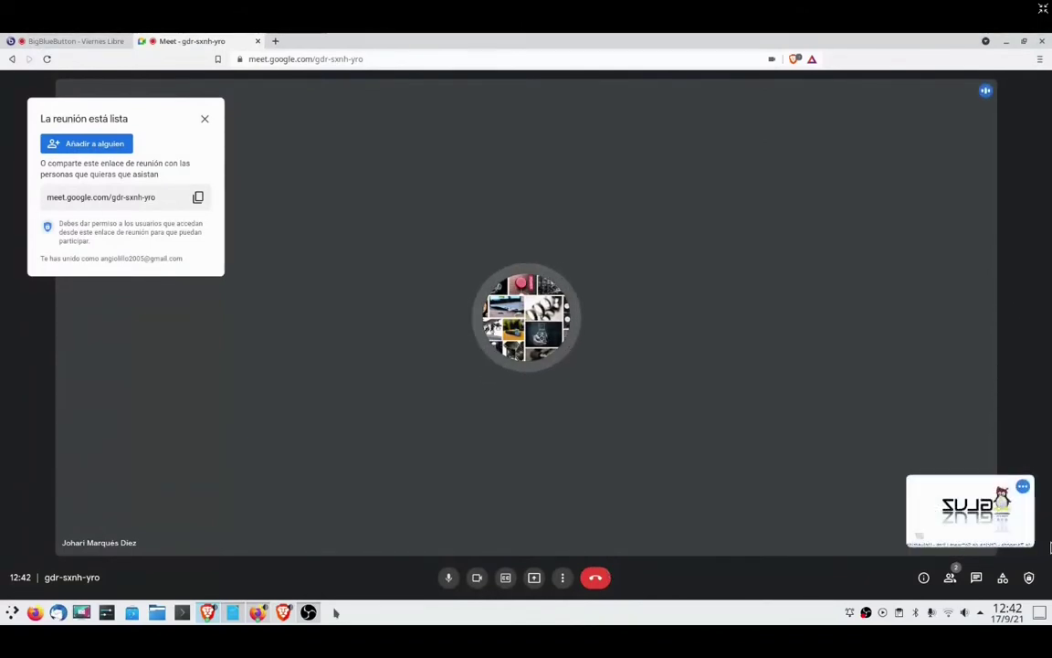
pyautogui.hotkey('alt', 'Tab')
pyautogui.click(42, 509)
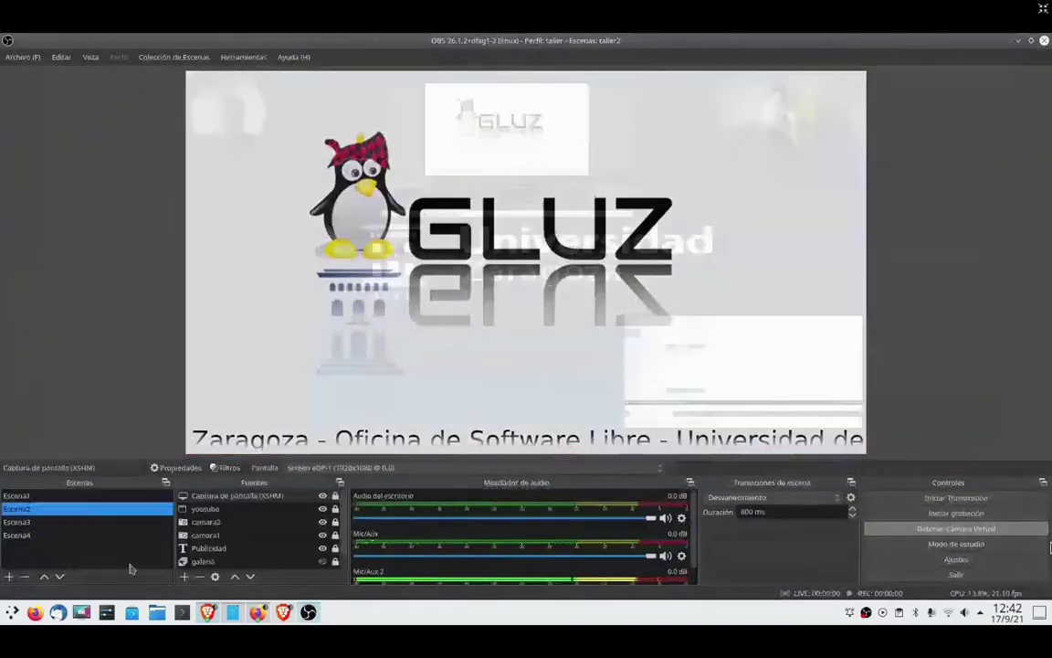
pyautogui.hotkey('alt', 'Tab')
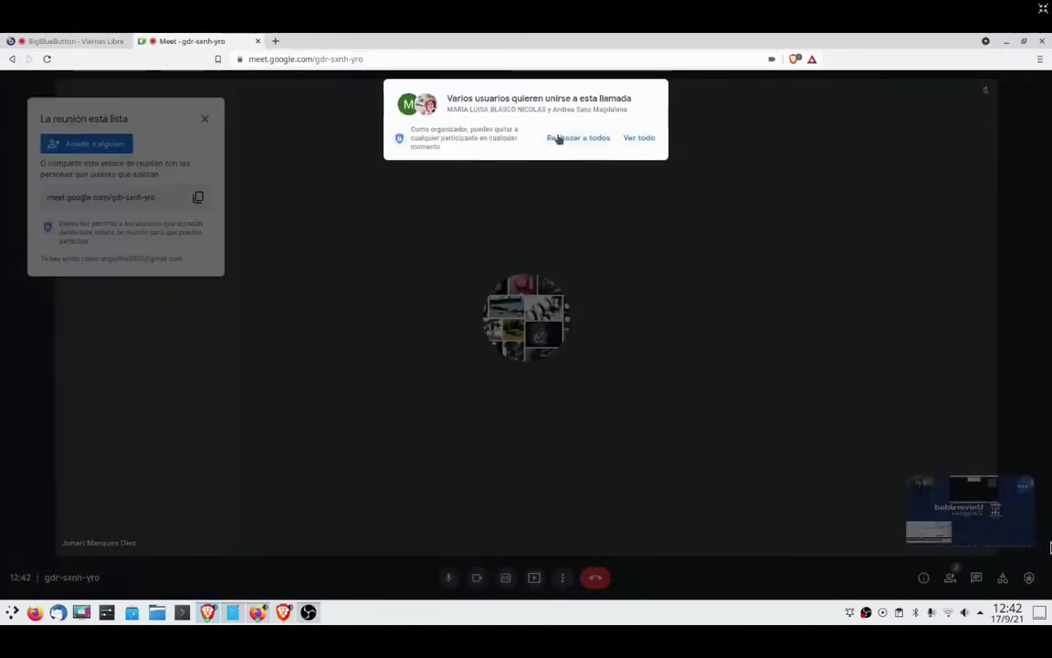
# - Admit the waiting participants into the Meet call one by one
pyautogui.click(640, 138)
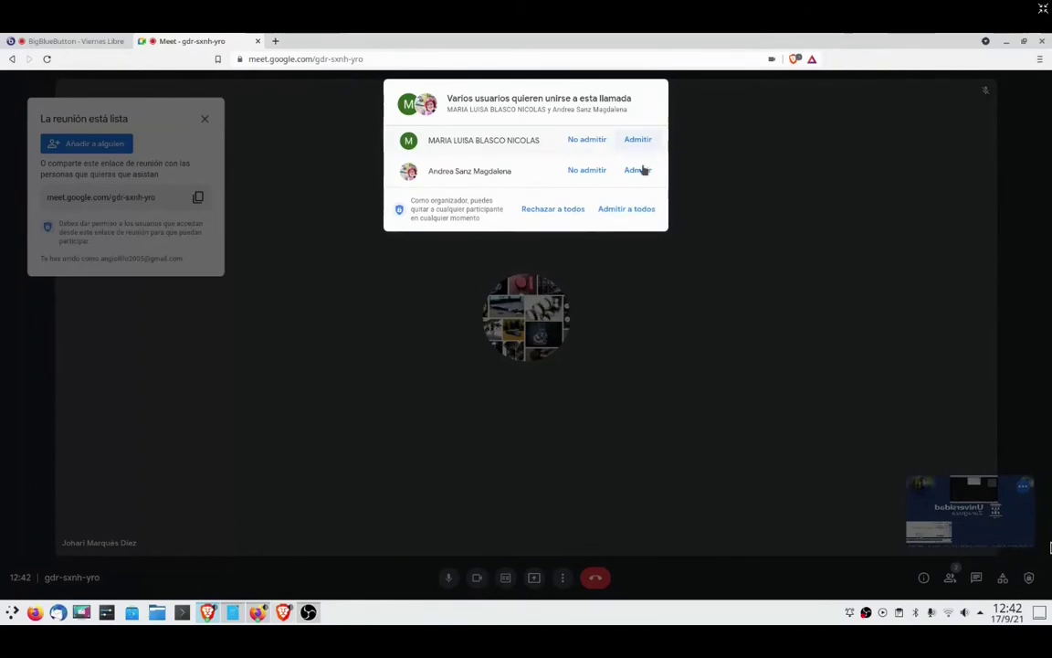
pyautogui.click(639, 142)
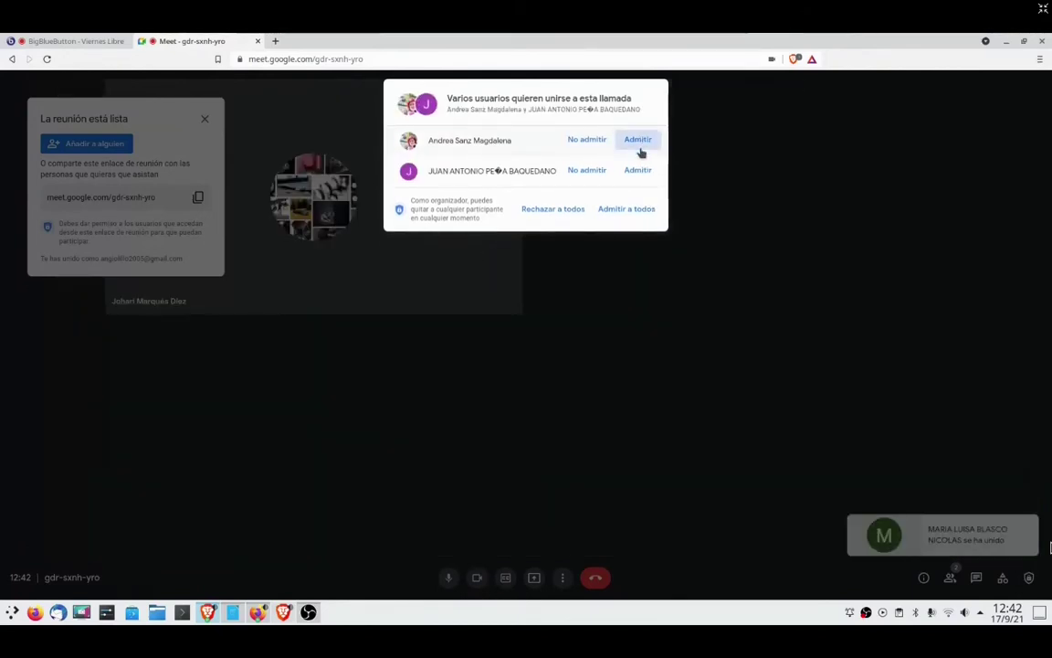
pyautogui.click(639, 142)
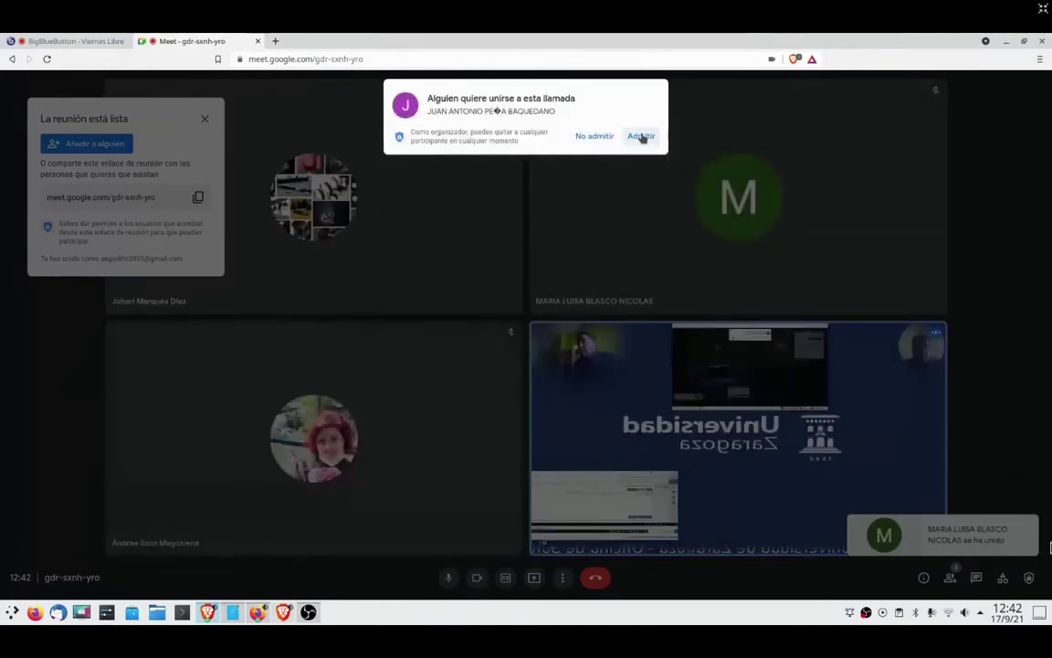
pyautogui.click(642, 137)
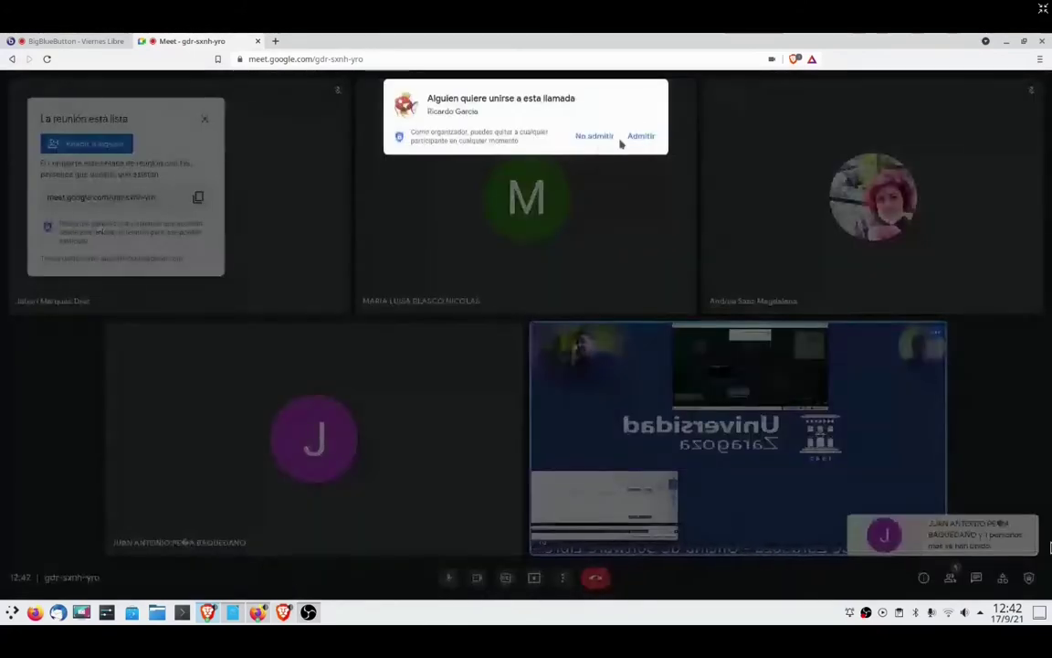
pyautogui.click(642, 136)
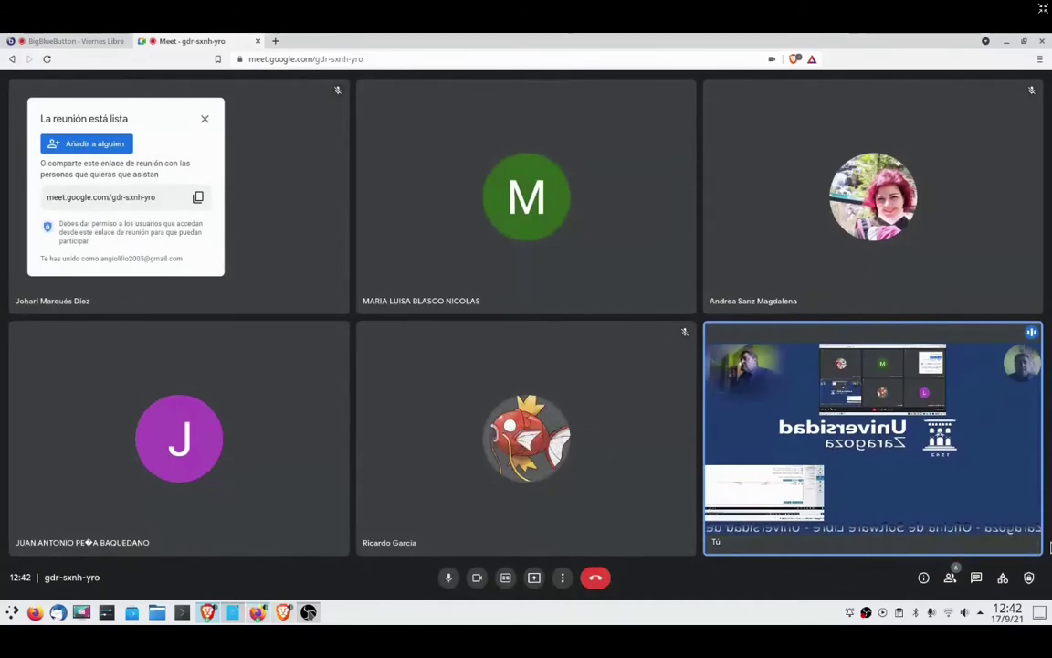
# - Switch OBS to Escena3, admit another participant, and minimize the browser
pyautogui.click(308, 612)
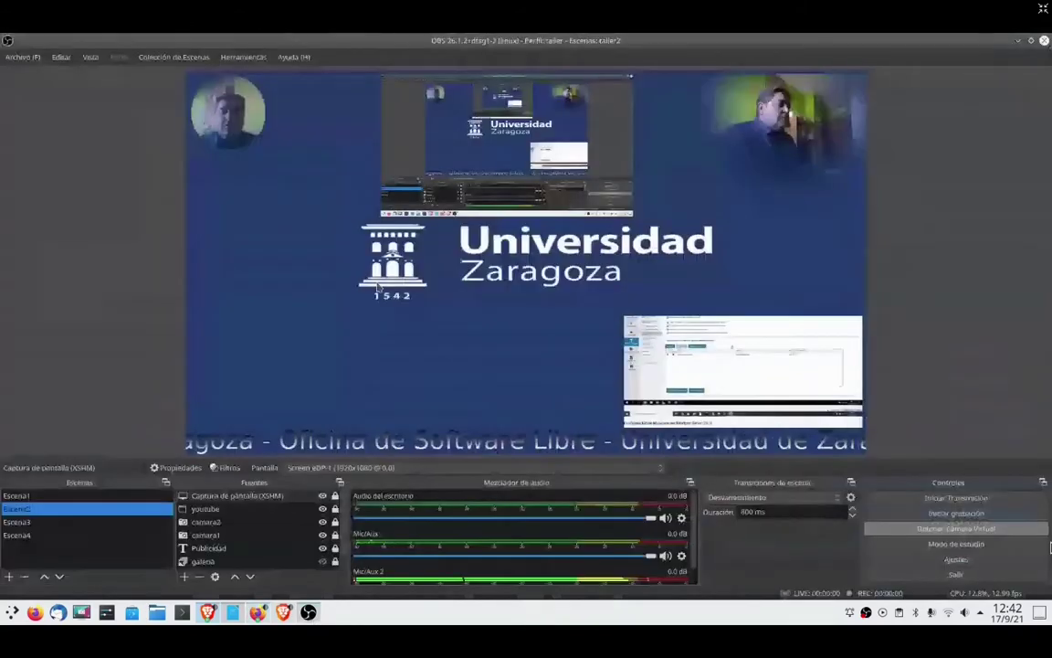
pyautogui.click(43, 520)
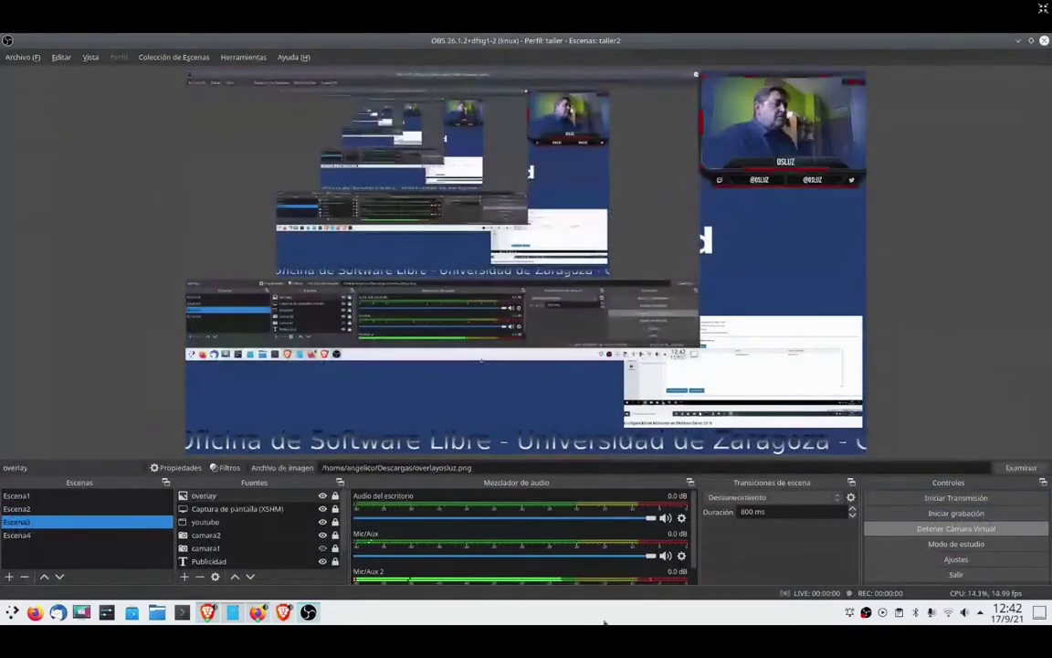
pyautogui.hotkey('alt', 'Tab')
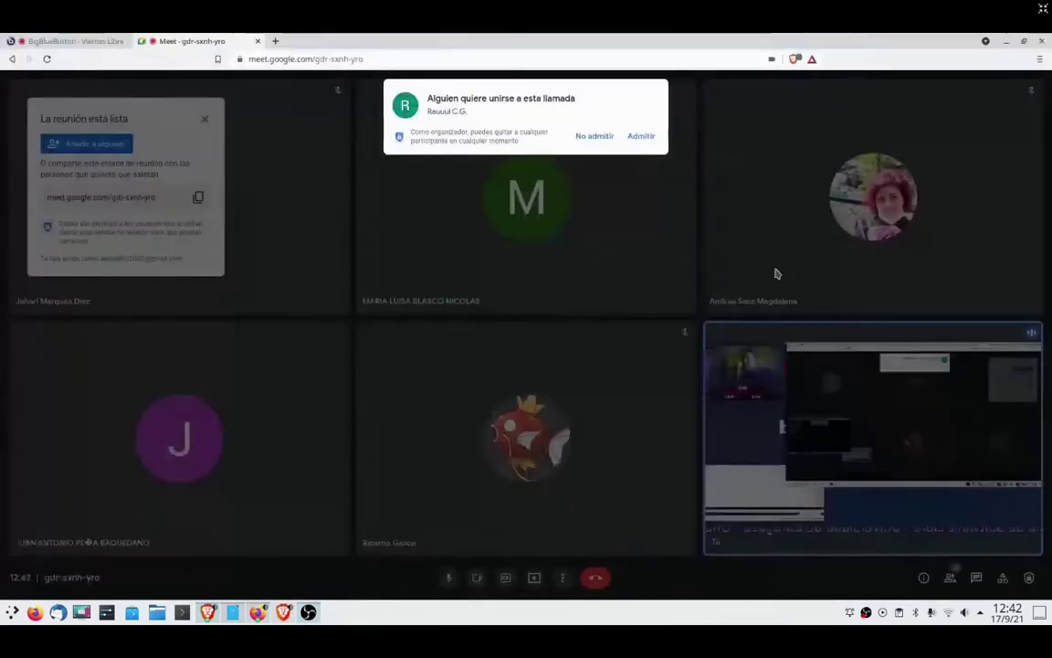
pyautogui.click(642, 136)
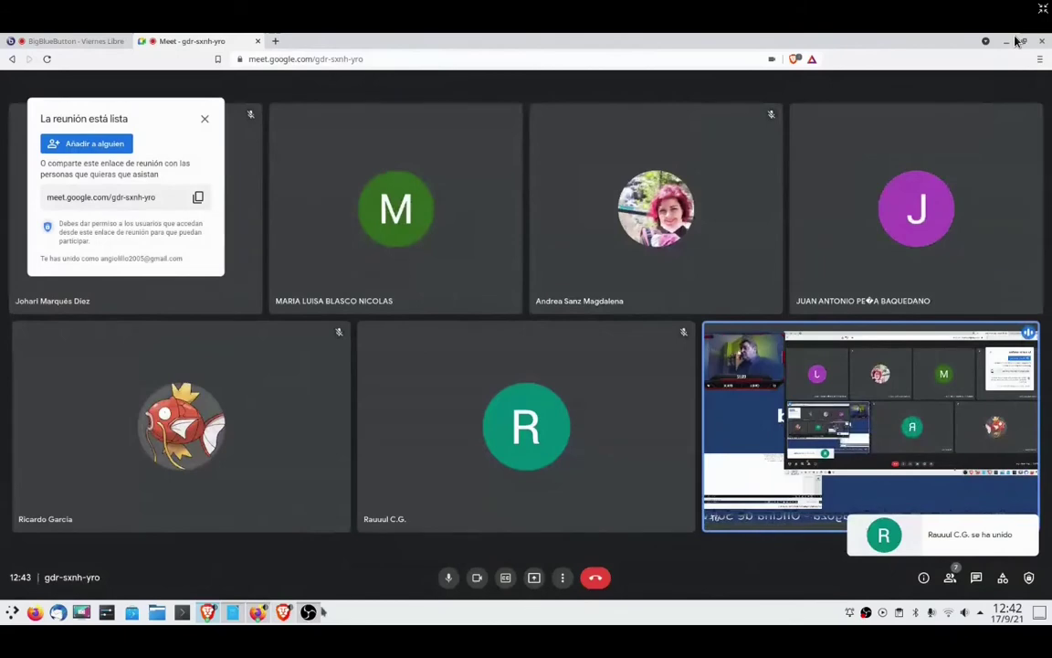
pyautogui.click(1008, 41)
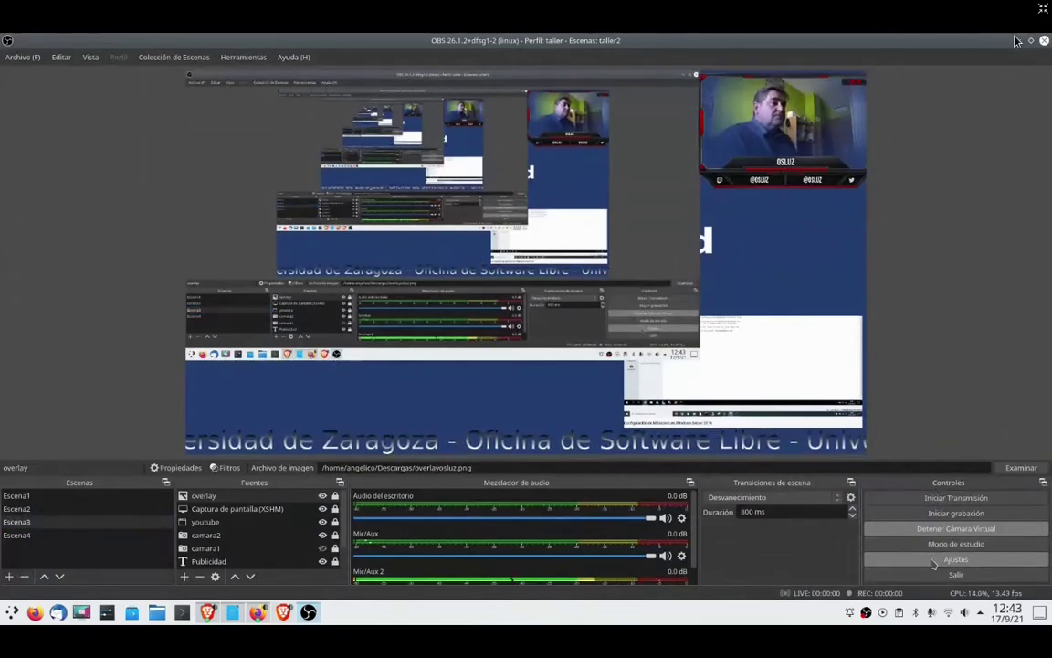
# - In Ajustes > Atajos, bind Escena1–Escena4 switching to Ctrl+Shift+1–4 and save
pyautogui.click(954, 559)
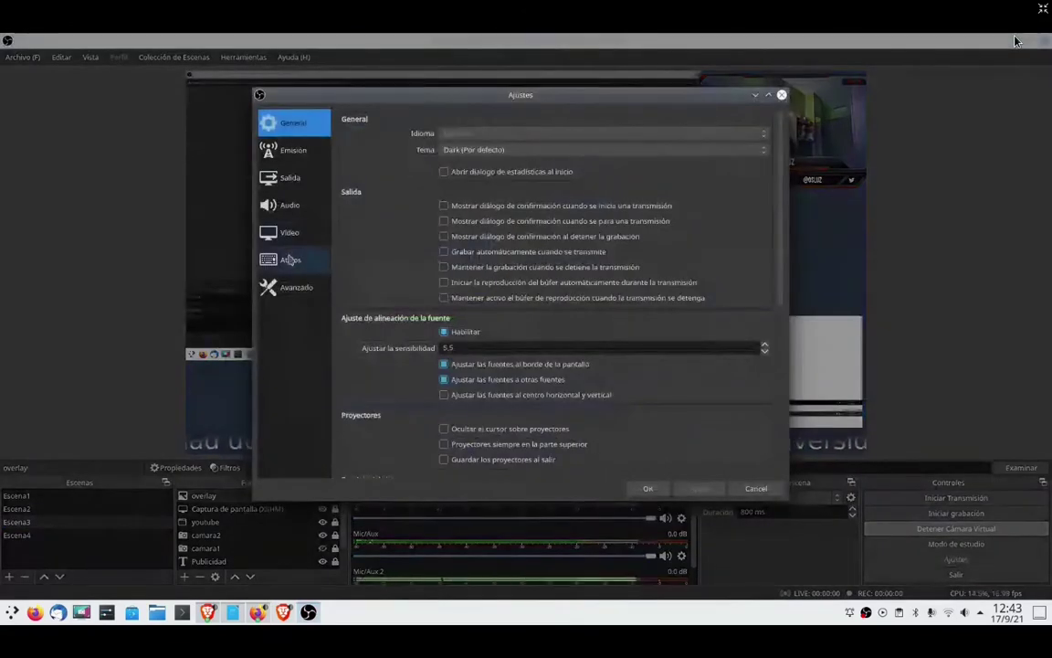
pyautogui.click(289, 260)
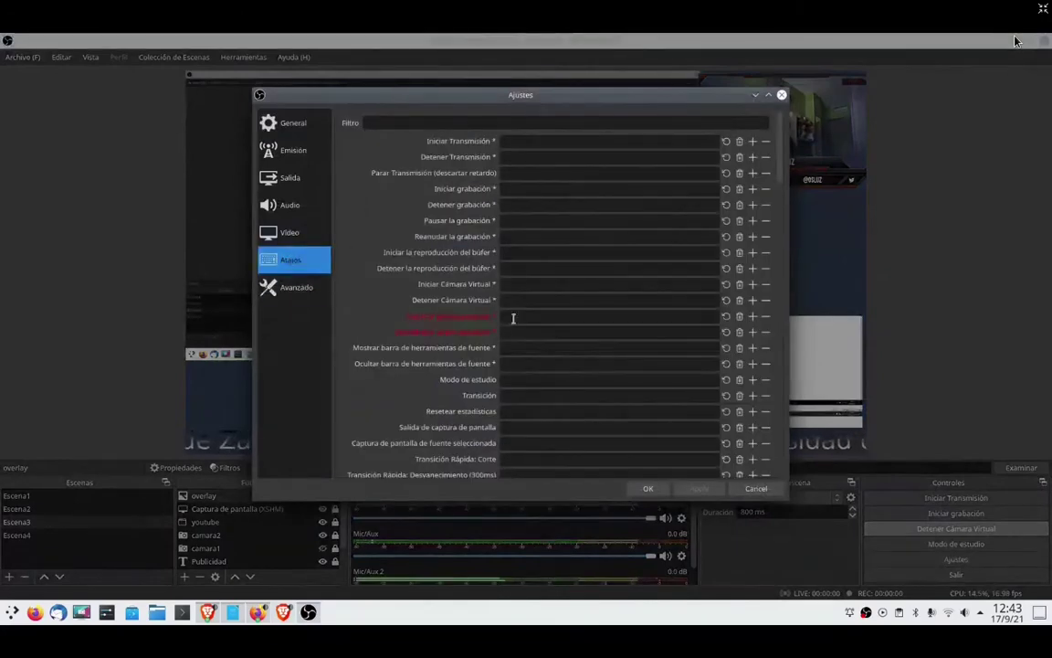
pyautogui.scroll(-6, 514, 318)
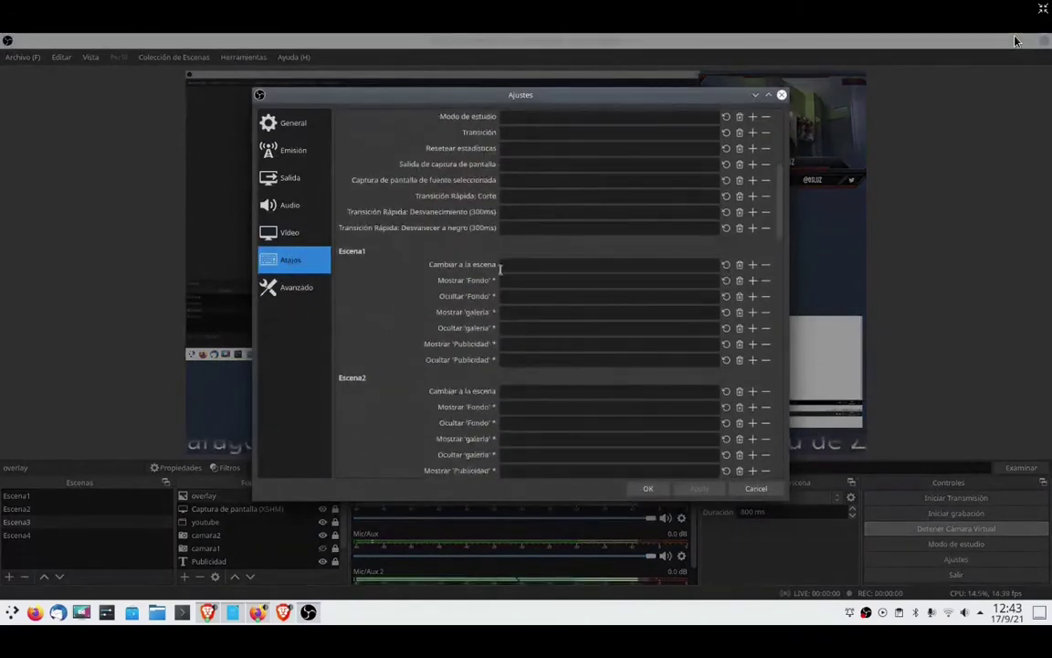
pyautogui.click(515, 266)
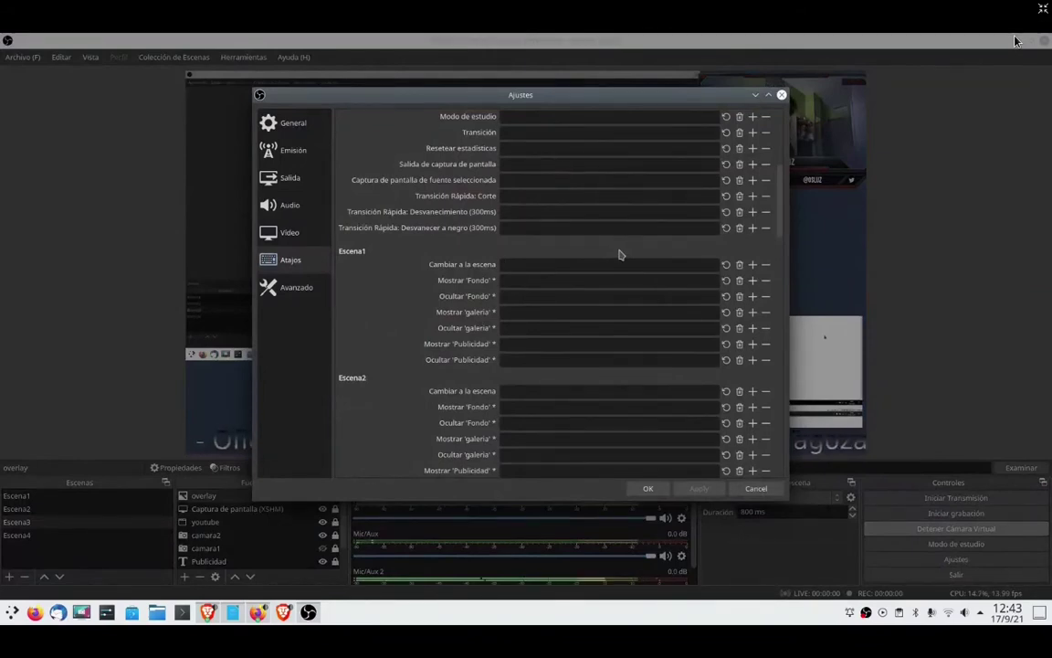
pyautogui.hotkey('ctrl', 'shift')
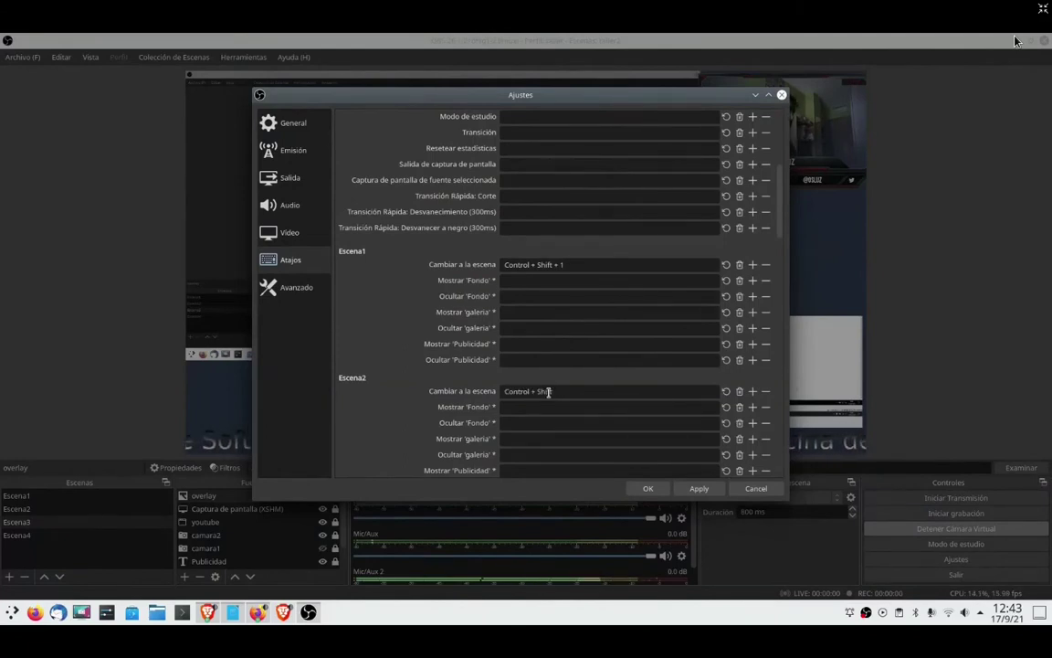
pyautogui.scroll(-6, 667, 341)
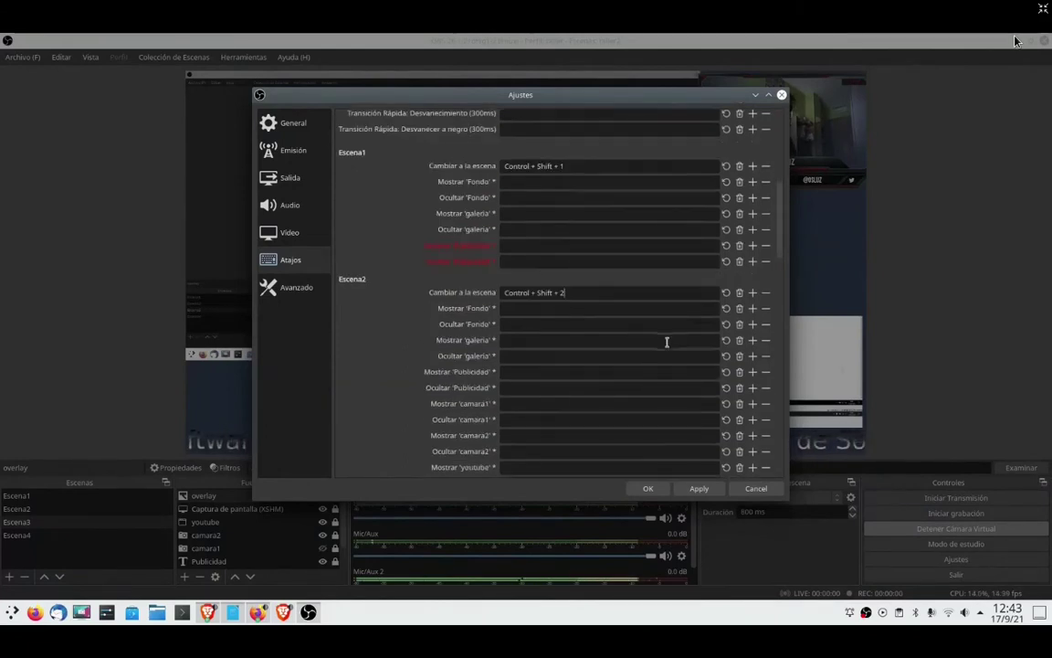
pyautogui.click(560, 349)
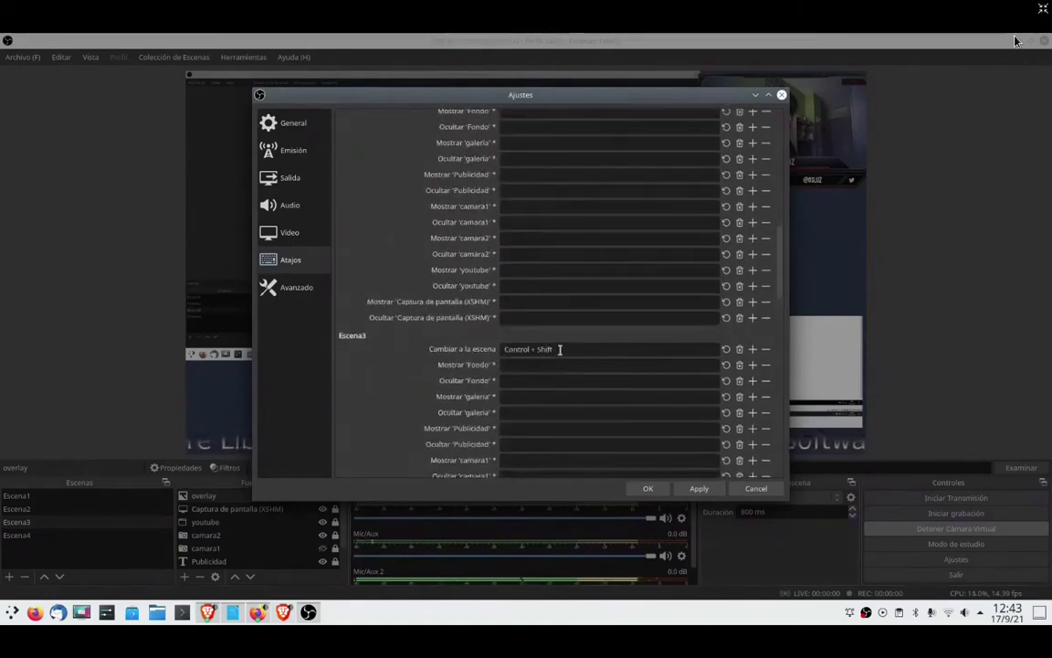
pyautogui.hotkey('ctrl', 'shift', '3')
pyautogui.scroll(-8, 560, 349)
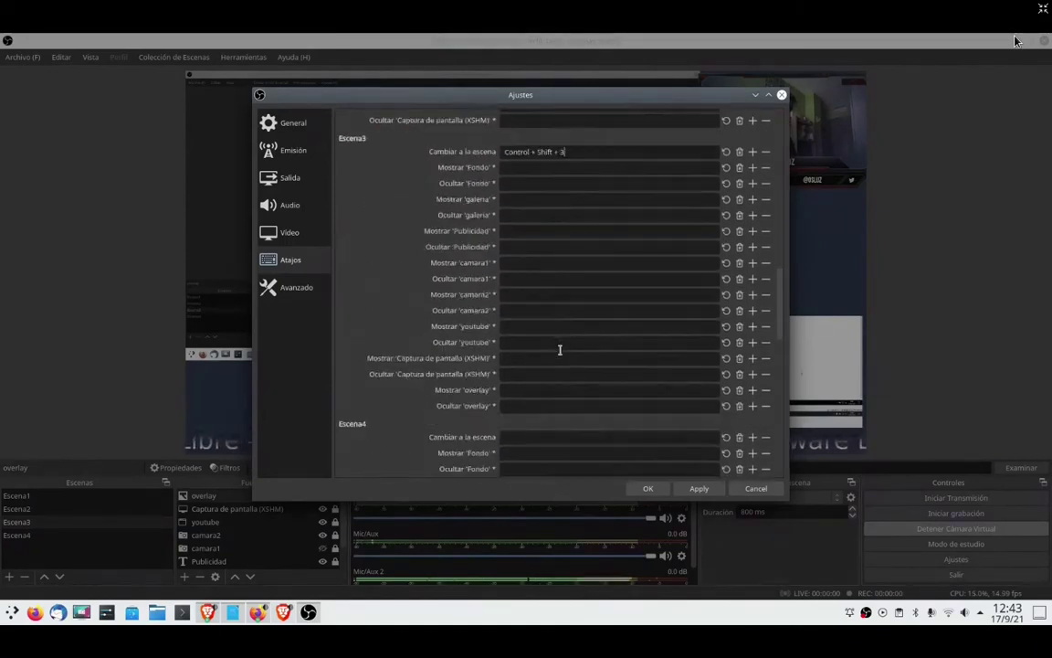
pyautogui.click(534, 277)
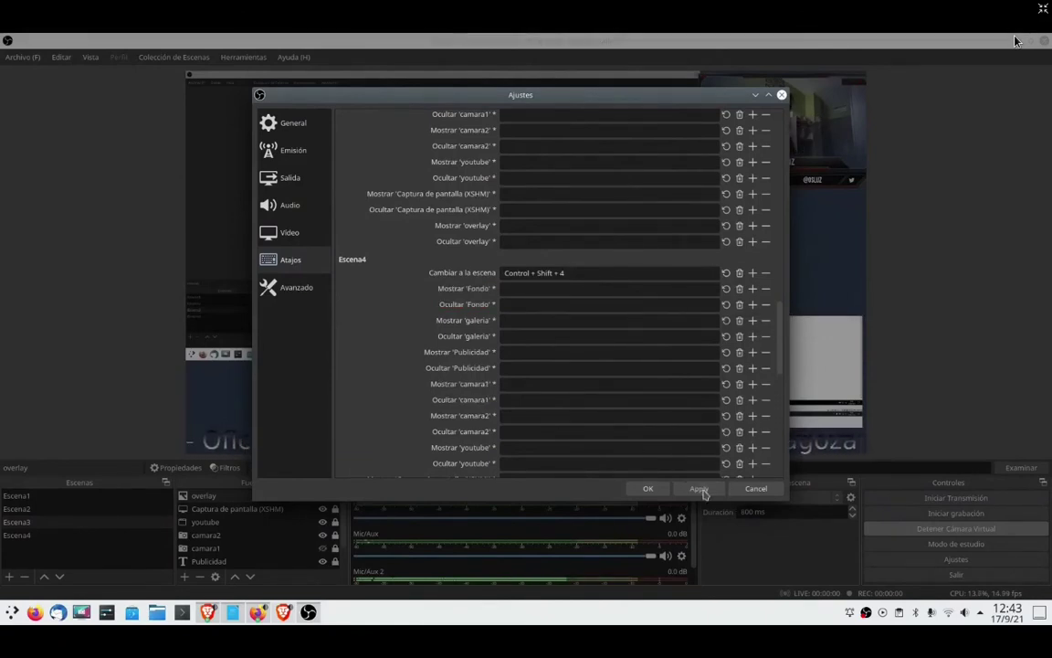
pyautogui.click(648, 488)
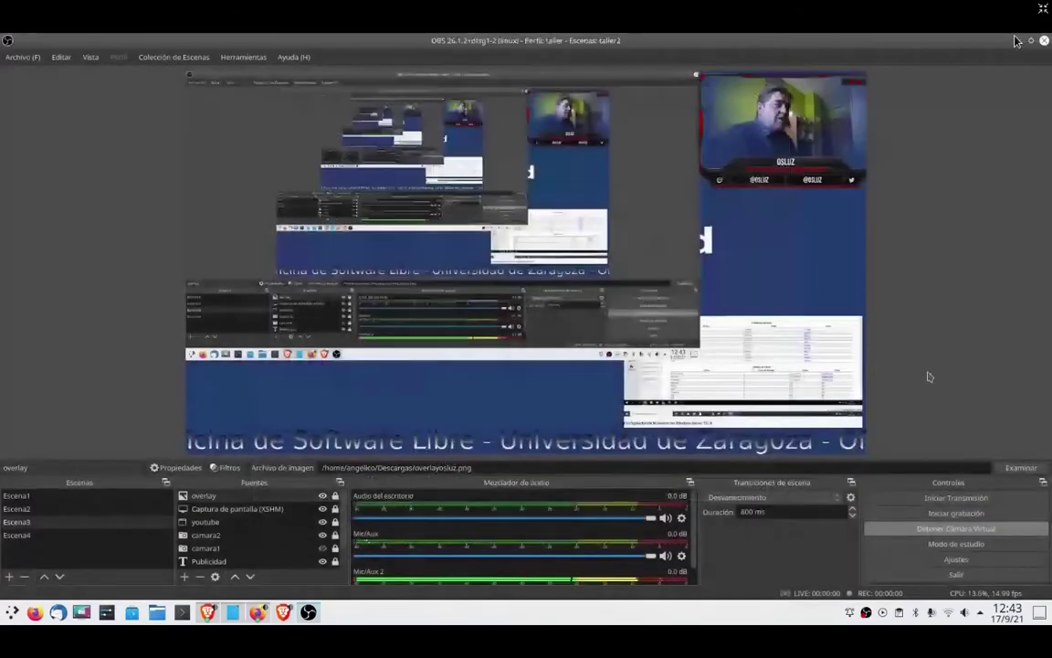
# - Return to the Meet window and leave the call
pyautogui.hotkey('alt', 'Tab')
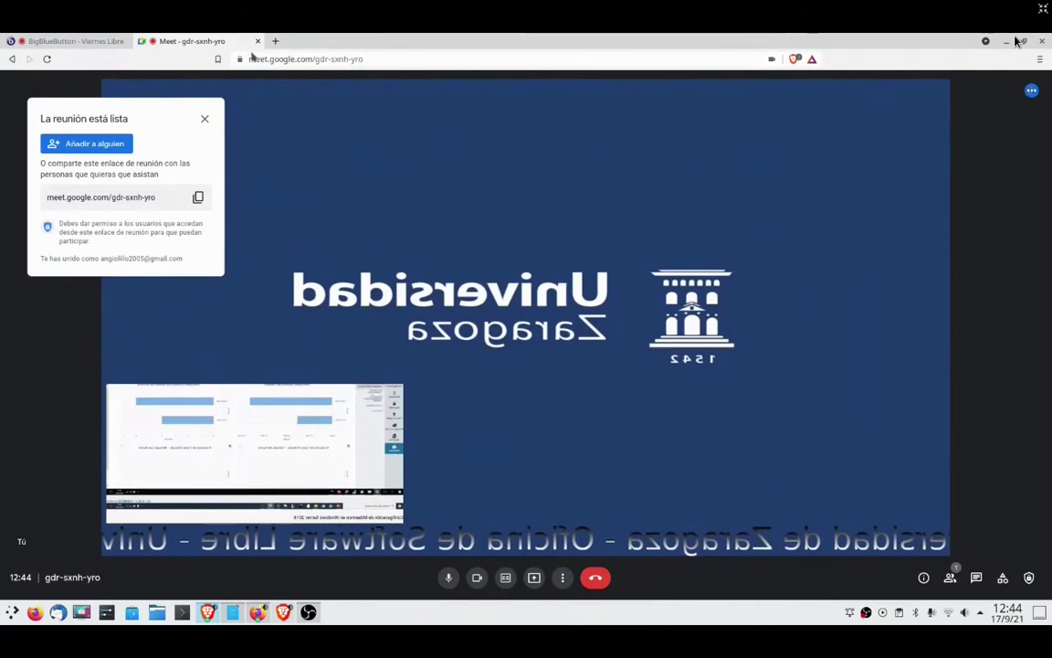
pyautogui.hotkey('ctrl', 'w')
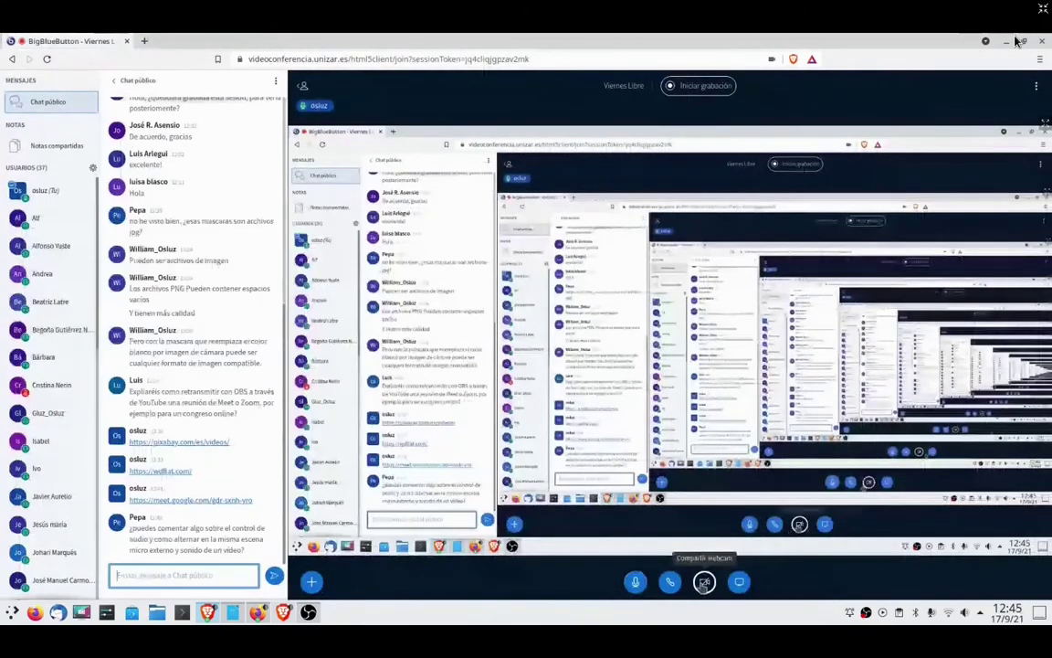
# - Share Iriun Webcam as the BigBlueButton webcam to broadcast the OBS output
pyautogui.click(704, 582)
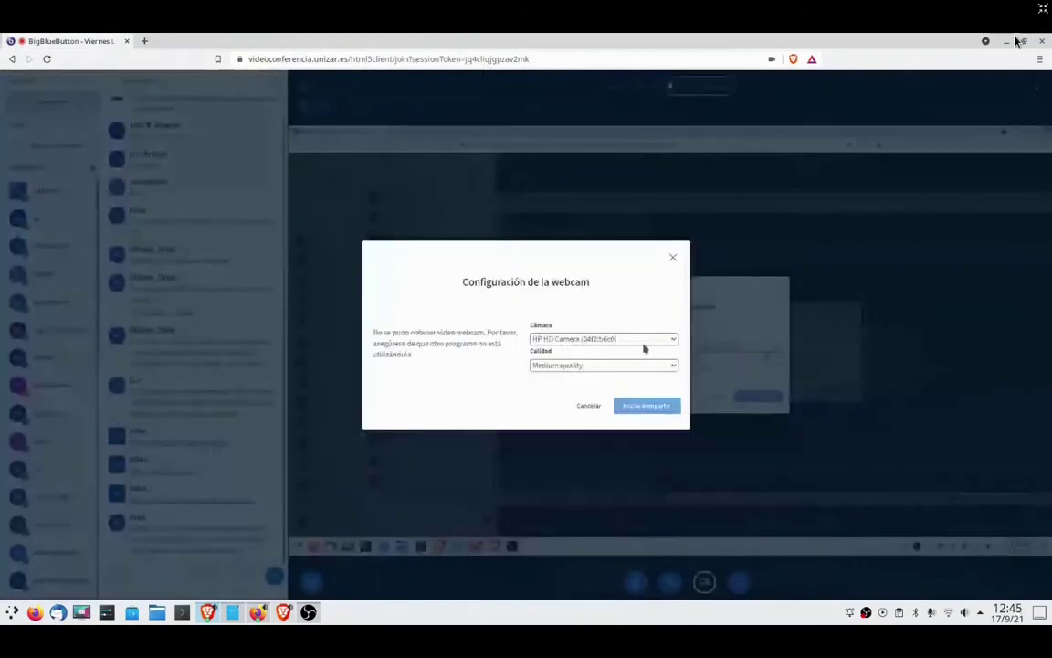
pyautogui.click(632, 339)
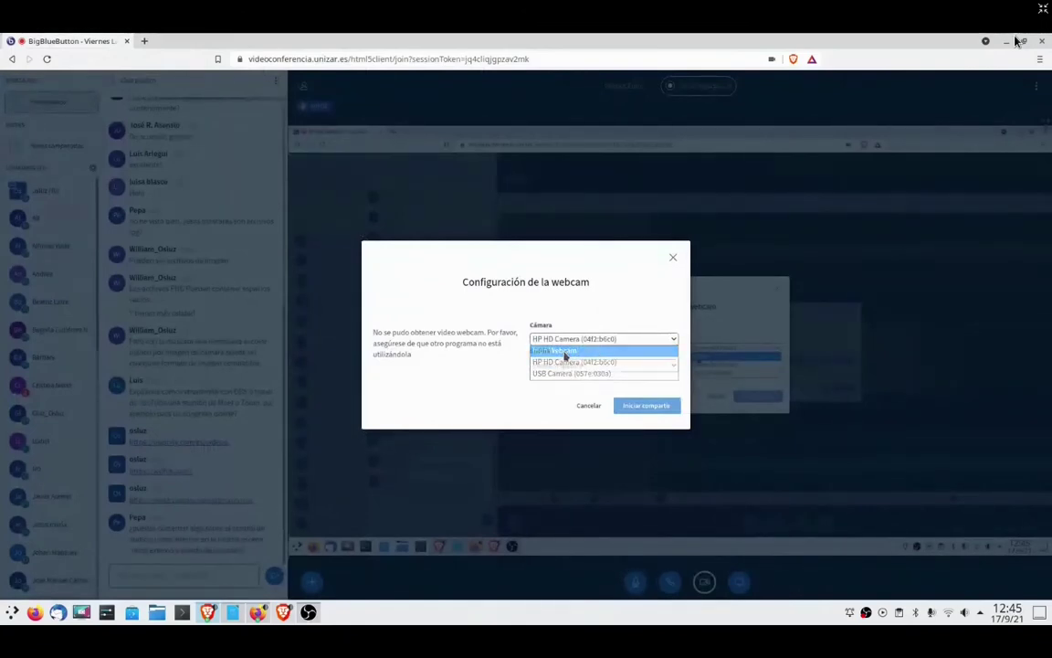
pyautogui.click(575, 353)
pyautogui.click(643, 408)
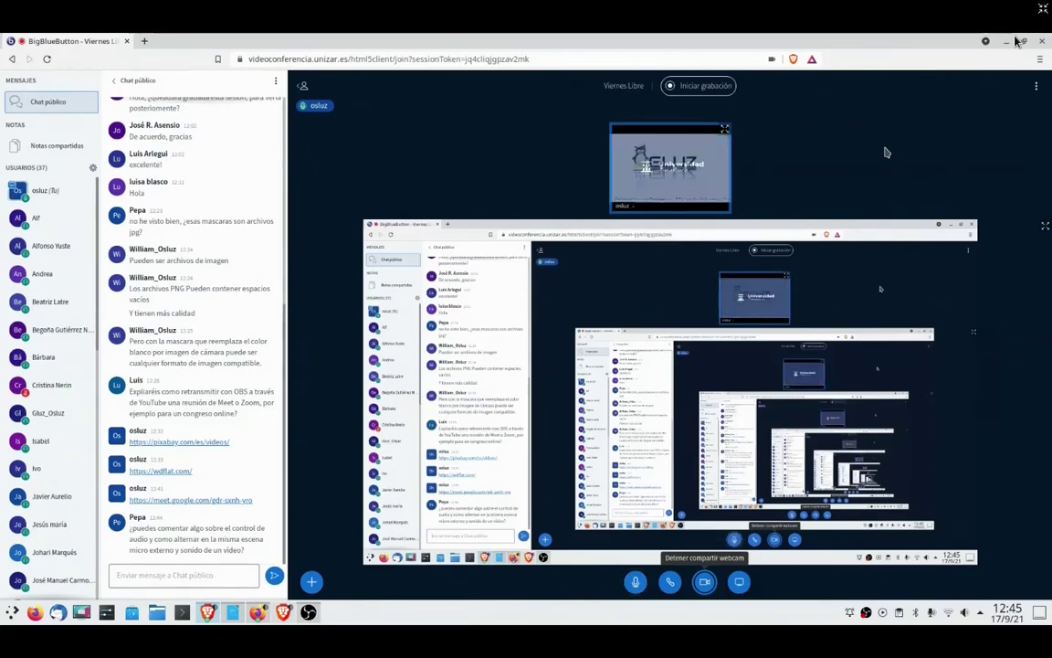
# - Check OBS, then stop sharing the webcam in BigBlueButton
pyautogui.click(1015, 41)
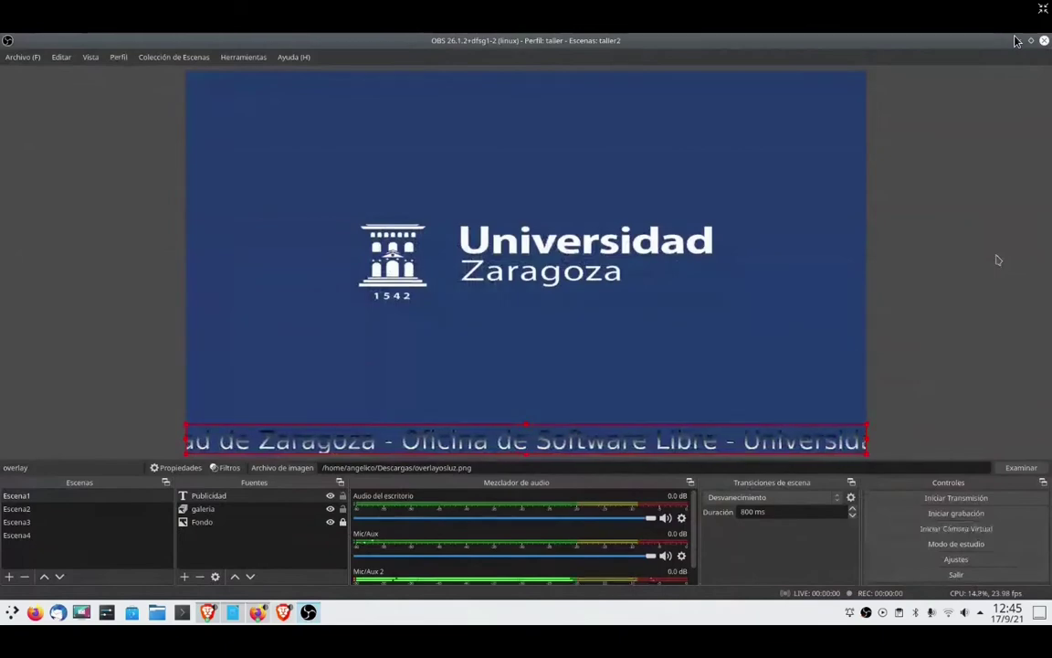
pyautogui.click(1015, 41)
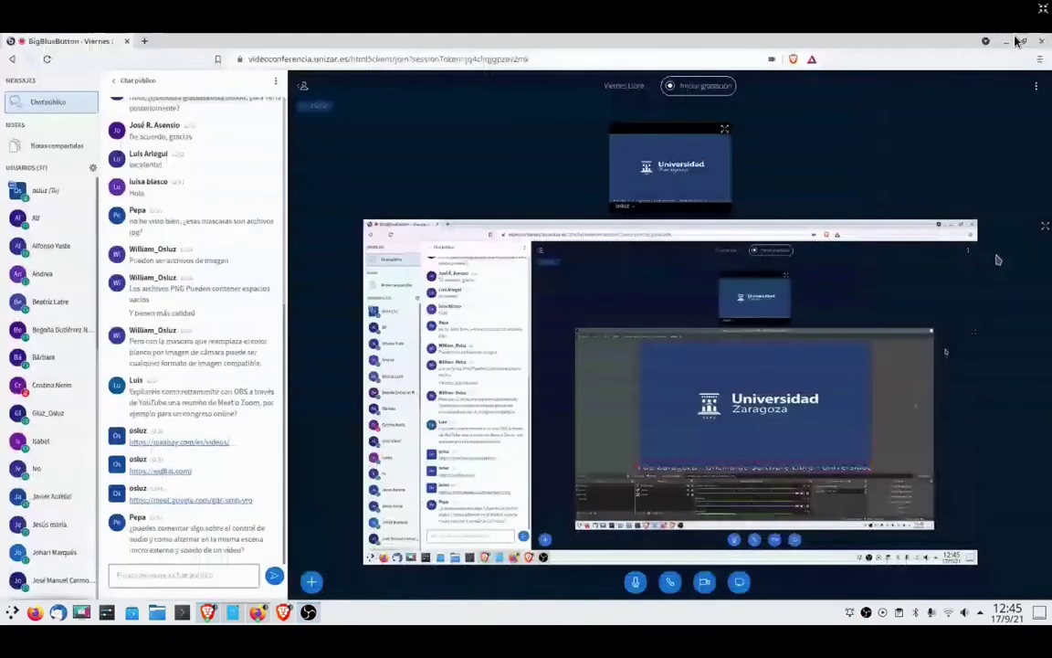
pyautogui.click(706, 582)
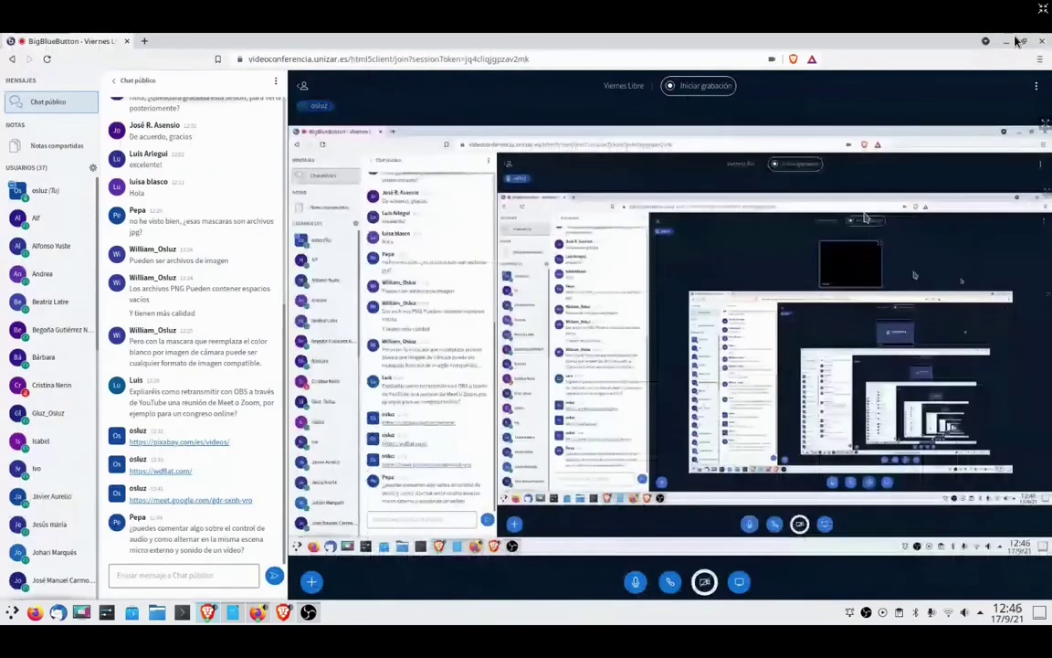
pyautogui.hotkey('alt', 'Tab')
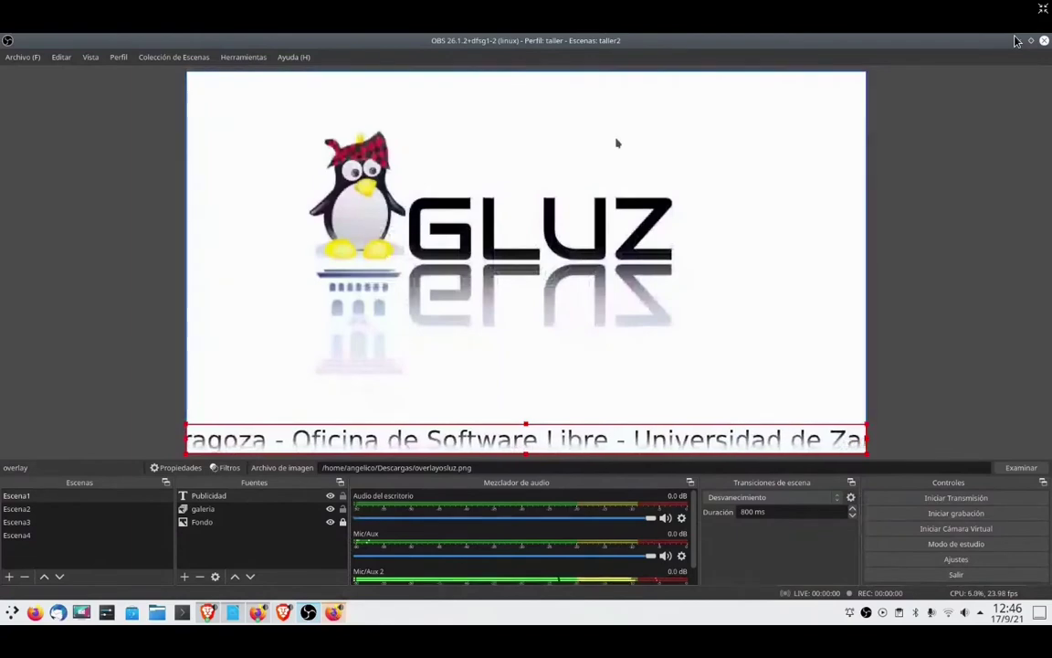
pyautogui.hotkey('alt', 'Tab')
# - Load youtube.com in Firefox and choose Create > Emitir en directo
pyautogui.click(487, 99)
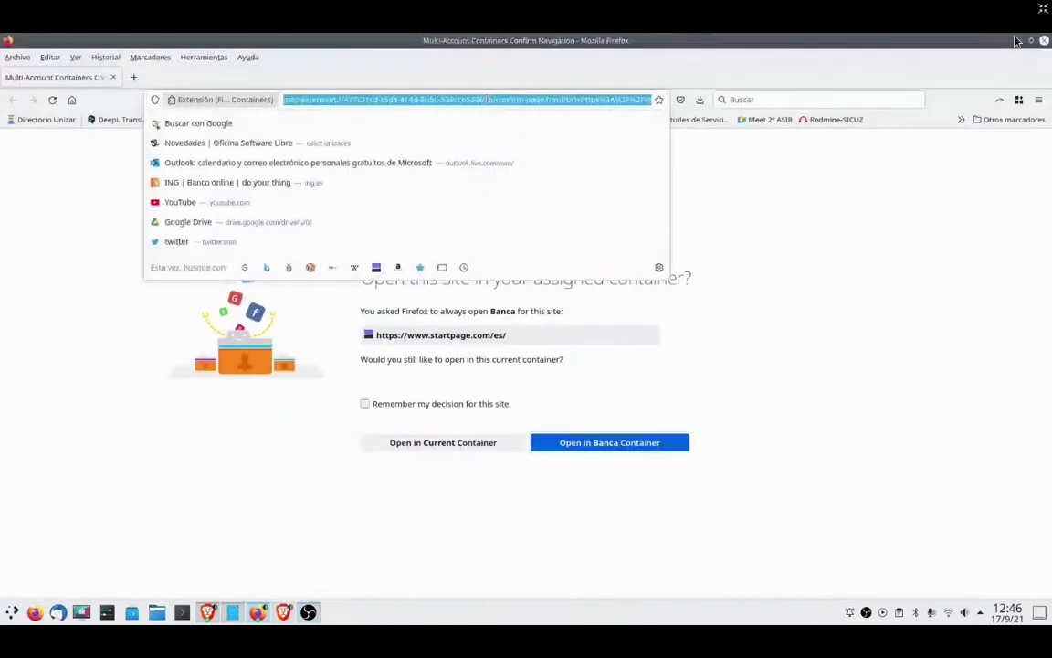
pyautogui.write('youtube.com')
pyautogui.press('Return')
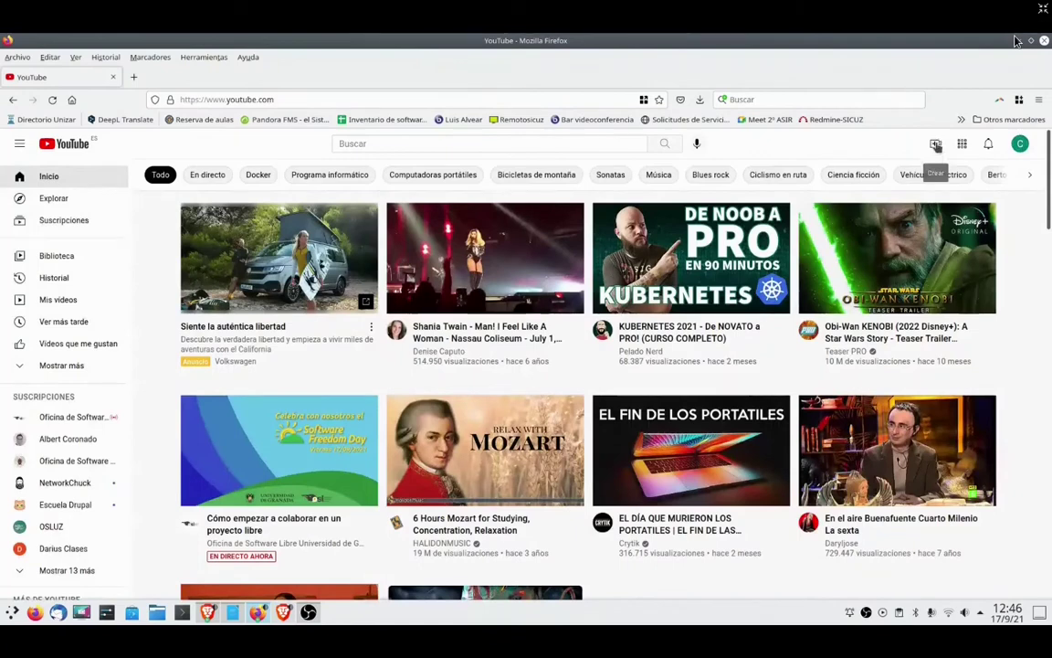
pyautogui.click(936, 144)
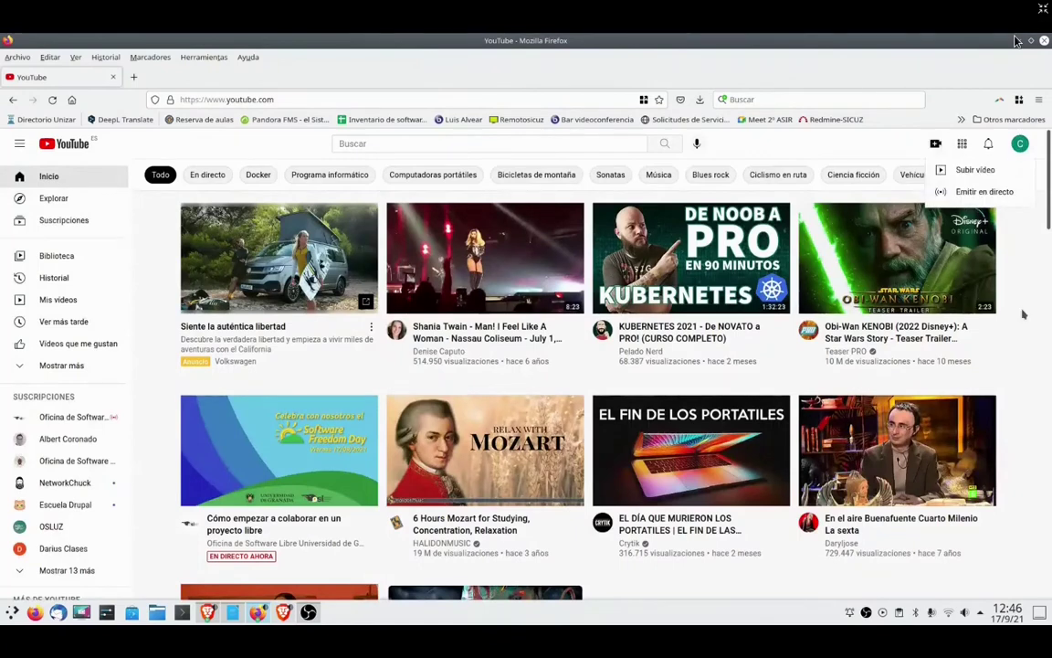
pyautogui.click(980, 192)
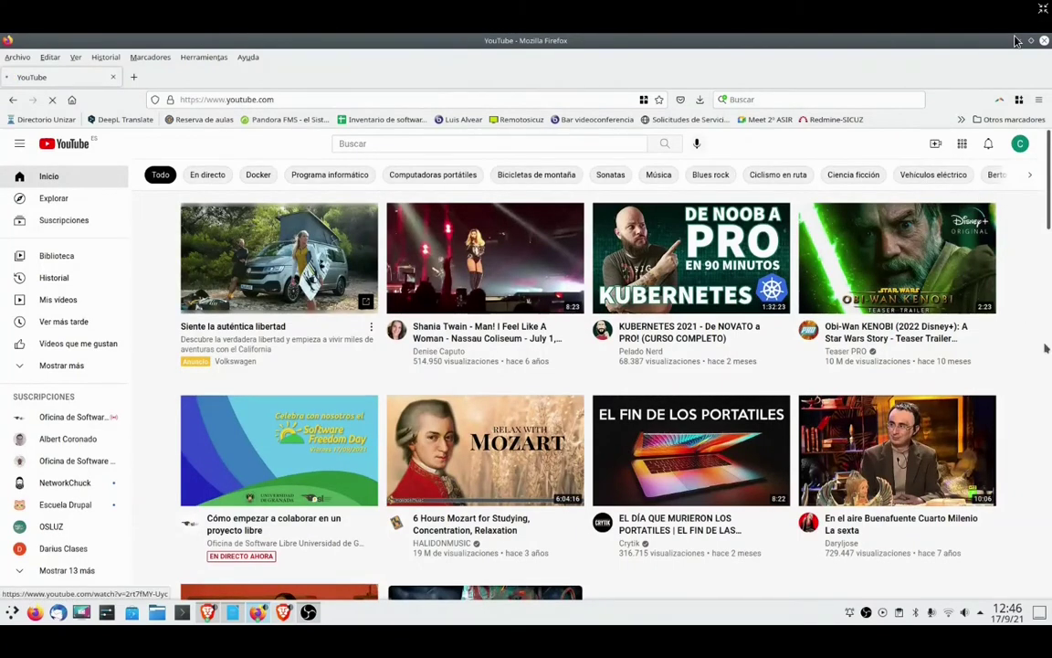